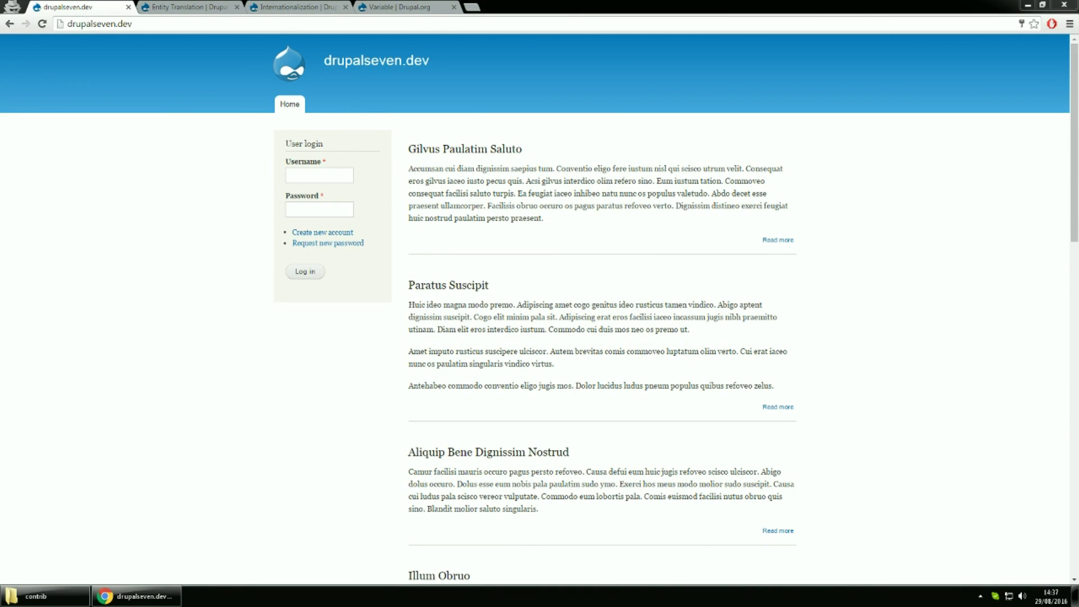
Look over the Entity Translation, Internationalization and Variable project pages
click(178, 5)
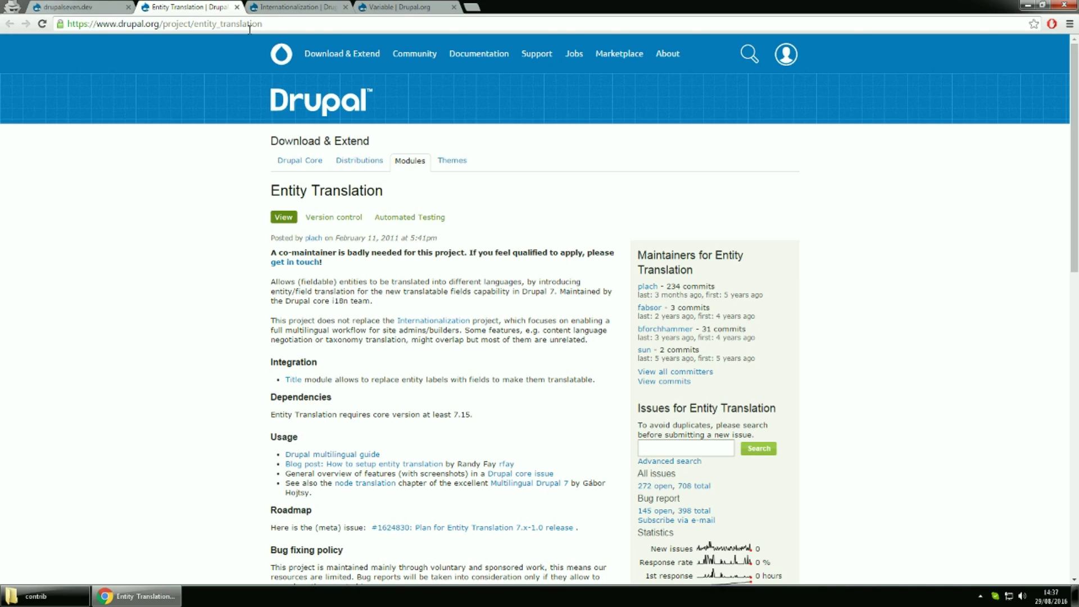
click(284, 8)
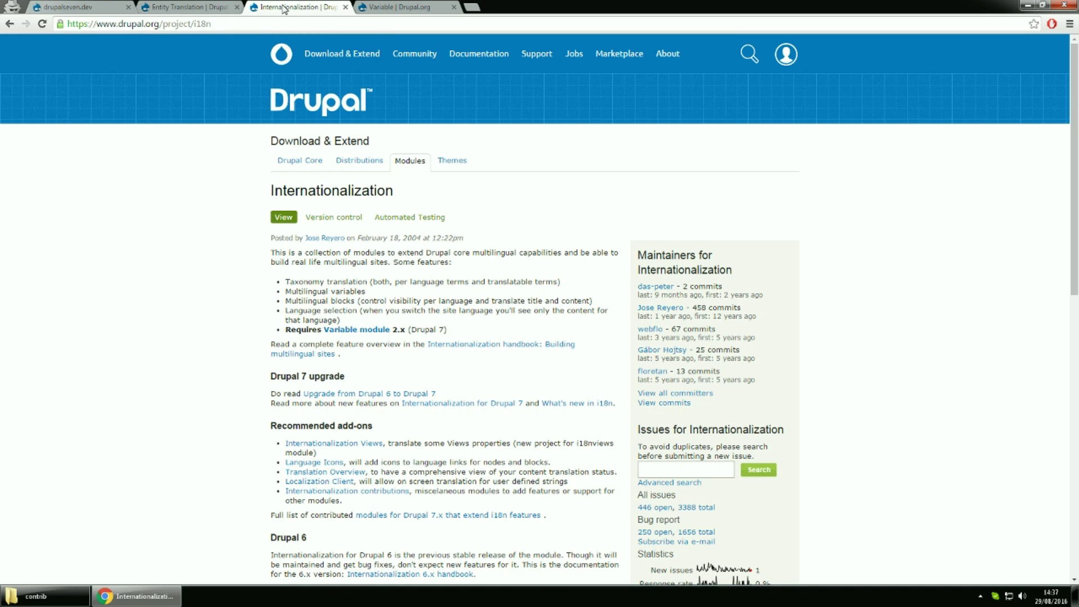
click(380, 9)
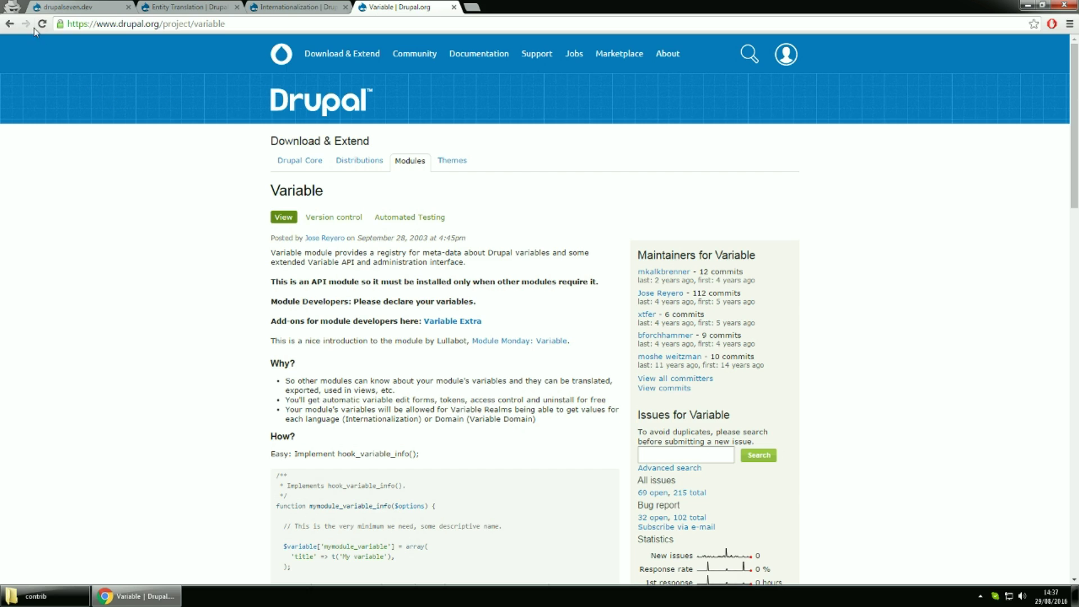
Return to drupalseven.dev and log in with the admin username and password
click(58, 8)
click(335, 175)
click(334, 191)
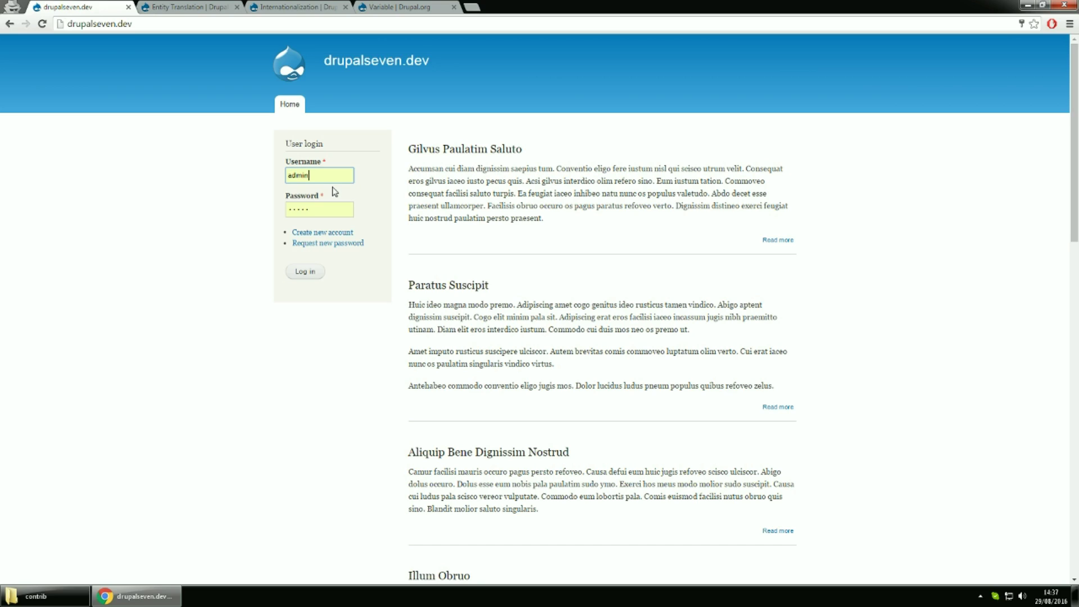
text(2)
click(323, 210)
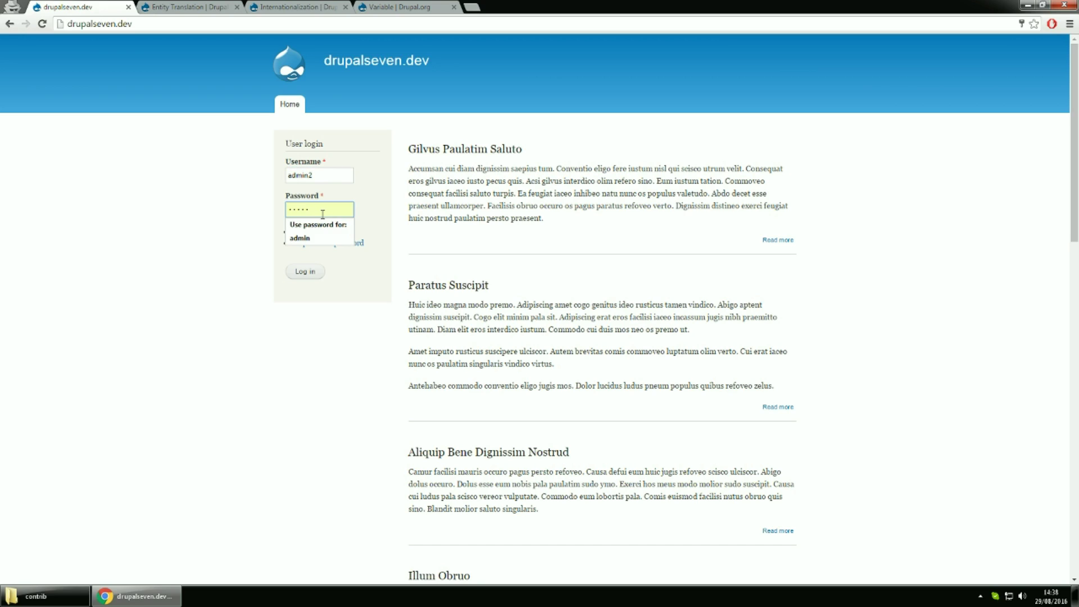
key(ctrl+a)
key(BackSpace)
text(admin)
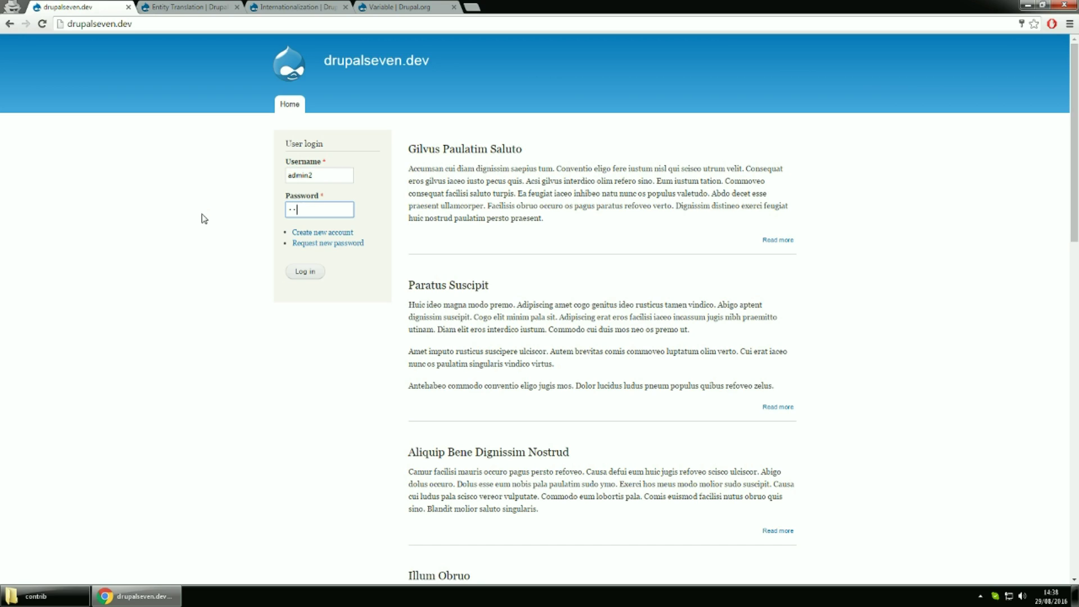
text(2)
click(306, 273)
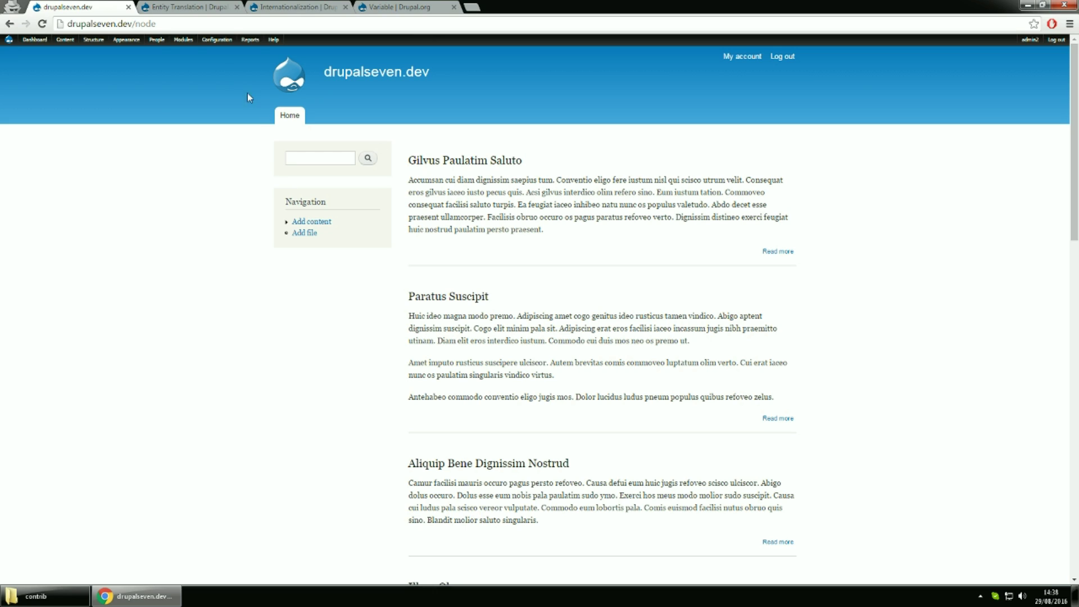
On the Modules page, filter by 'entity' and enable Entity Translation and Entity Translation Menu
click(181, 41)
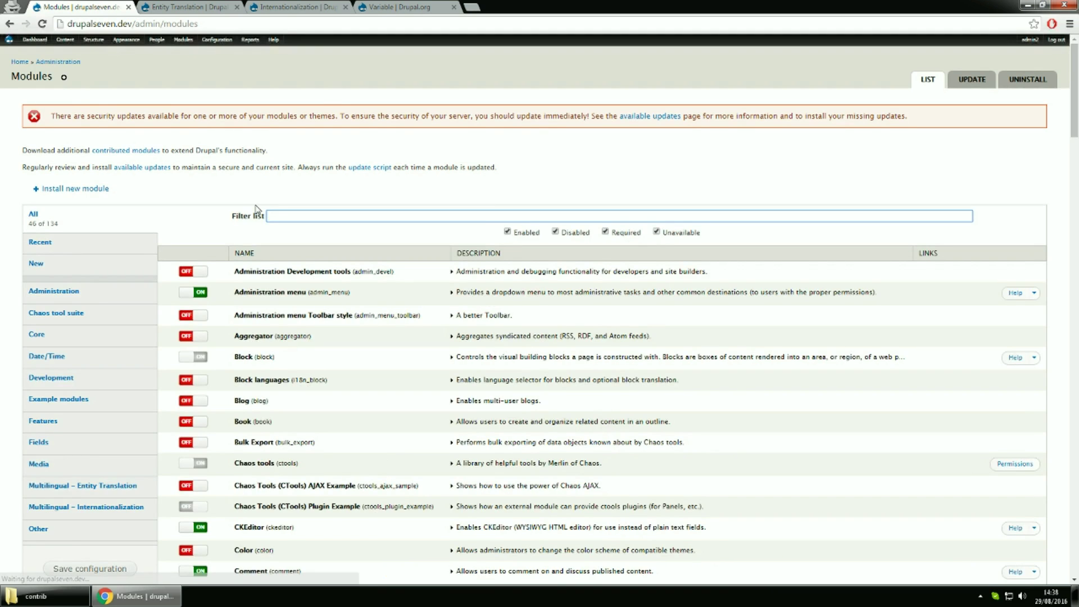
text(entity)
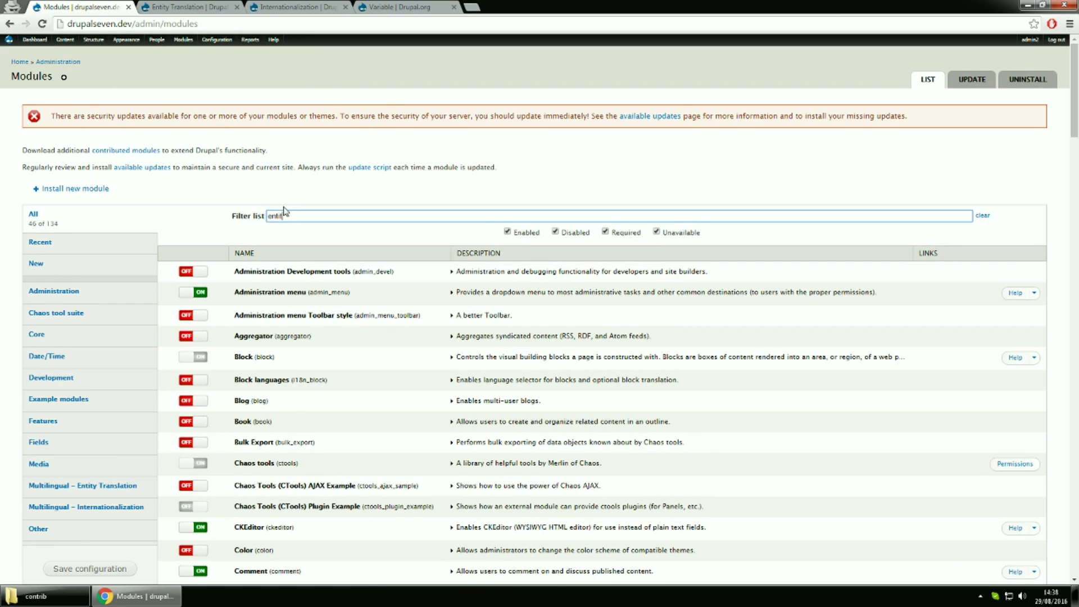
click(192, 273)
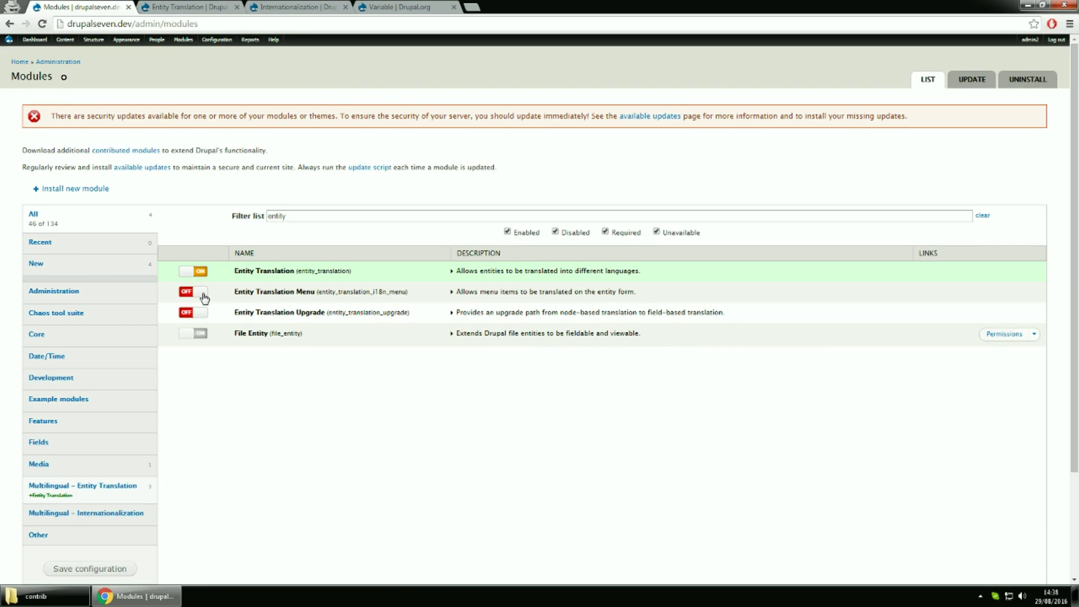
click(461, 272)
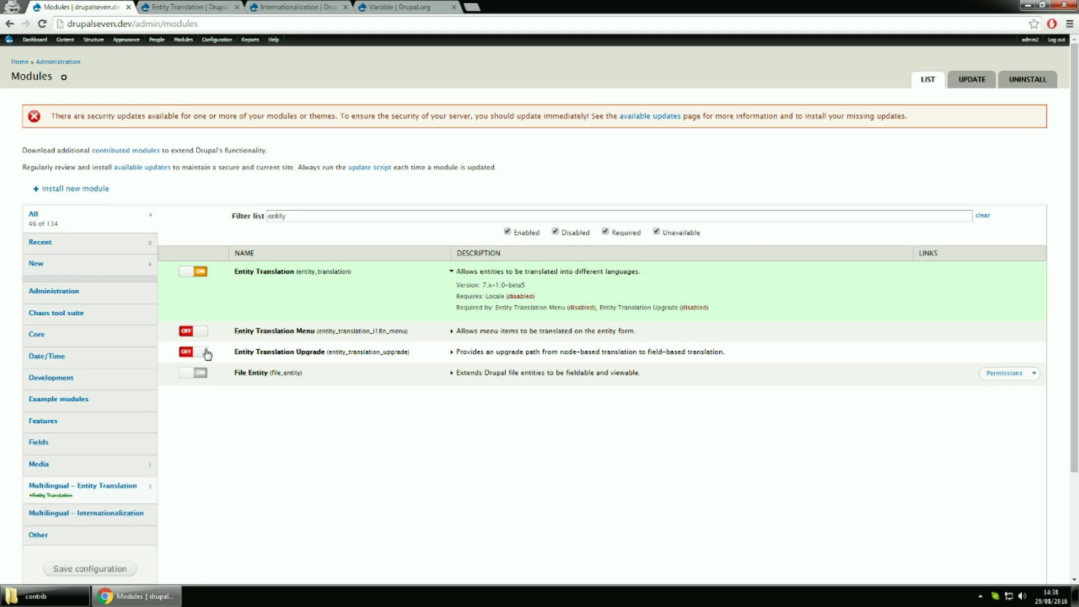
click(203, 332)
Enable Internationalization under filter 'intern' and save, accepting the required modules
drag(304, 216, 260, 224)
text(intern)
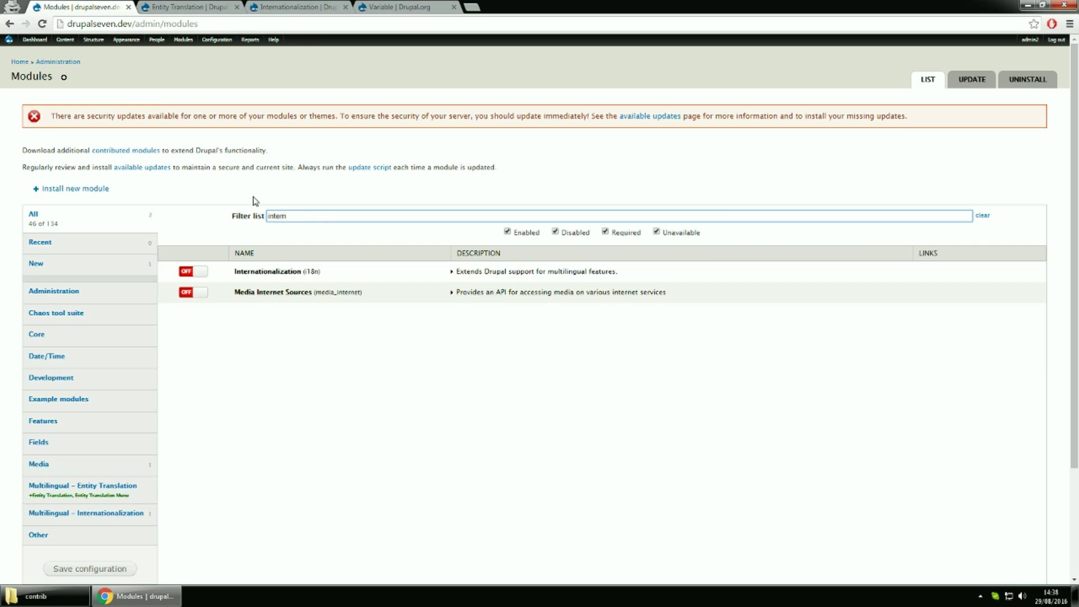
click(242, 274)
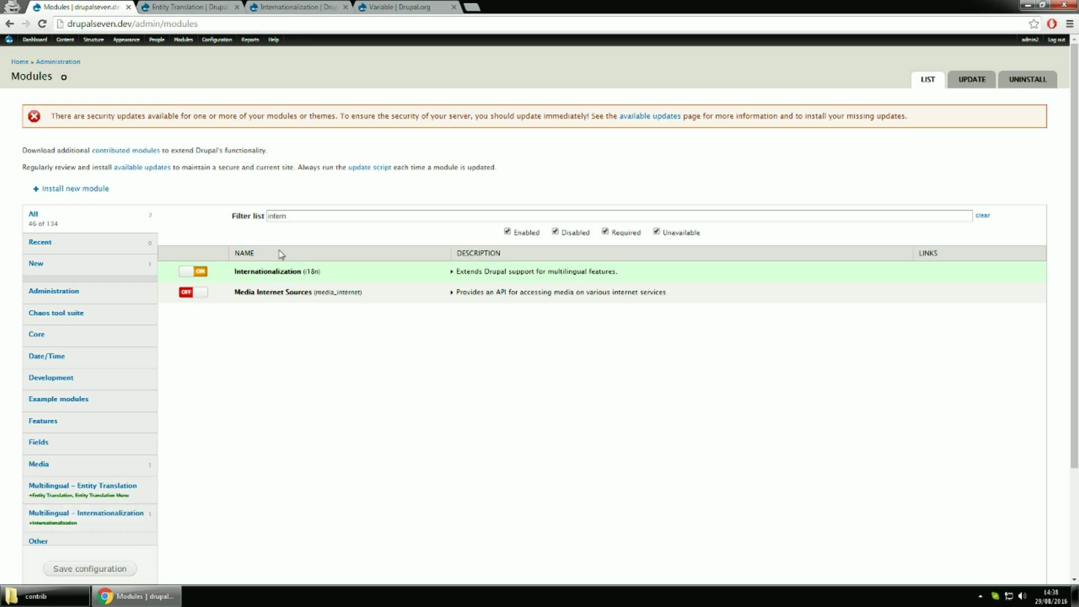
click(490, 274)
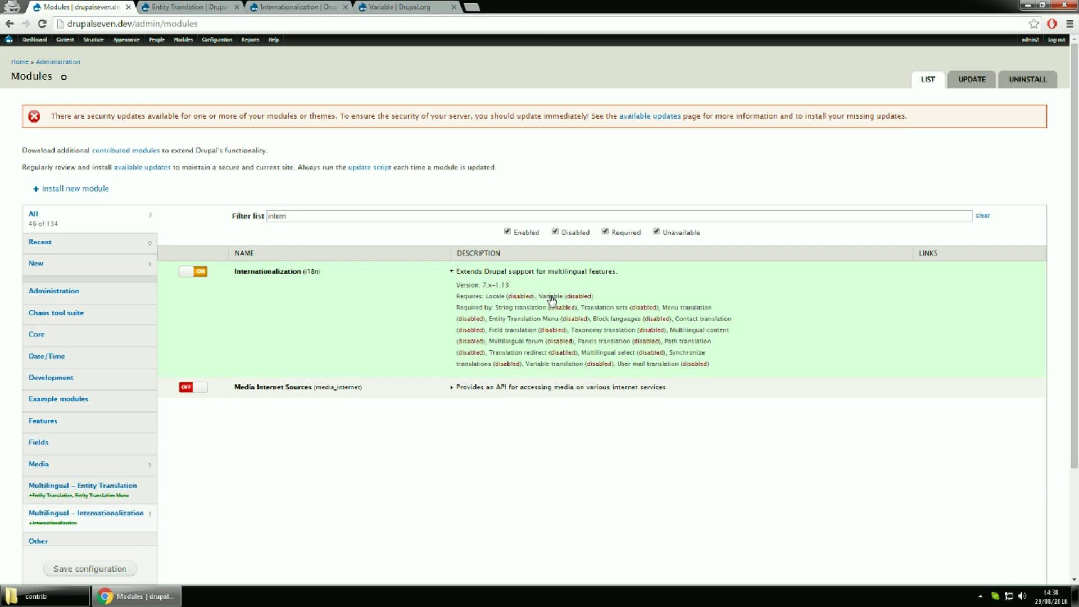
click(98, 569)
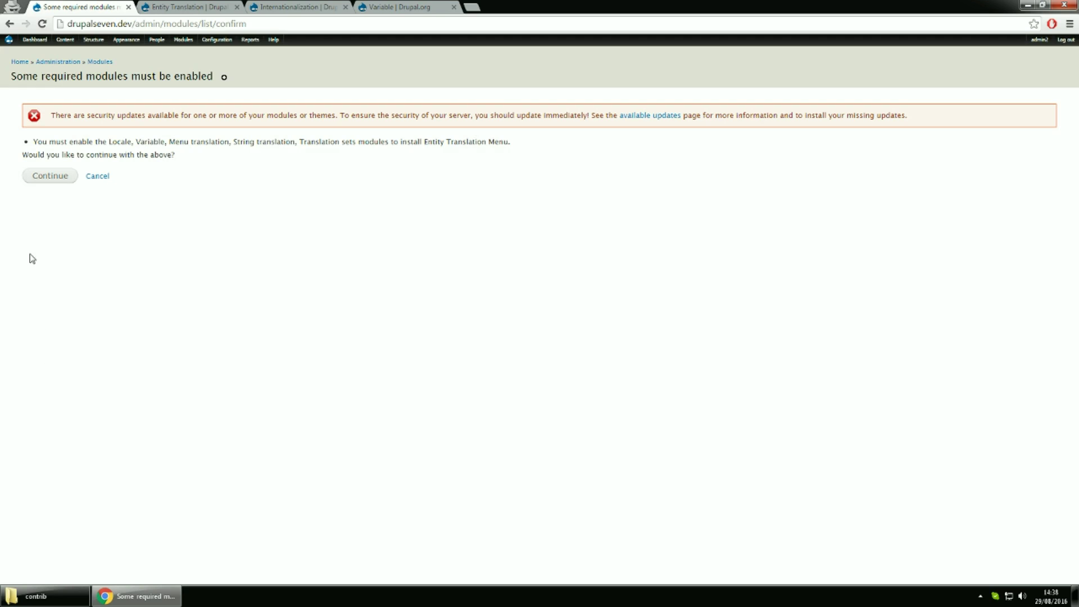
click(51, 178)
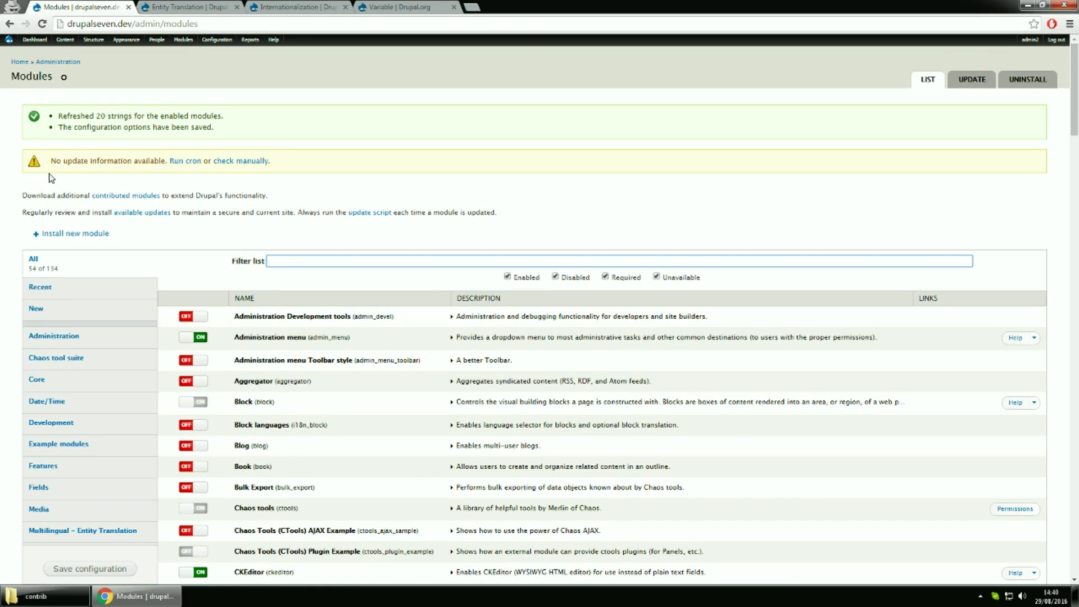
Filter by 'transla', enable Field, Taxonomy and Variable translation, and save with required modules
text(entity)
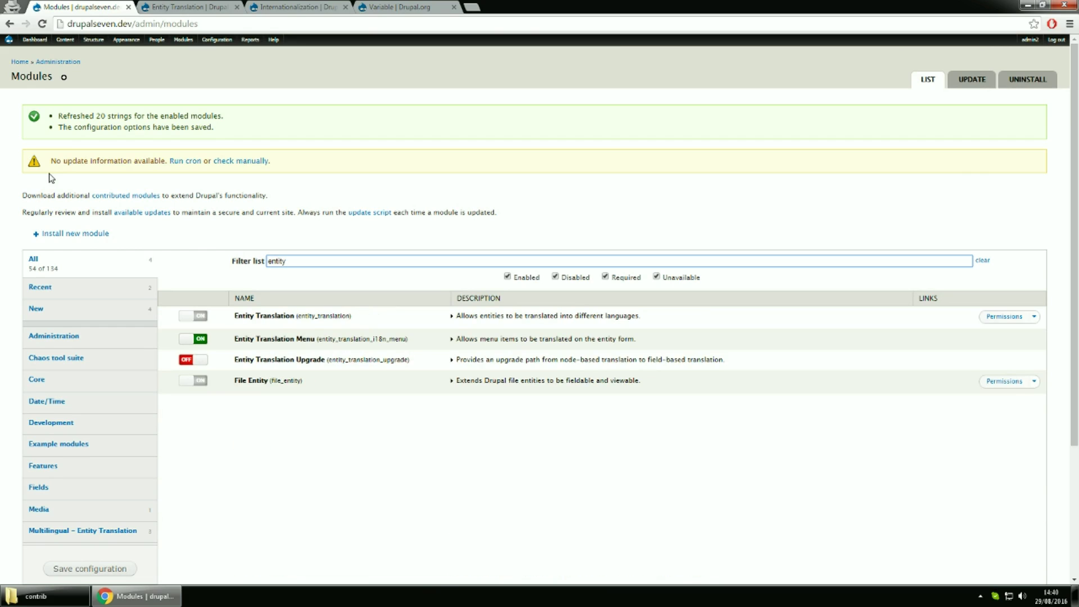
key(BackSpace)
key(BackSpace)
key(BackSpace)
key(BackSpace)
key(BackSpace)
key(BackSpace)
text(transla)
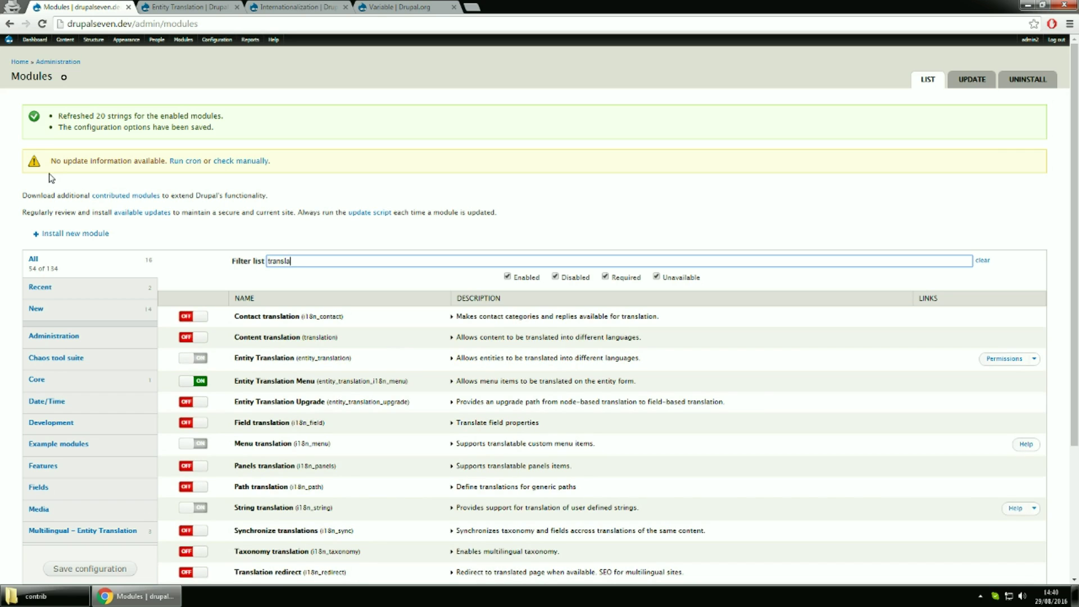
scroll(462, 389, down, 2)
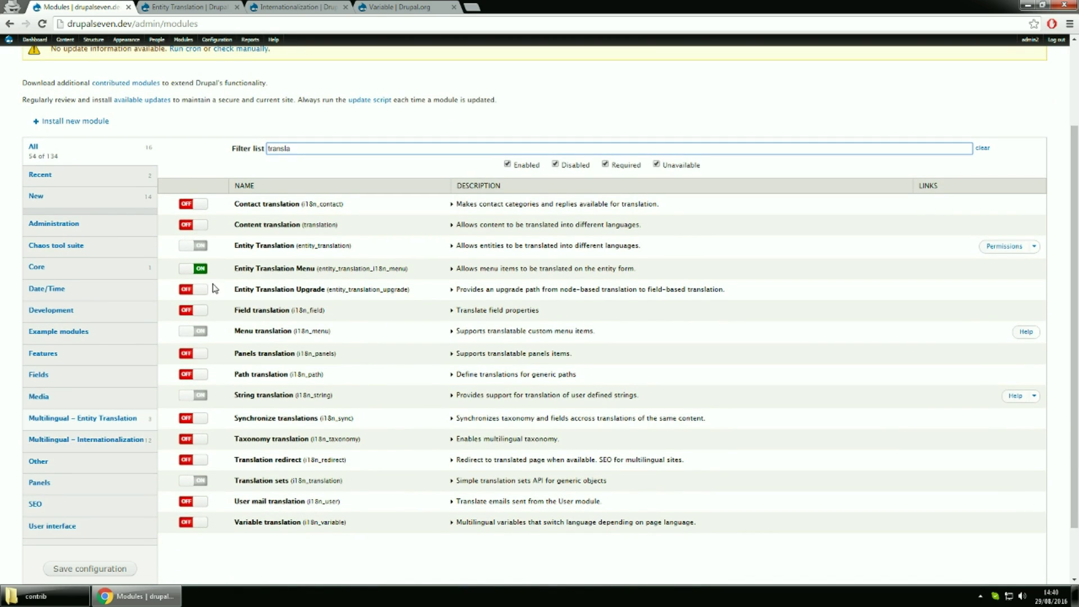
click(268, 313)
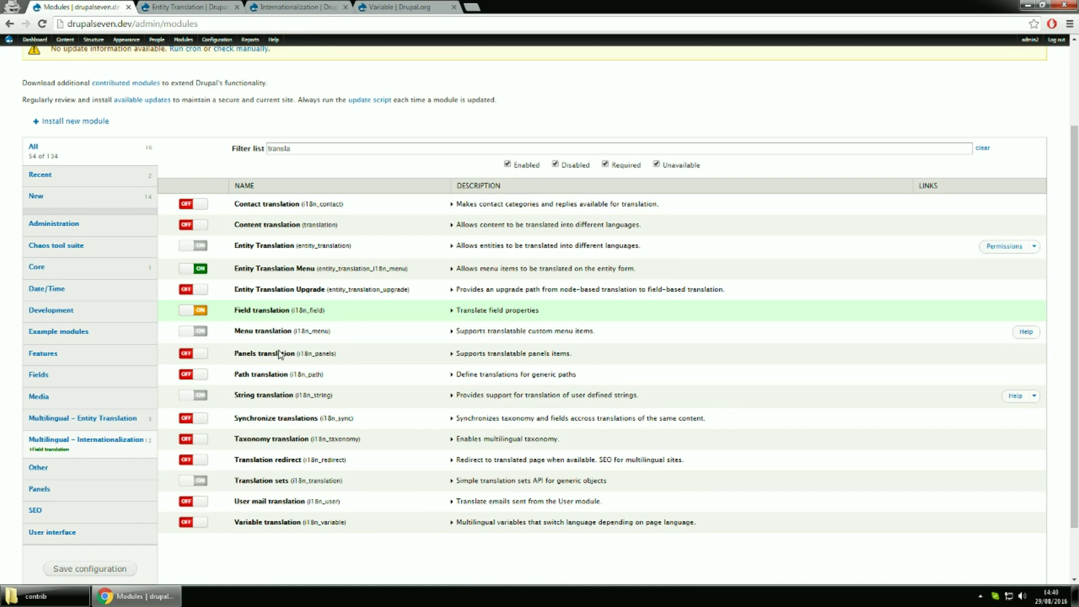
click(251, 442)
click(256, 522)
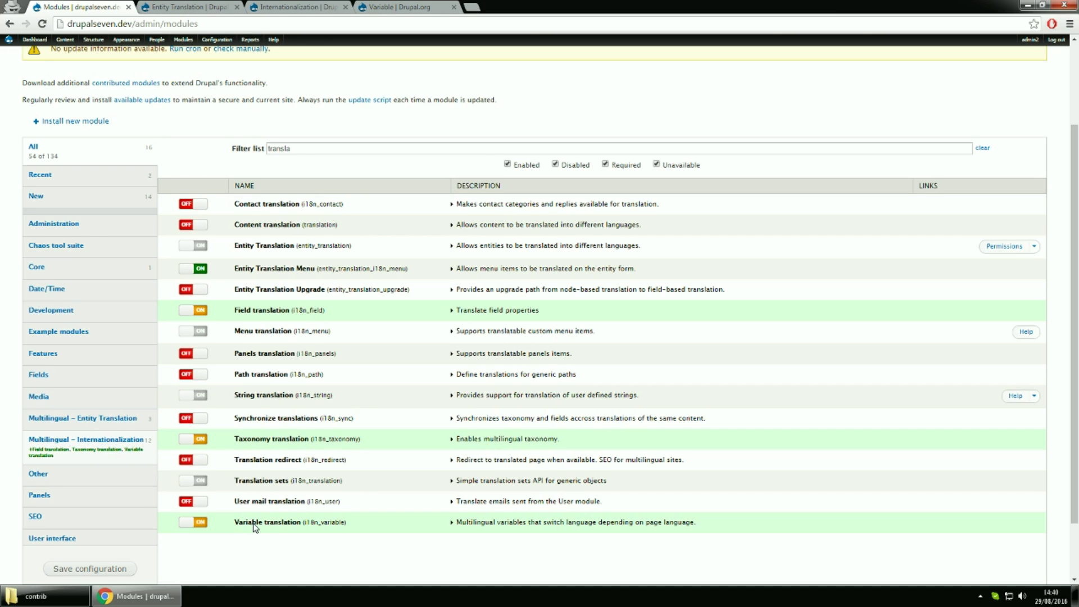
click(104, 576)
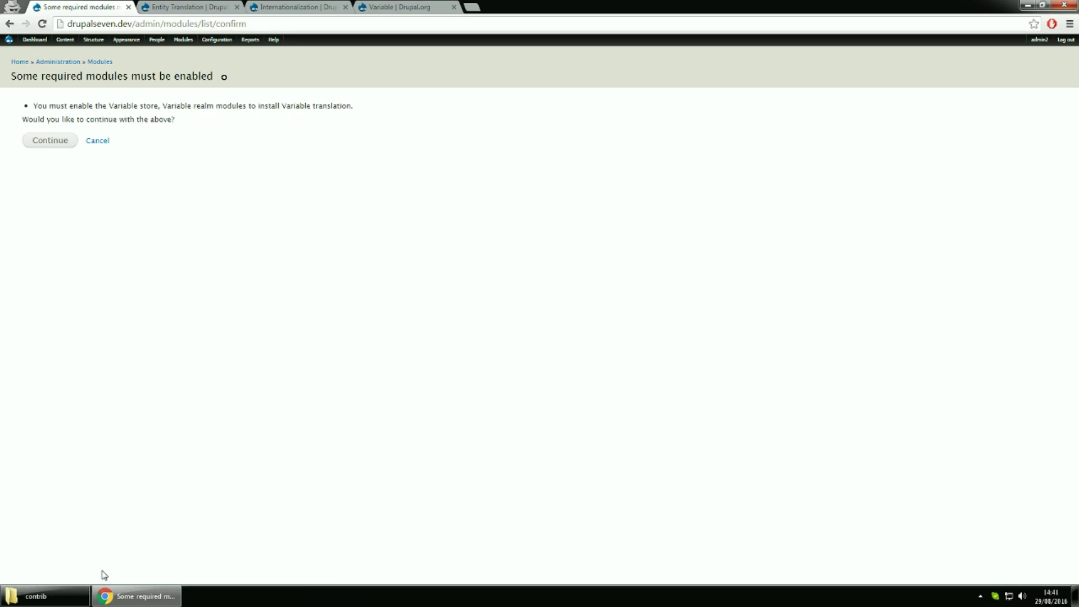
click(49, 140)
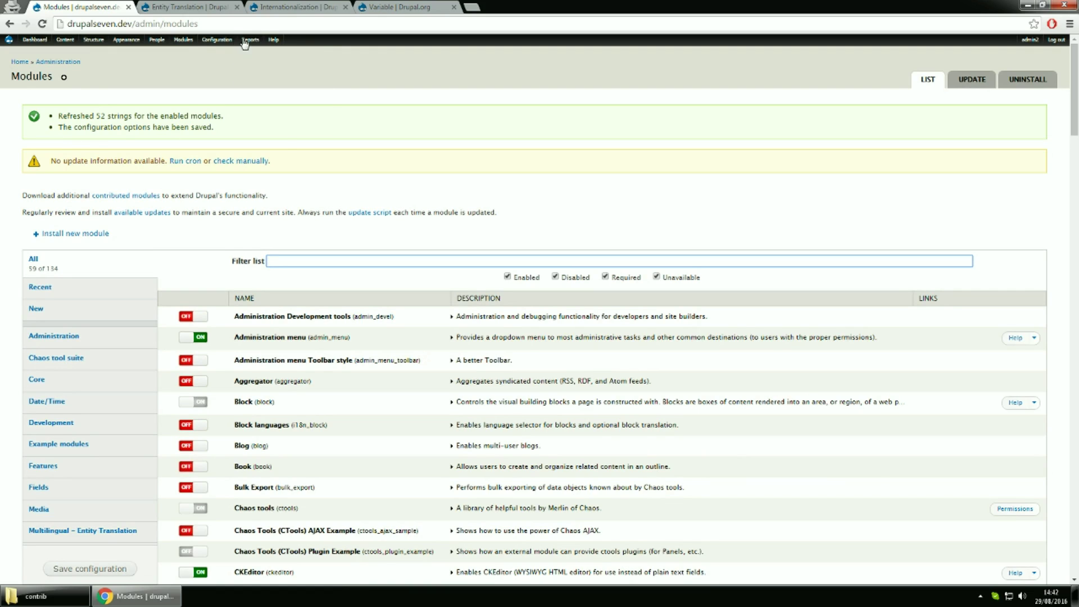
Open Configuration > Regional and language > Languages in a new tab and switch to it
mouse_move(230, 44)
mouse_move(215, 105)
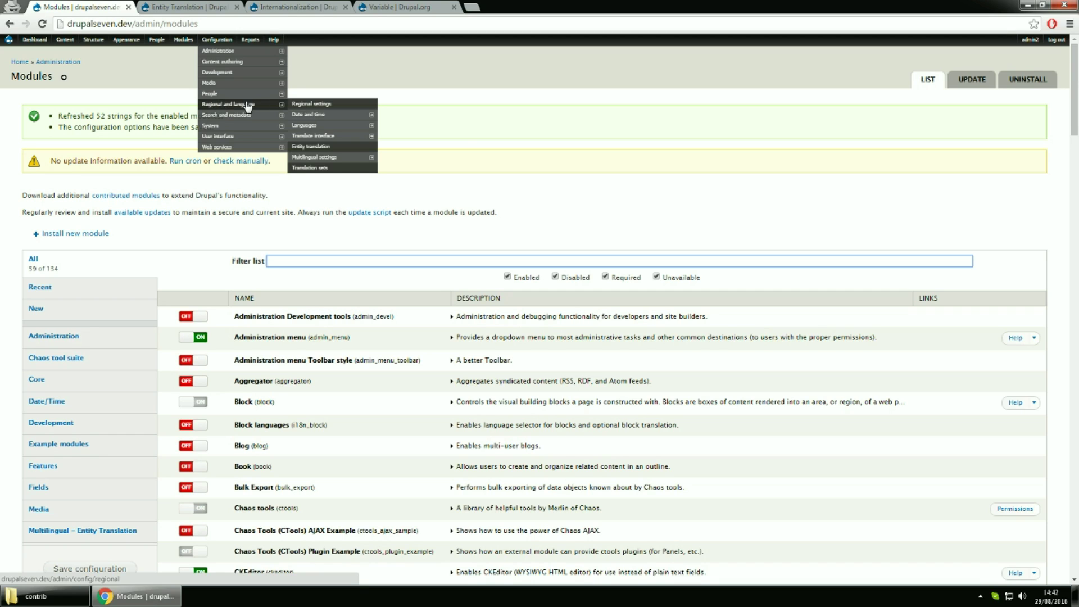
middle_click(302, 128)
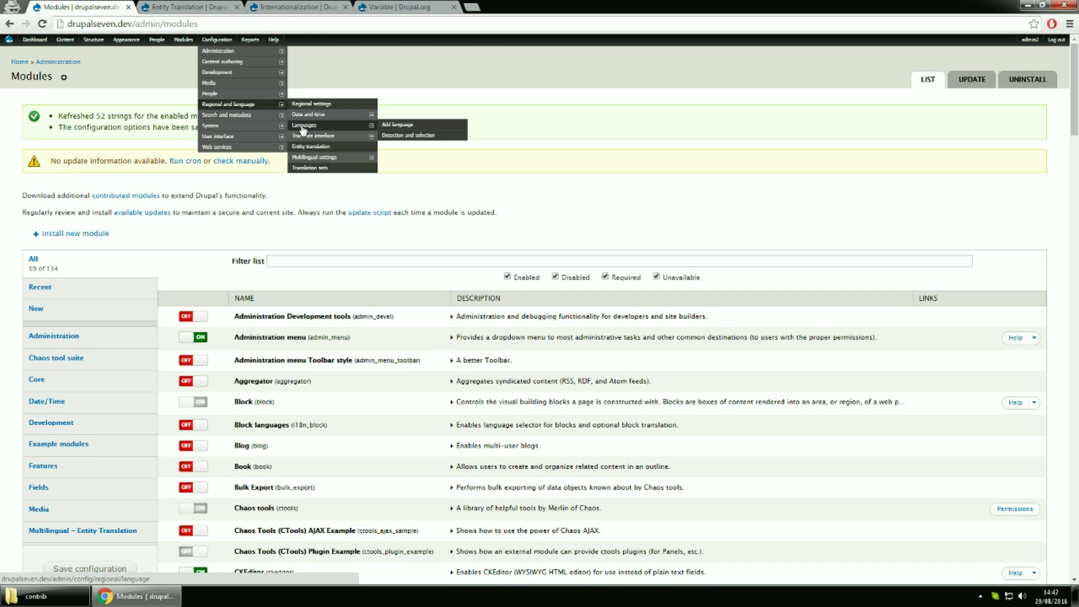
click(178, 8)
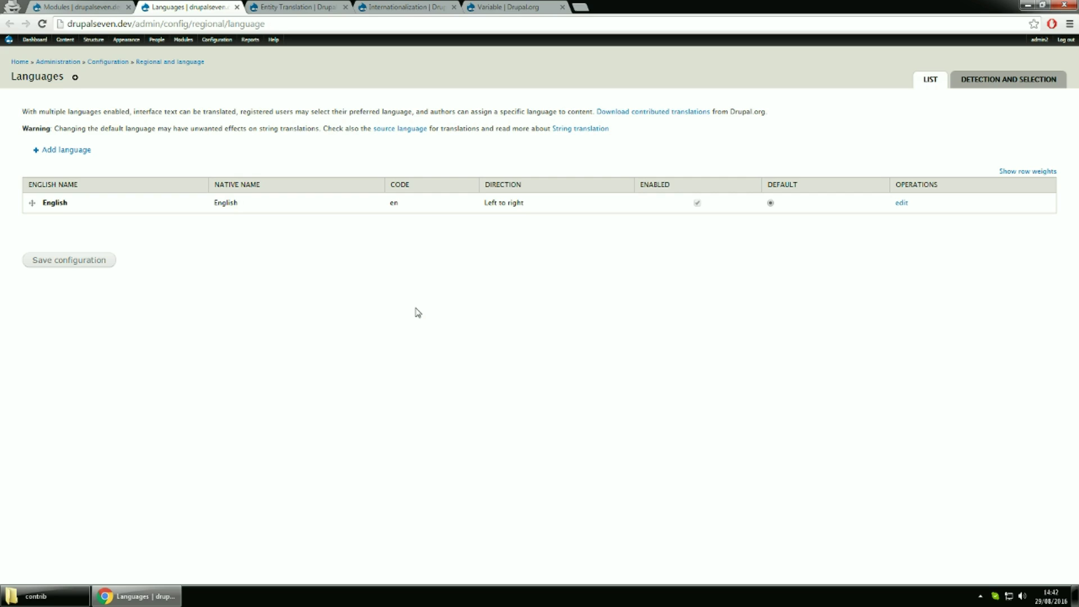
Start a custom language with code en-us and English name 'English US'
click(77, 151)
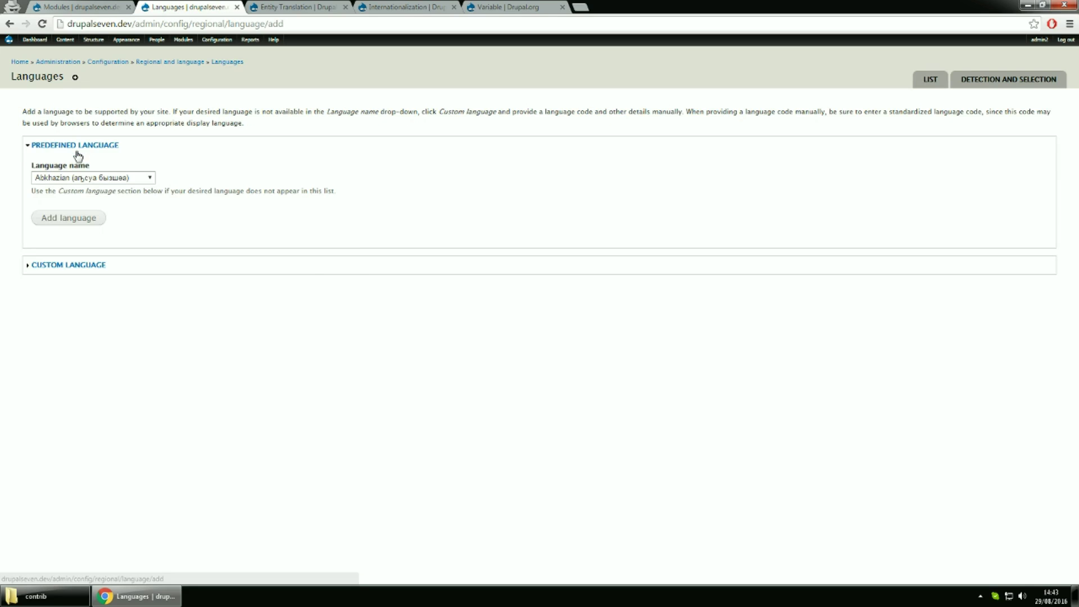
click(68, 266)
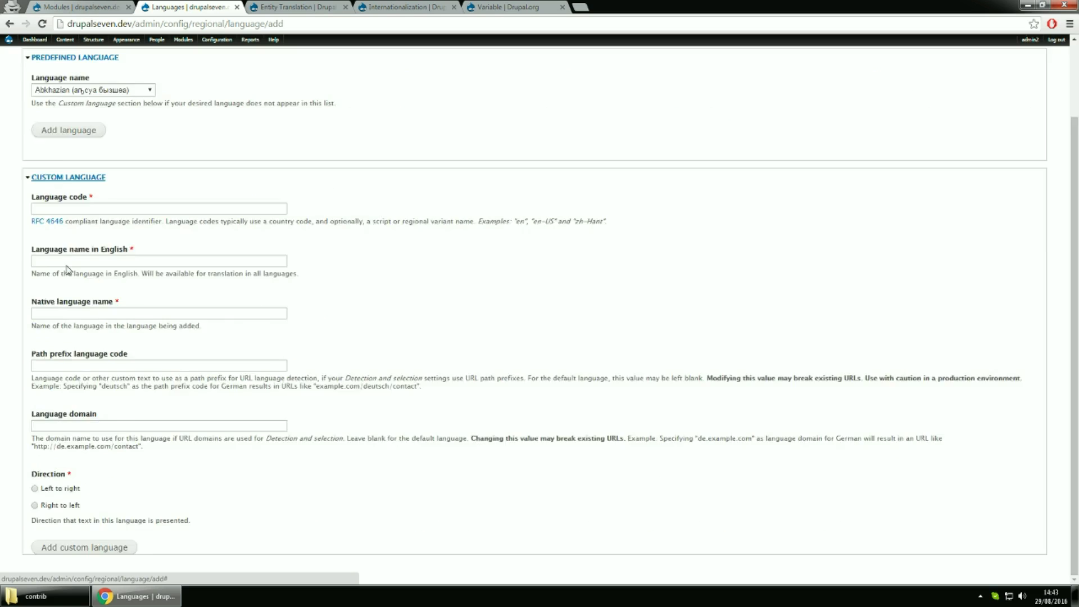
click(65, 184)
text(en-us)
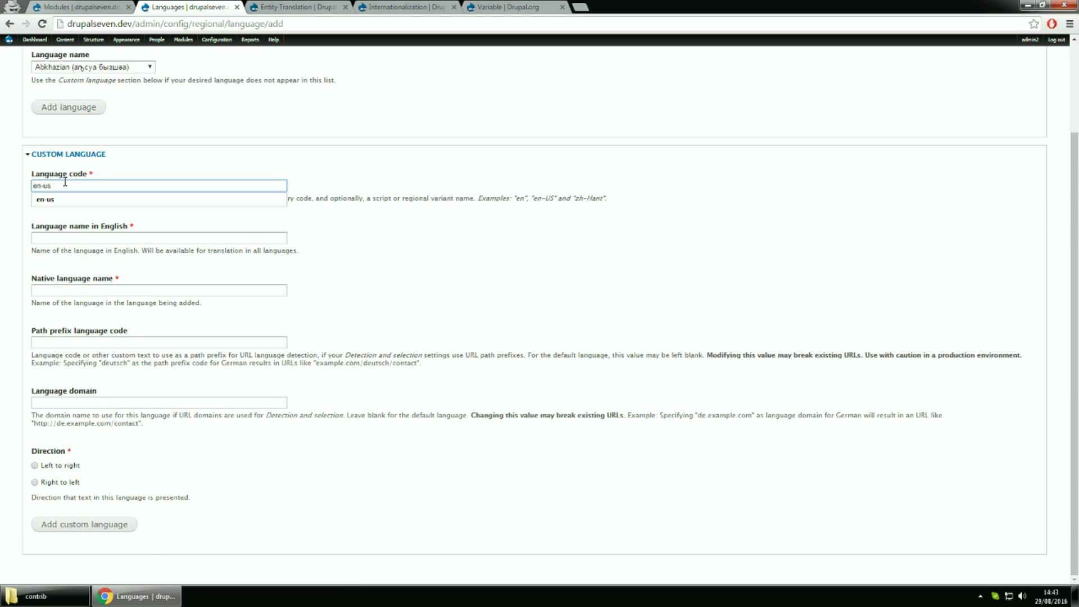
click(64, 236)
text(English US)
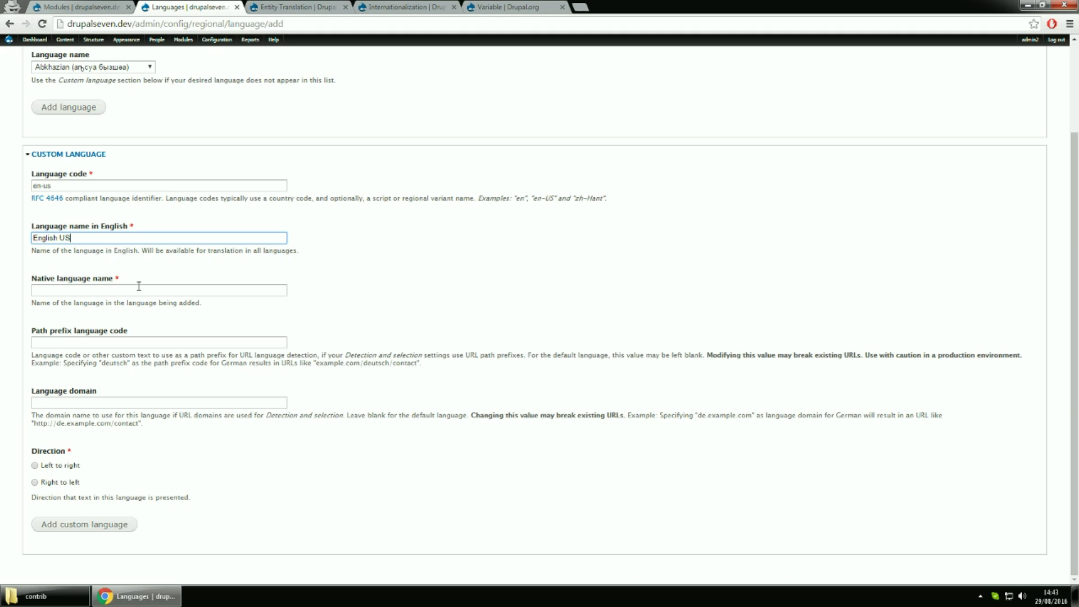
Give it native name 'English US', path prefix 'en', left-to-right direction, and add it
key(ctrl+a)
key(ctrl+c)
click(102, 290)
key(ctrl+v)
click(95, 341)
text(en)
click(313, 306)
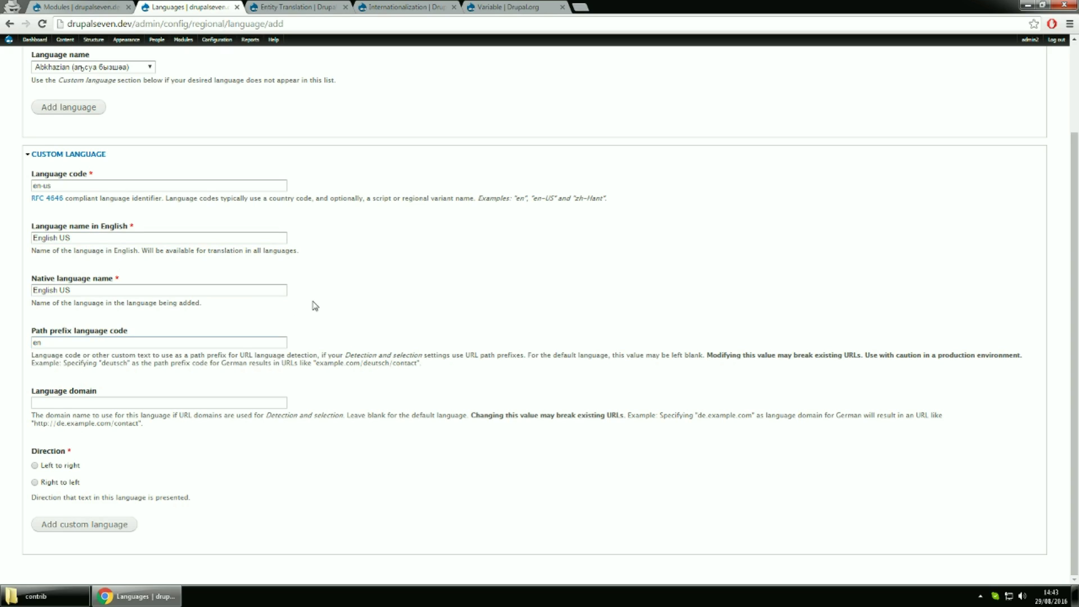
click(45, 467)
click(58, 525)
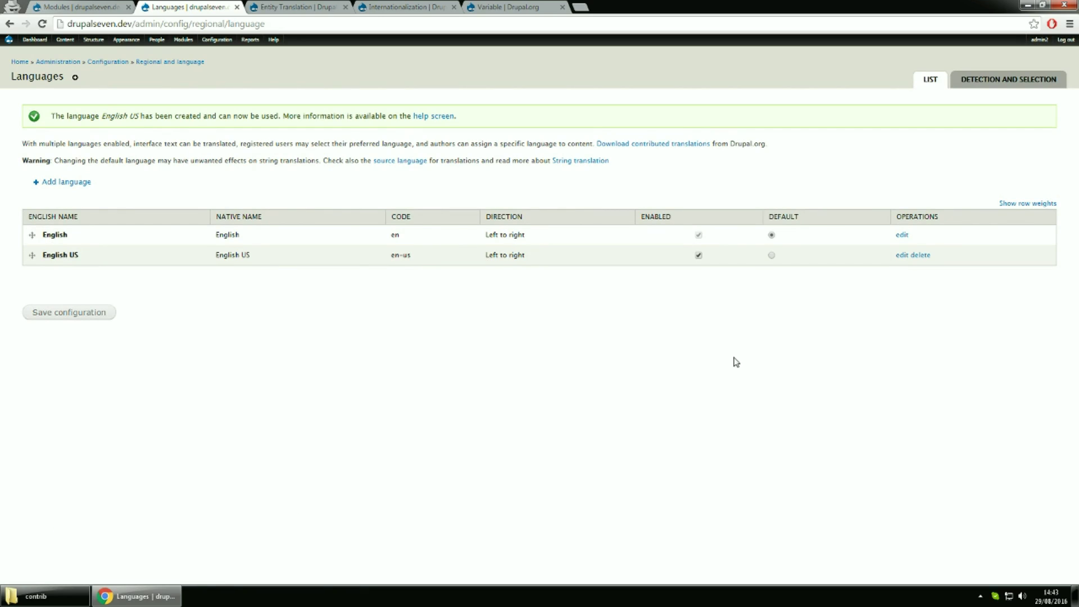
Make English US the default language and save the language list
click(771, 255)
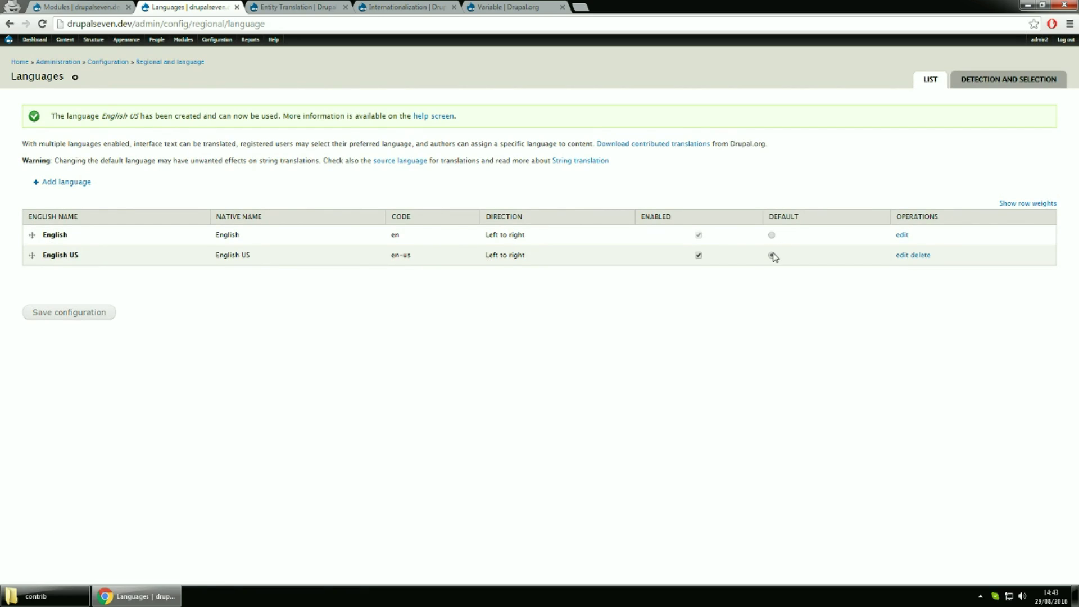
click(71, 324)
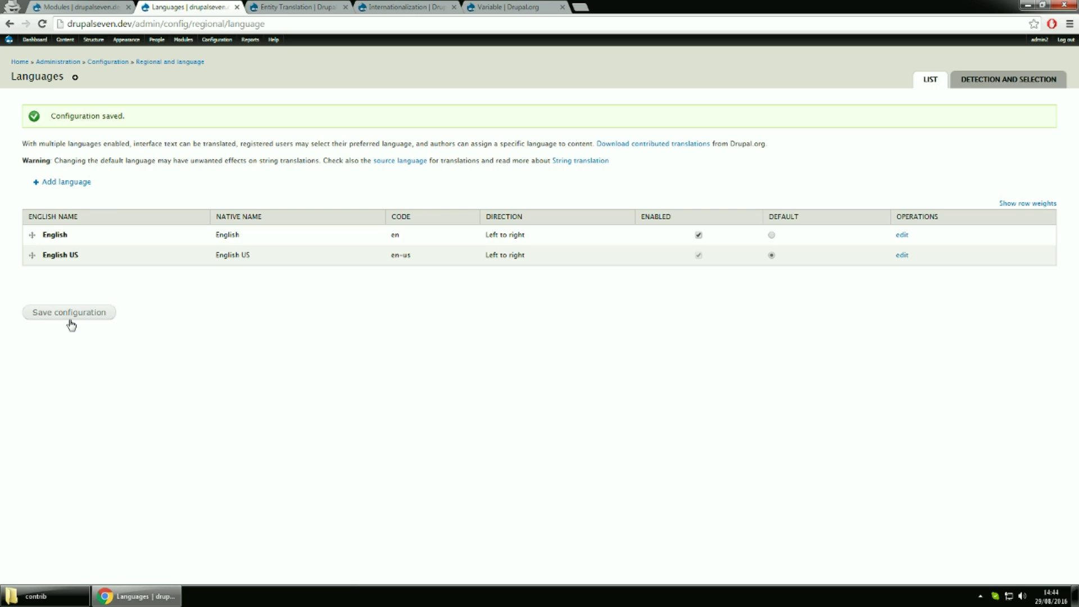
click(68, 187)
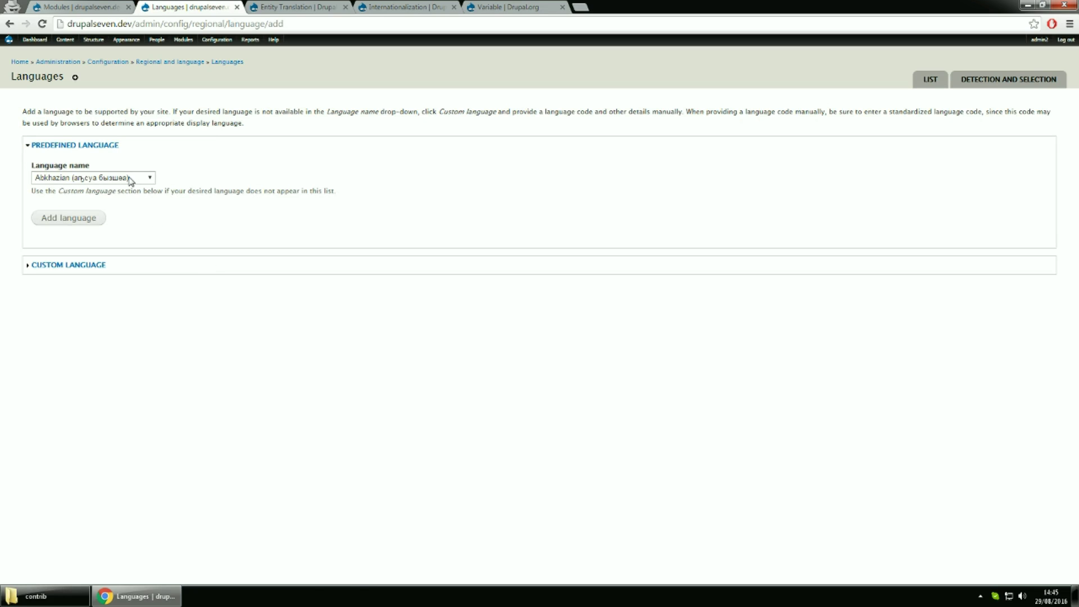
Add the predefined Romanian (Română) language
click(131, 178)
scroll(128, 287, down, 8)
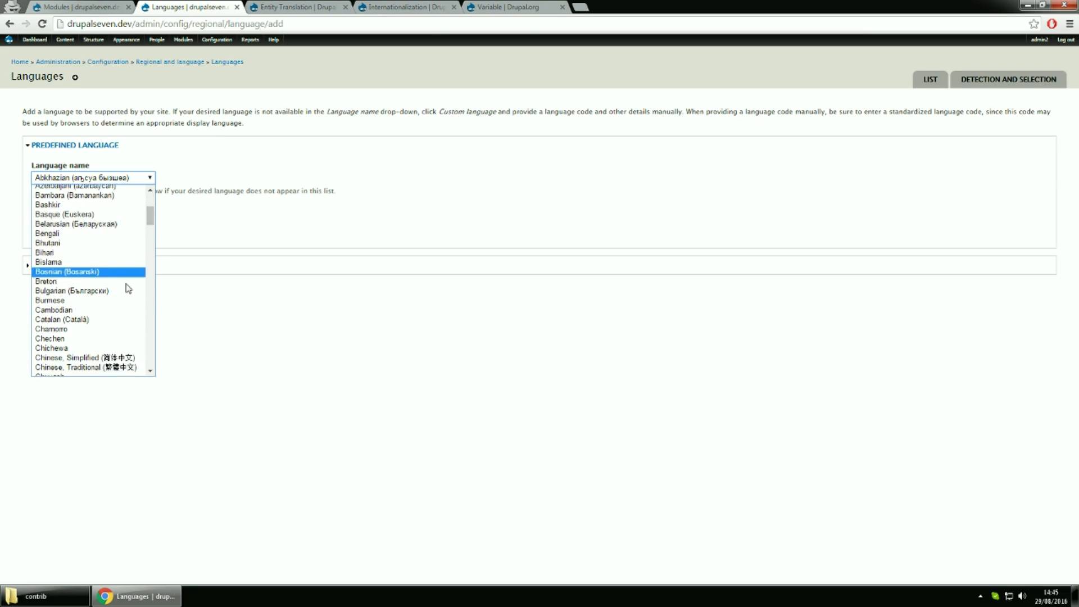
scroll(128, 288, down, 10)
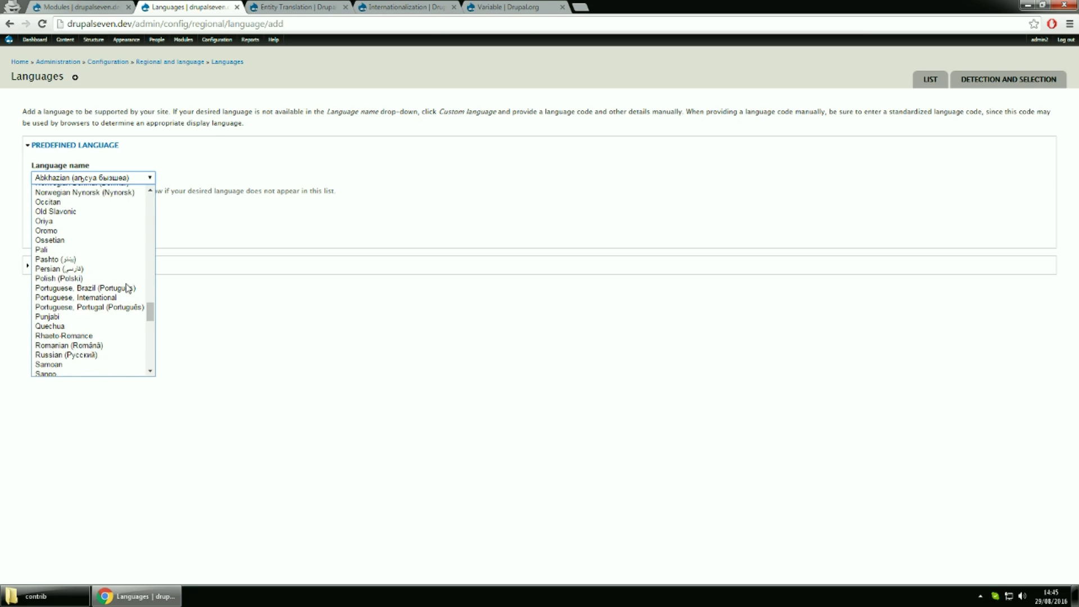
click(107, 347)
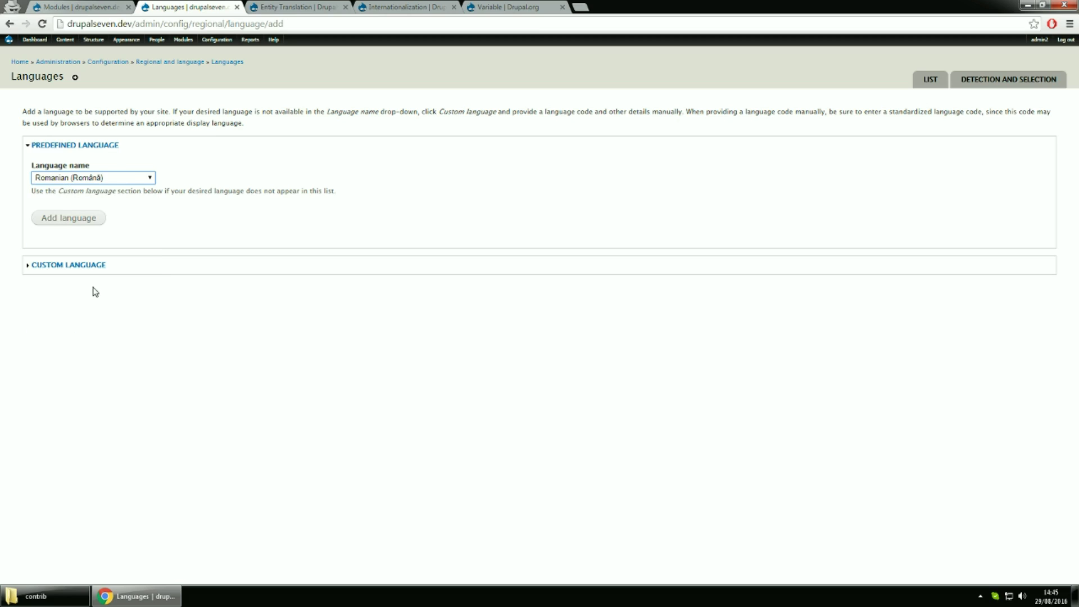
click(84, 222)
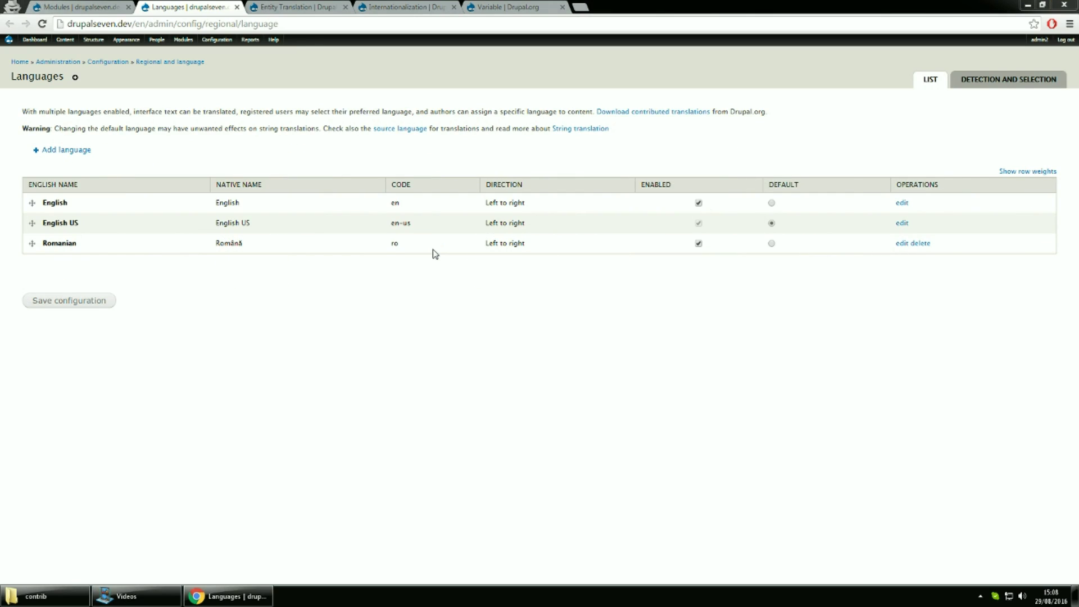
Edit English so its path prefix becomes 'en-default' and save it
click(899, 207)
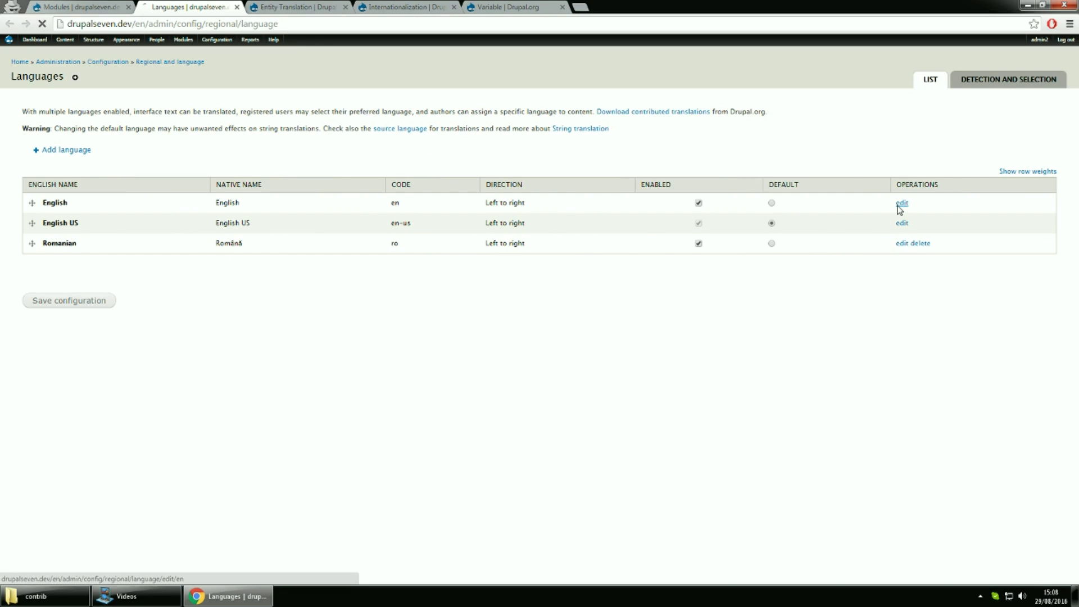
click(235, 267)
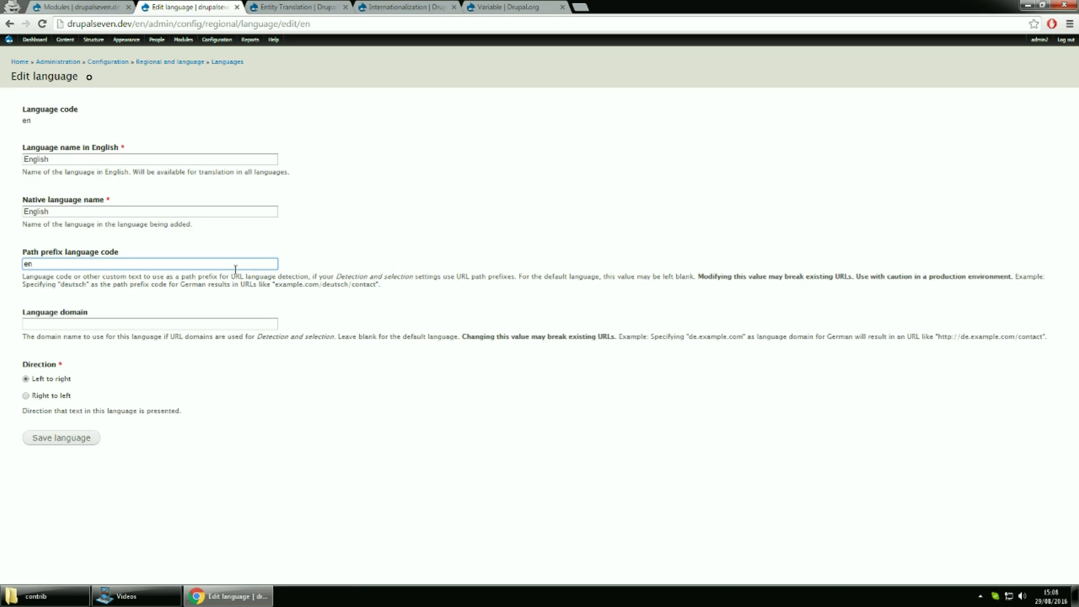
text(-default)
click(82, 443)
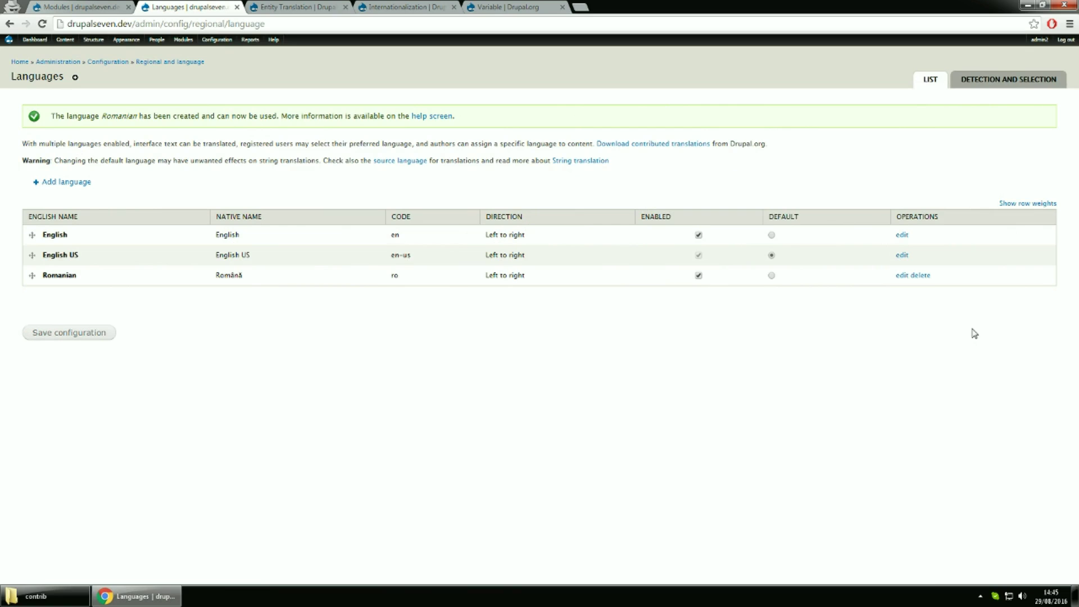
Save language detection settings and configure URL detection to use the path prefix
click(1010, 84)
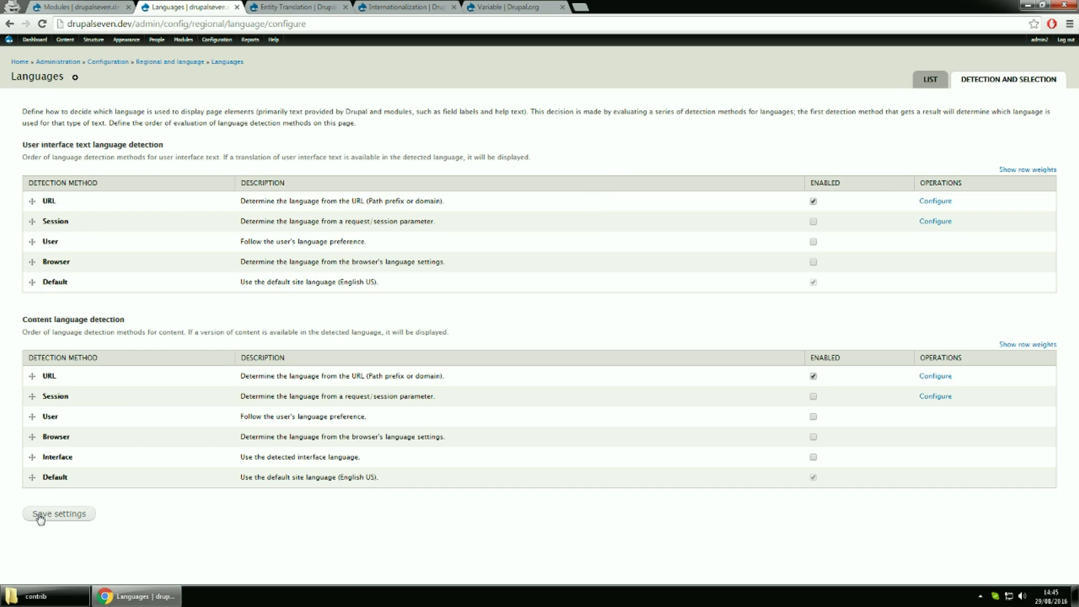
click(77, 517)
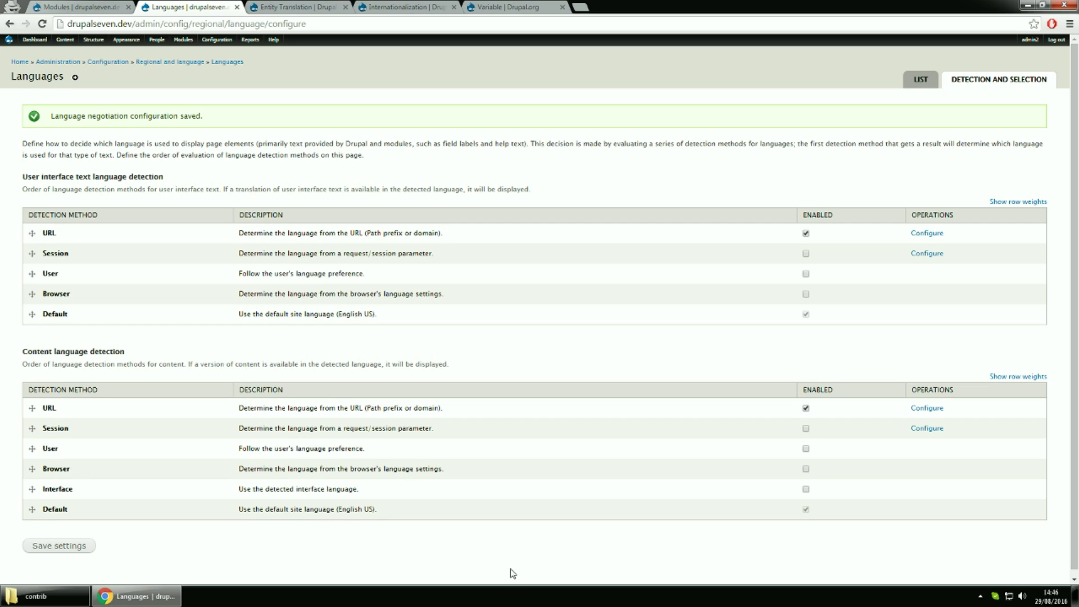
click(924, 234)
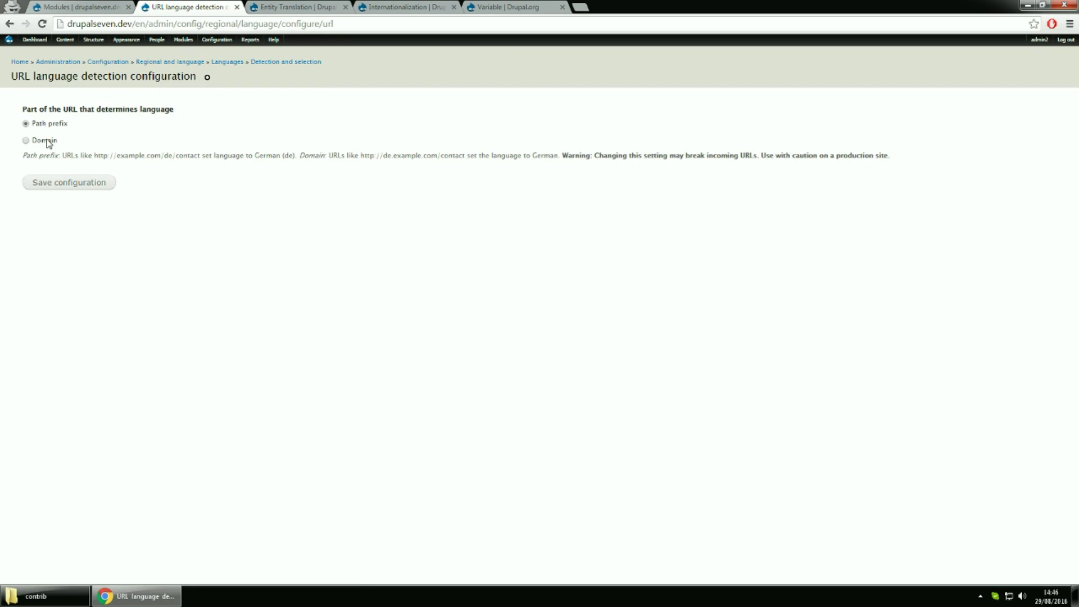
click(54, 186)
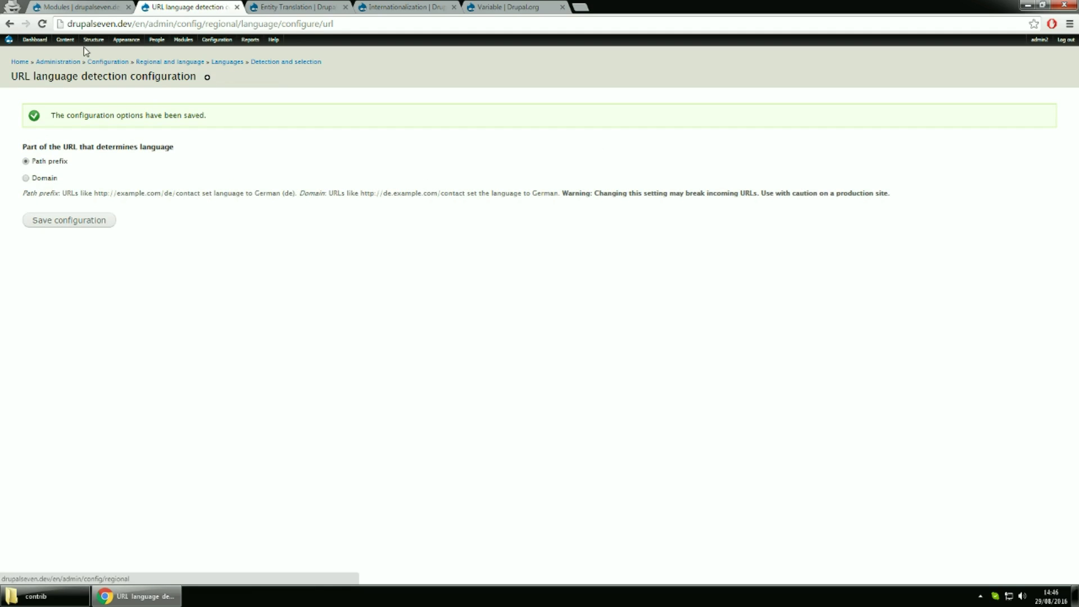
mouse_move(63, 44)
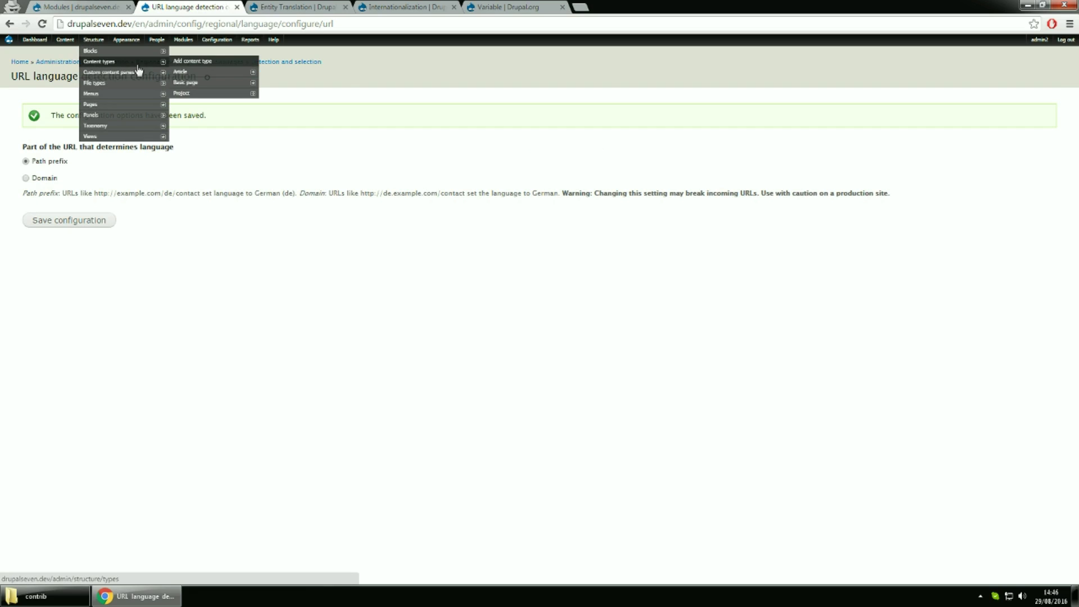
Set Project to multilingual with field translation, hide translation links, and save the content type
click(190, 97)
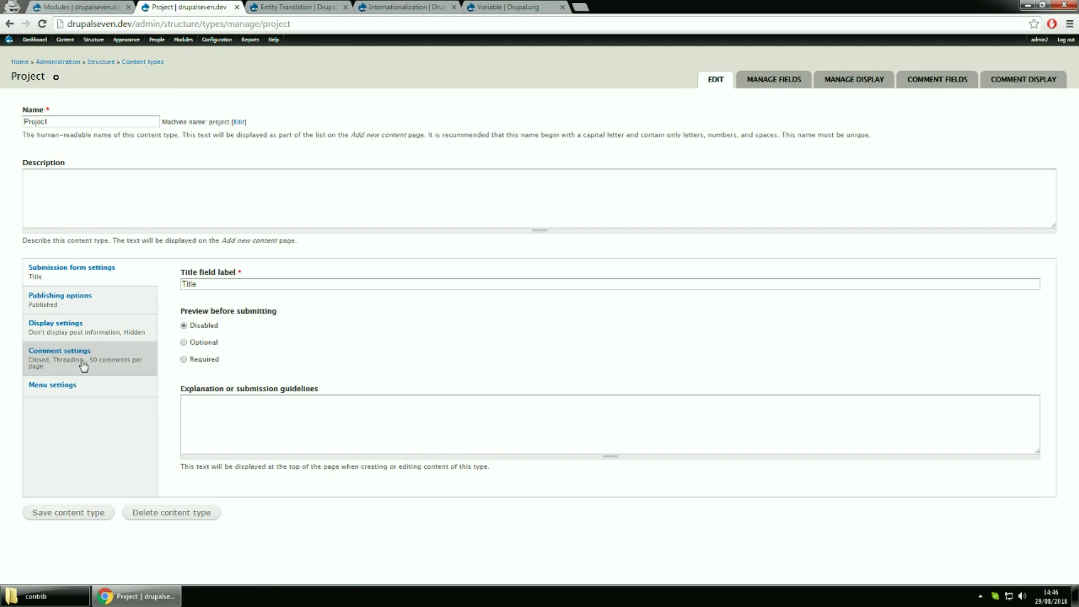
click(91, 308)
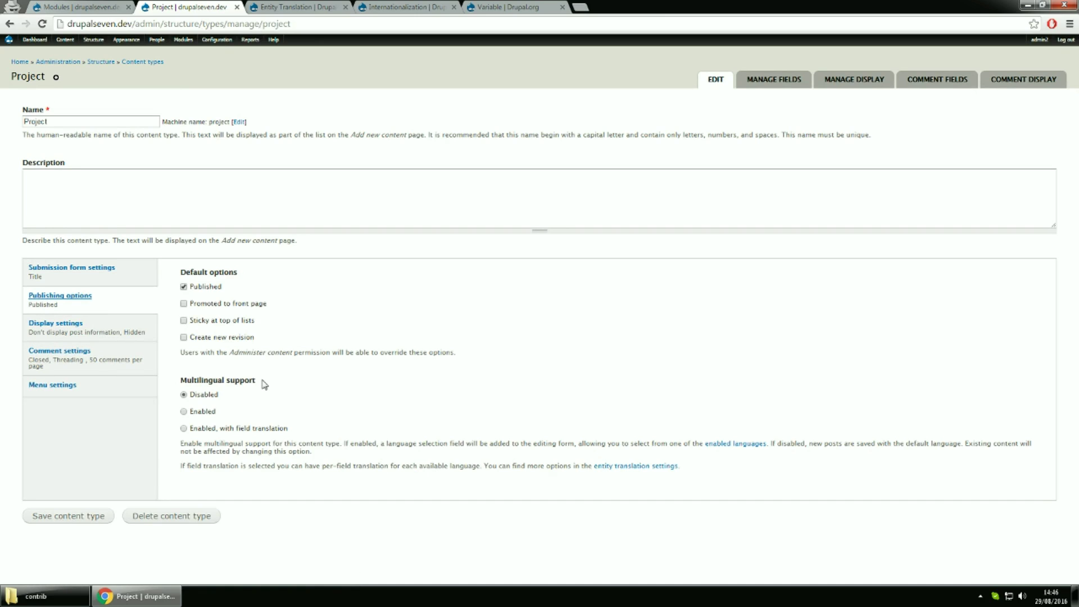
click(265, 430)
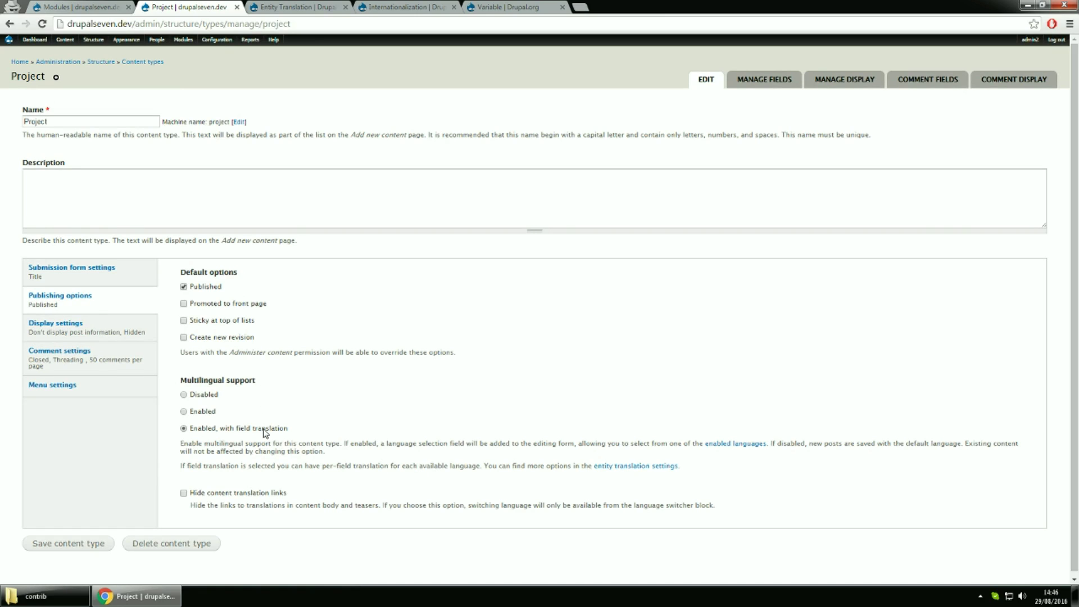
click(243, 494)
click(82, 545)
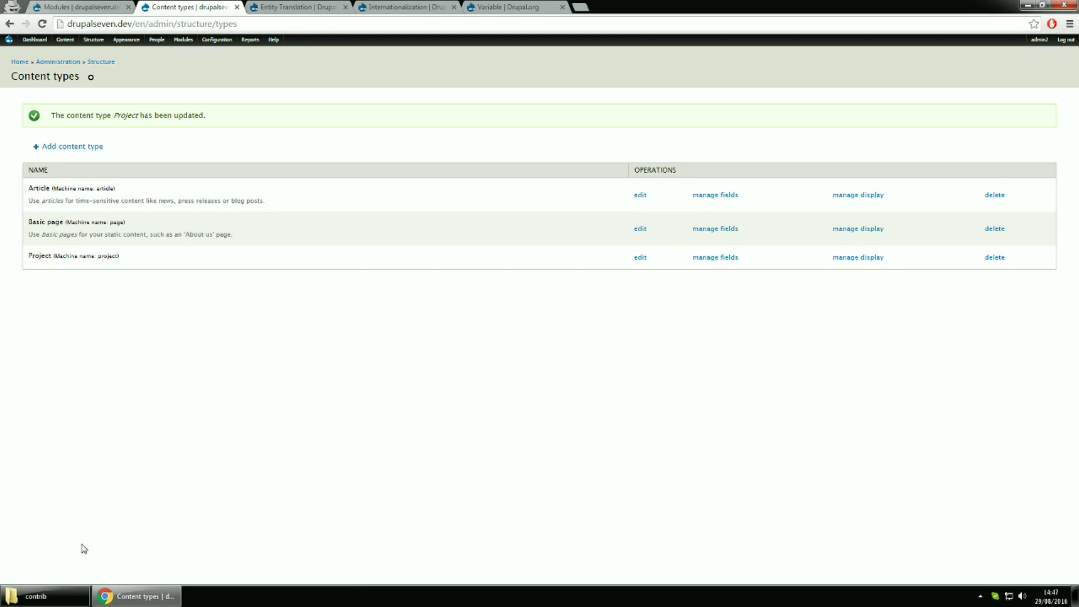
click(65, 5)
Filter the modules list for 'ent' and open the Entity Translation configuration
click(324, 260)
text(ent)
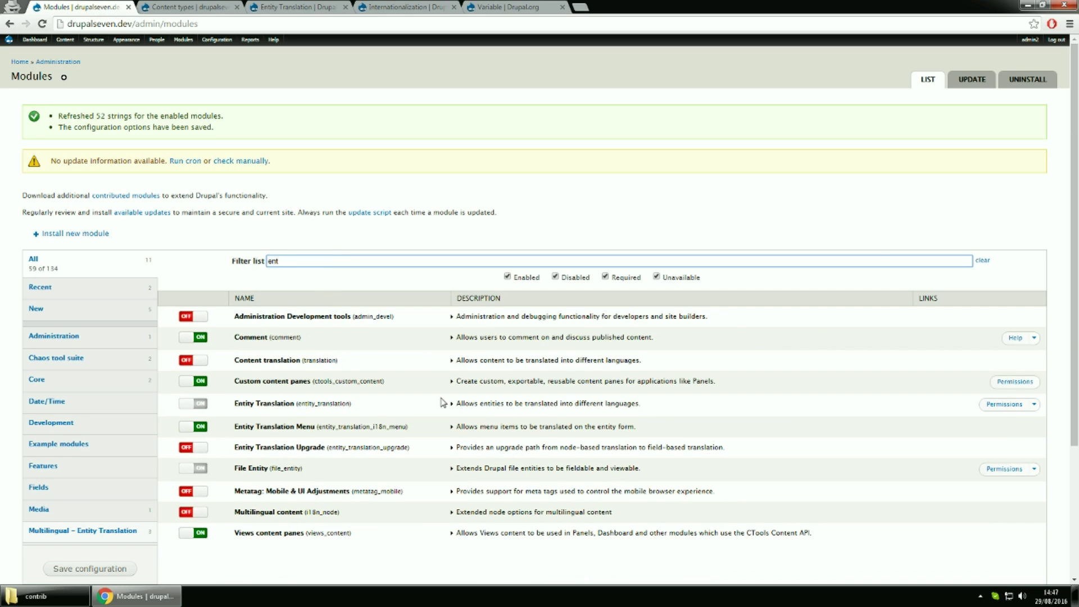
click(1038, 407)
click(1013, 419)
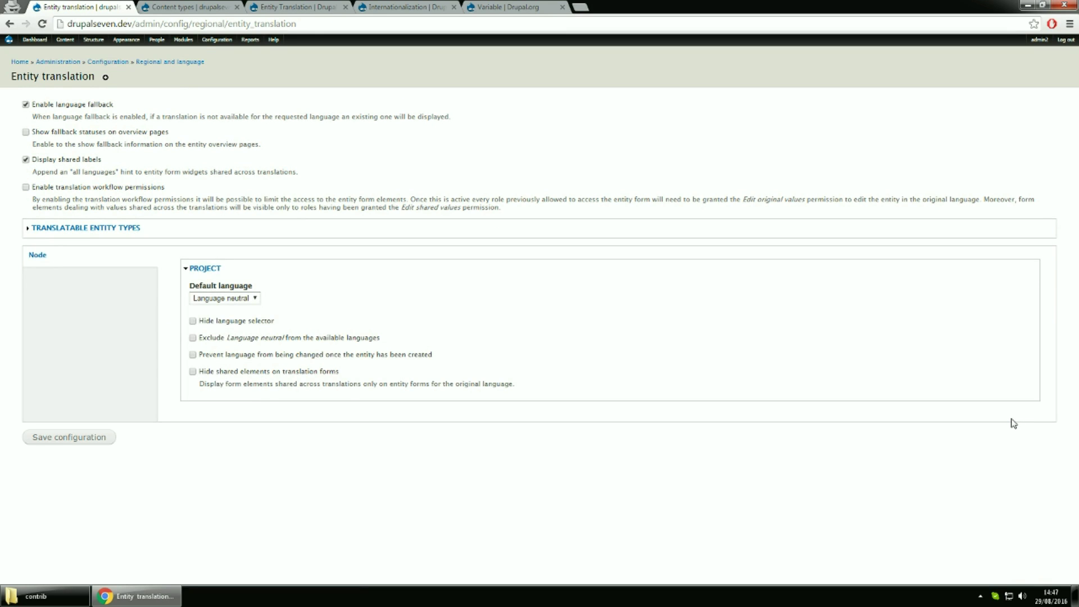
Make User entities translatable and save the translatable entity types
click(117, 230)
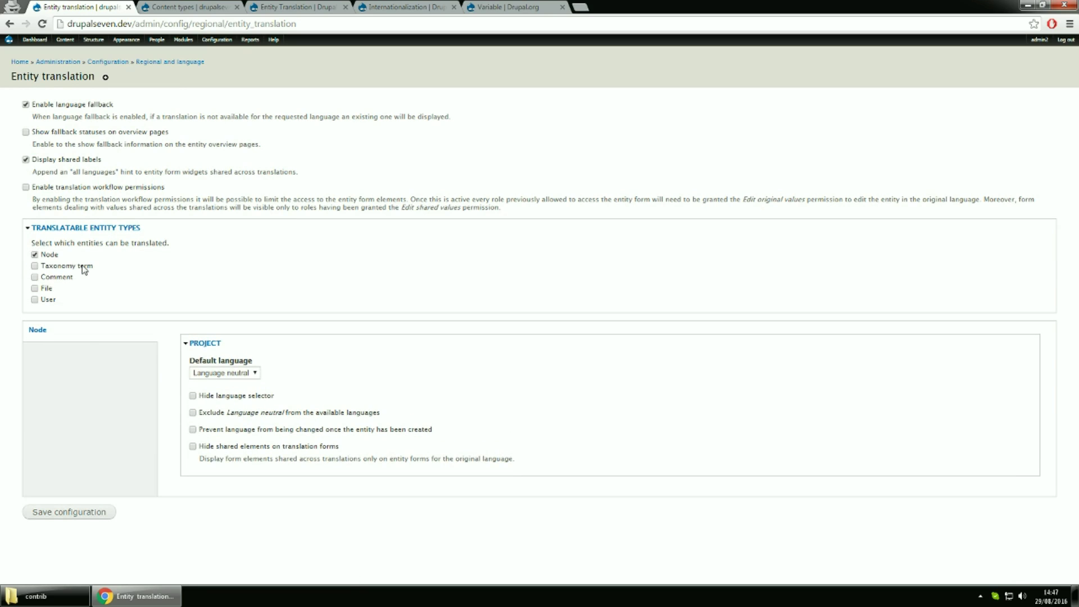
click(52, 306)
click(97, 515)
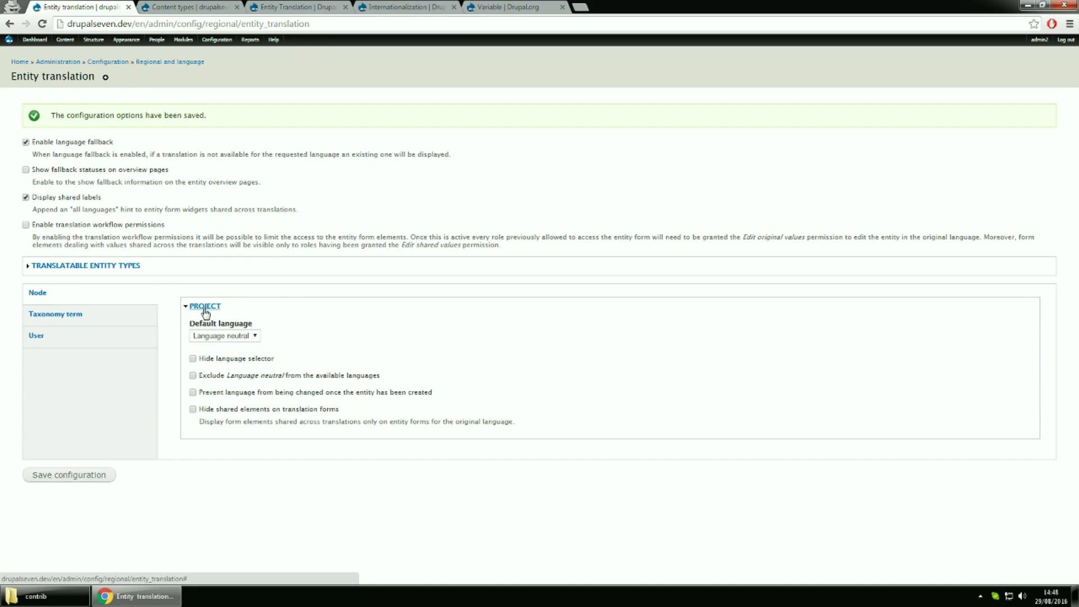
Set Project's default language to Default language and hide its language selector
click(230, 336)
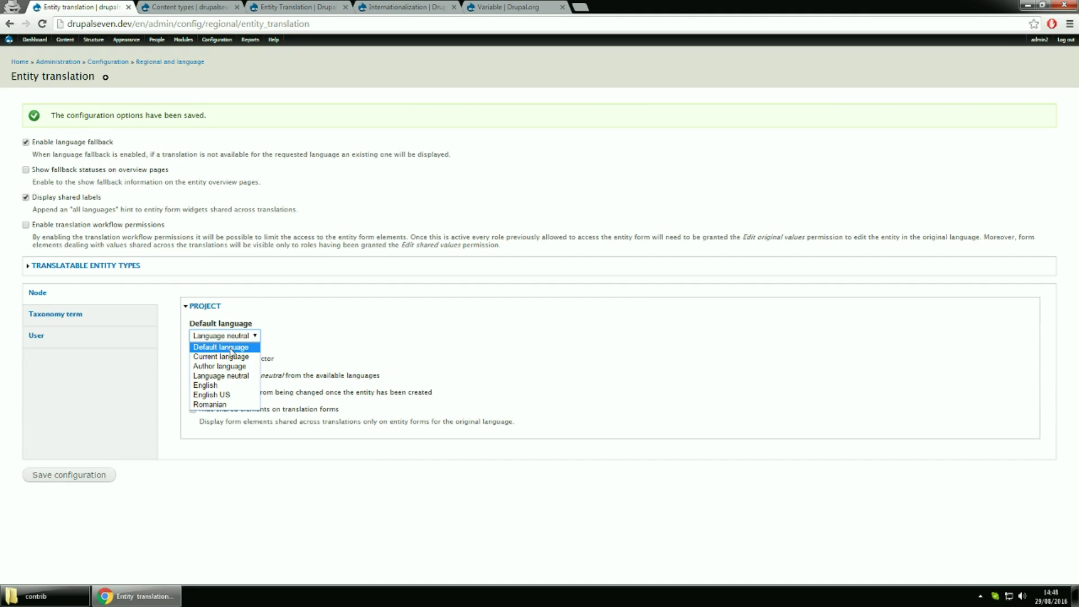
click(231, 347)
click(226, 359)
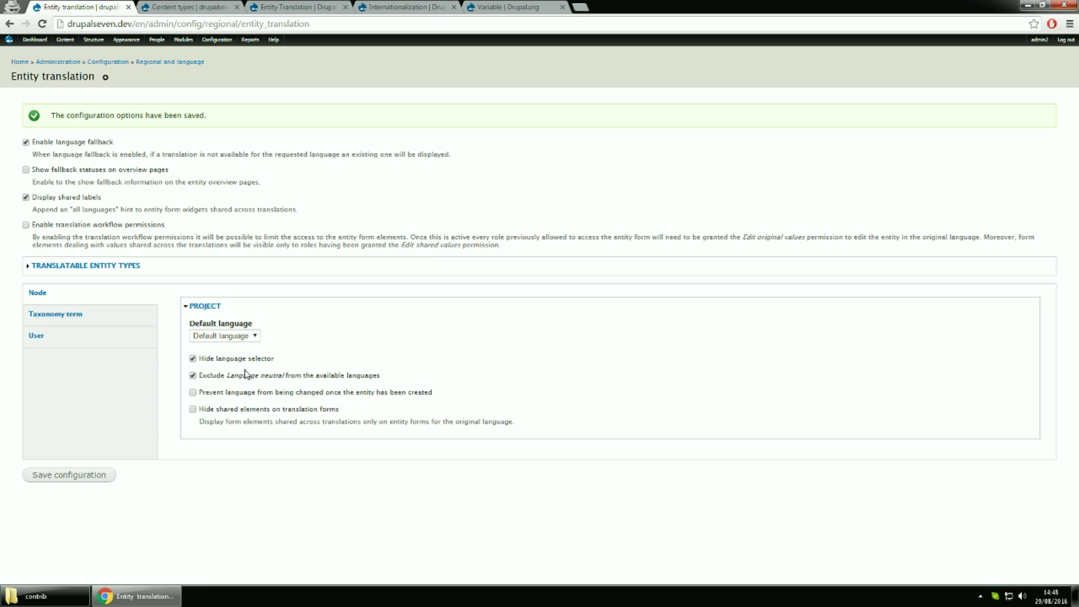
Exclude Language neutral for User entities, save the configuration, and collapse the Project settings
click(88, 317)
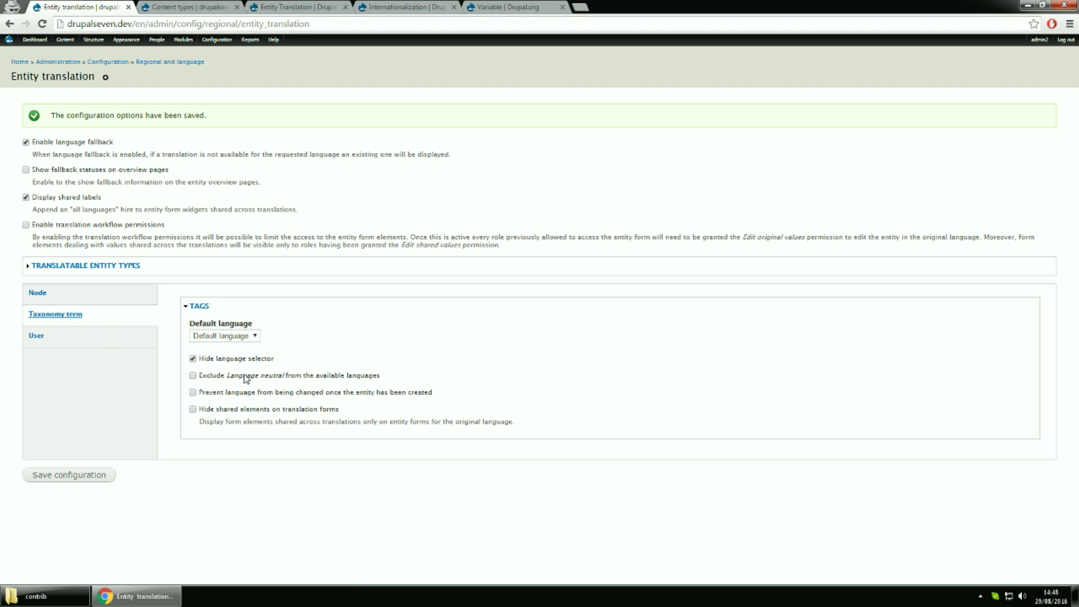
click(90, 340)
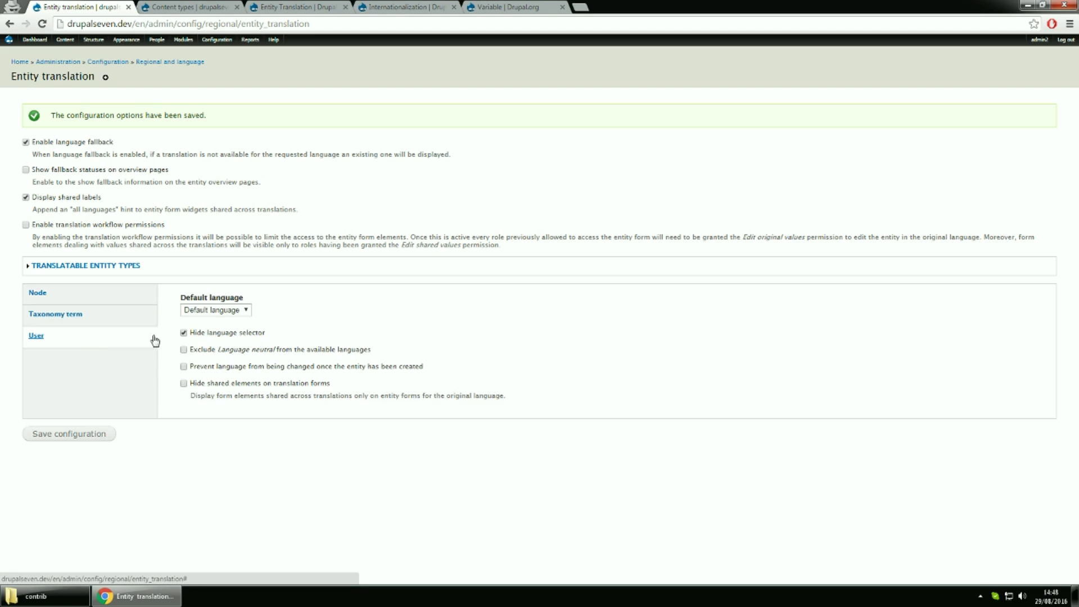
click(211, 353)
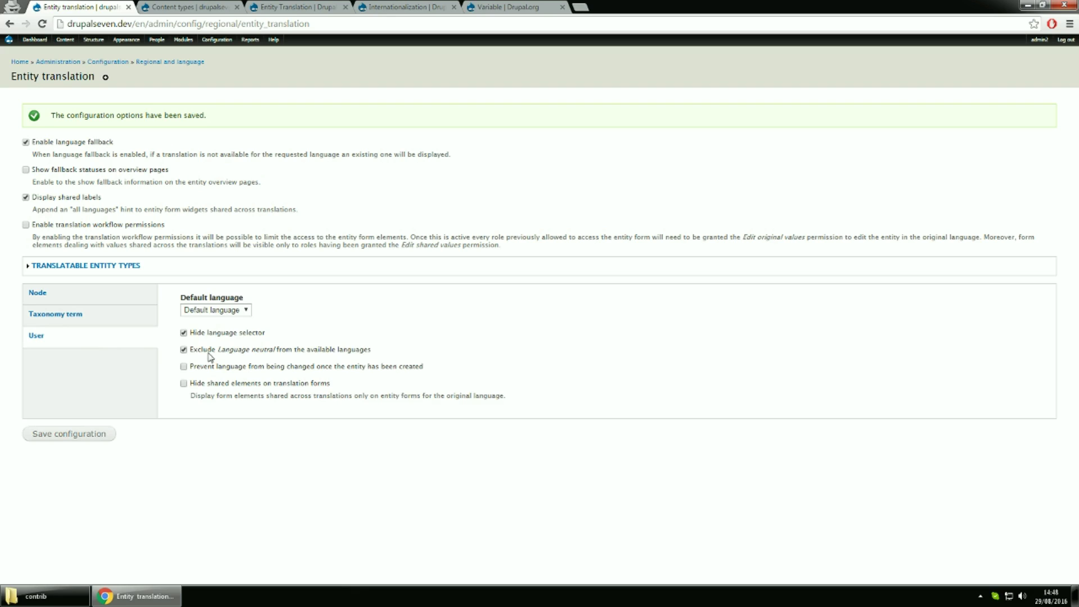
click(73, 434)
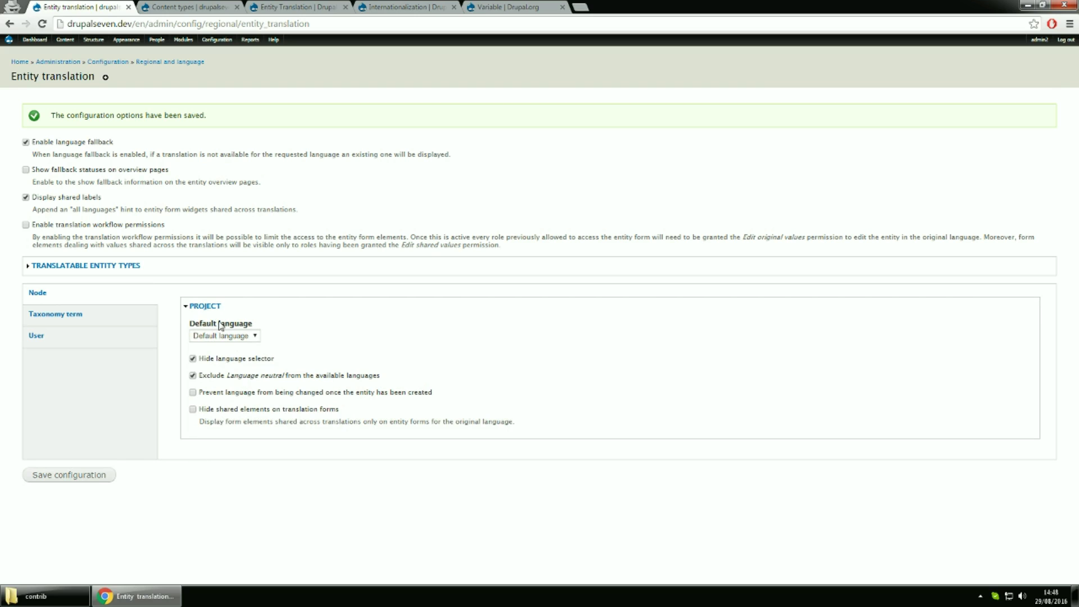
click(208, 307)
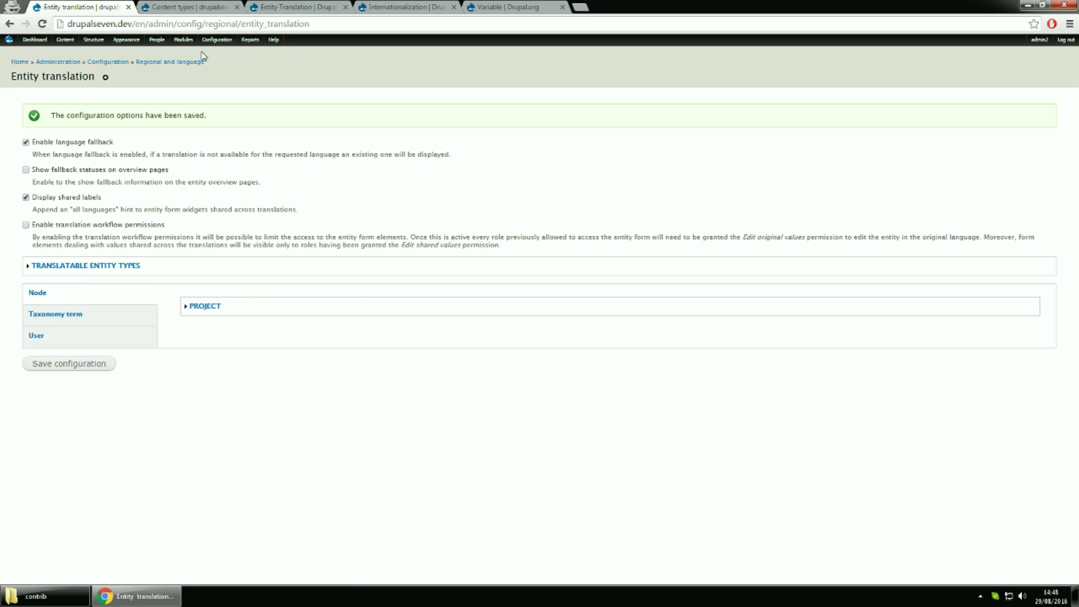
Set Article's multilingual support to 'Enabled, with field translation' and save the content type
click(191, 6)
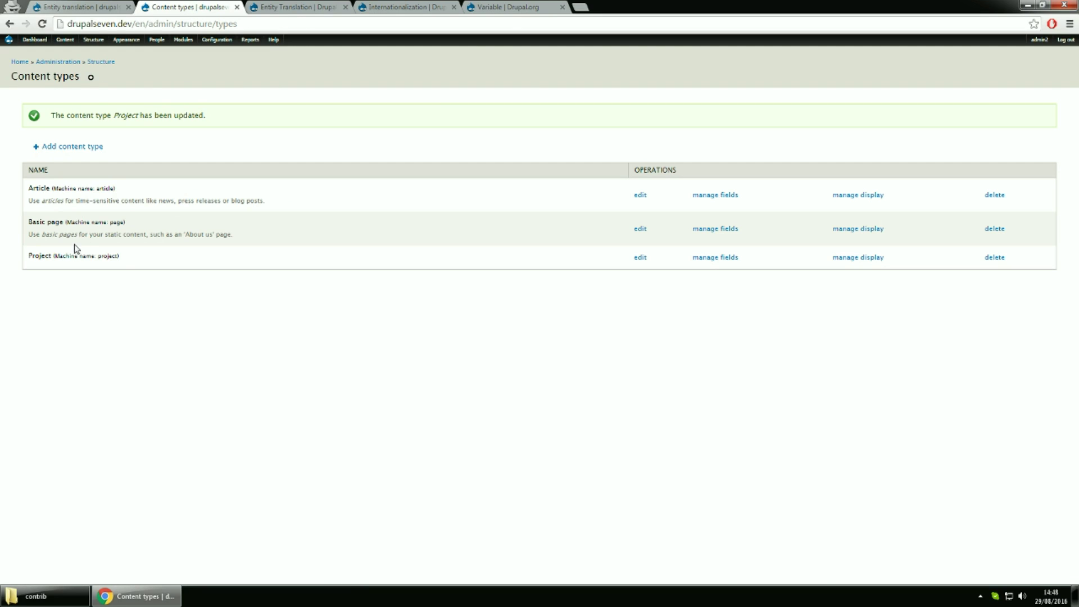
click(640, 196)
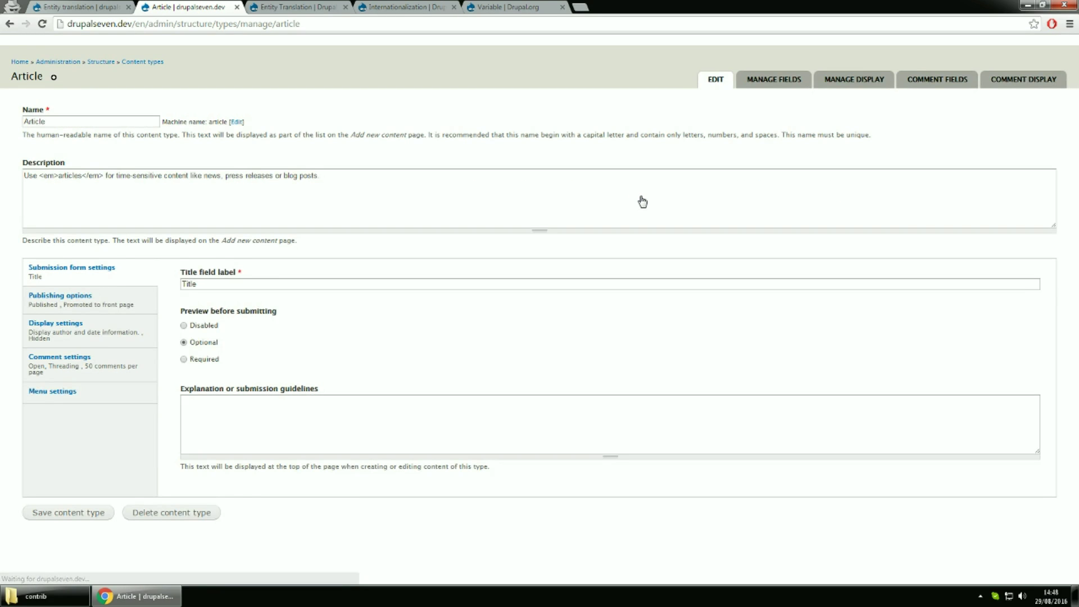
click(113, 306)
click(194, 429)
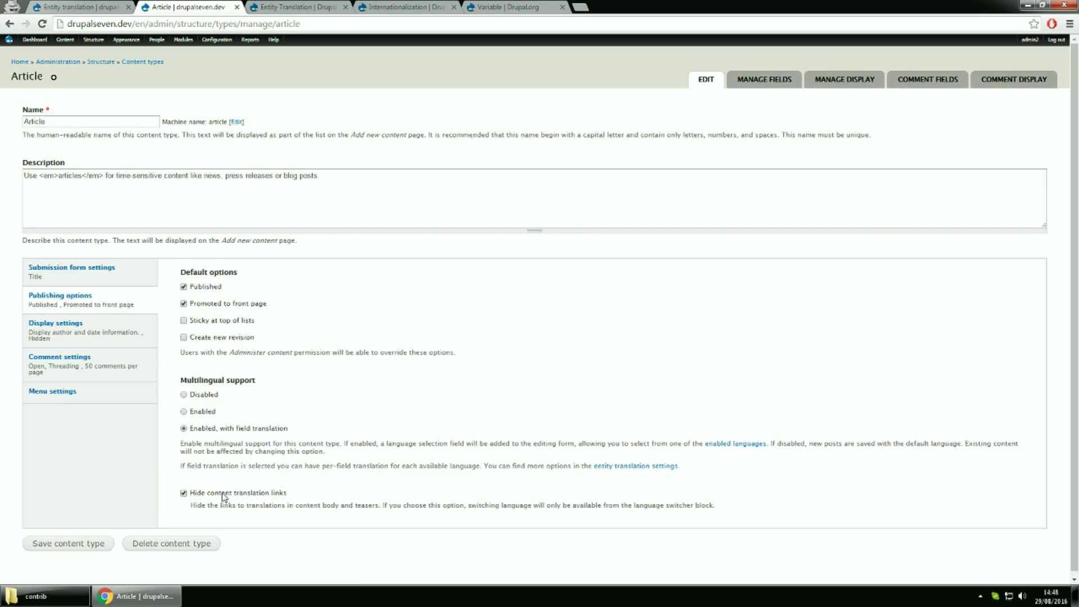
click(41, 544)
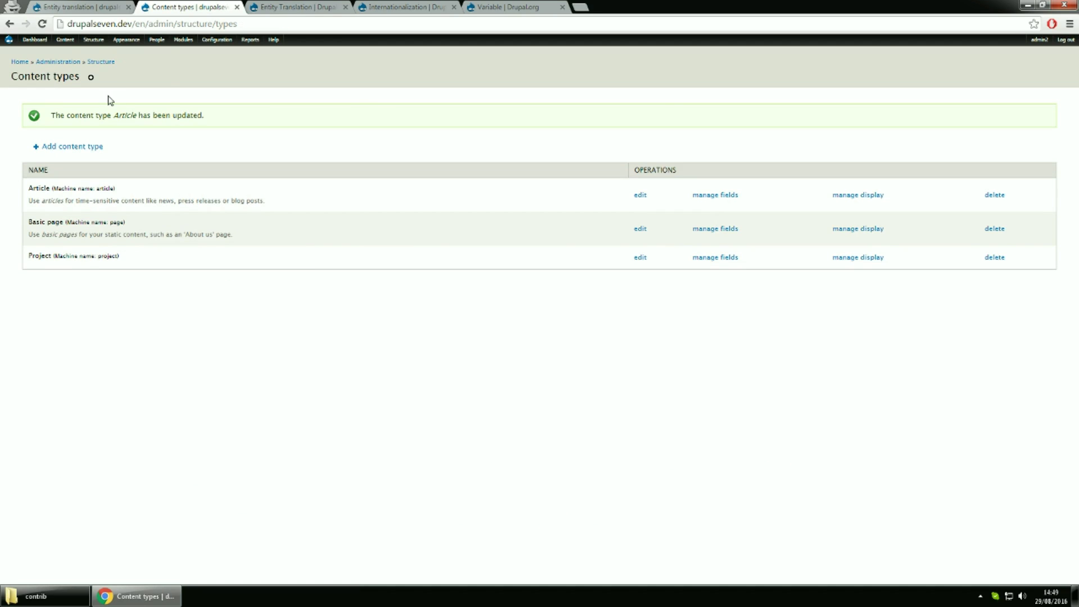
click(83, 8)
Reload Entity translation settings, make Default language the Article default, and save
click(106, 25)
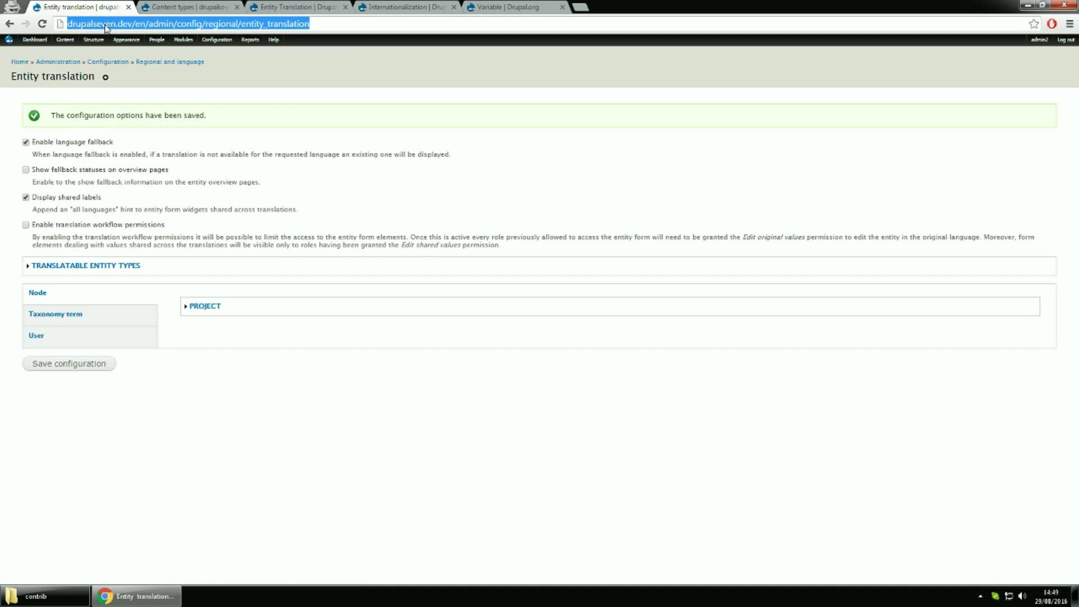
key(Return)
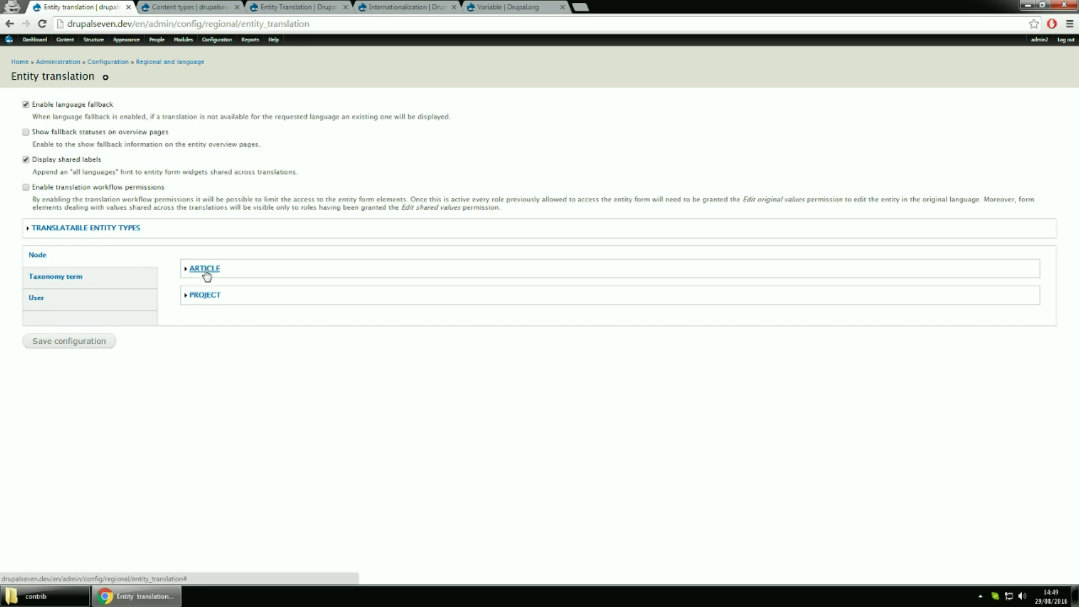
click(206, 272)
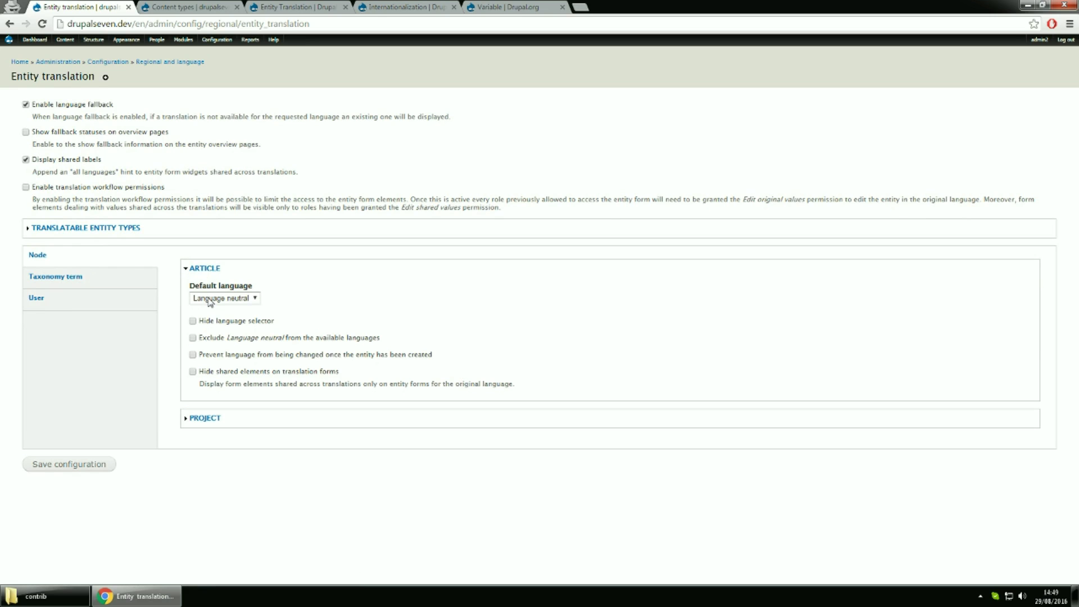
click(210, 302)
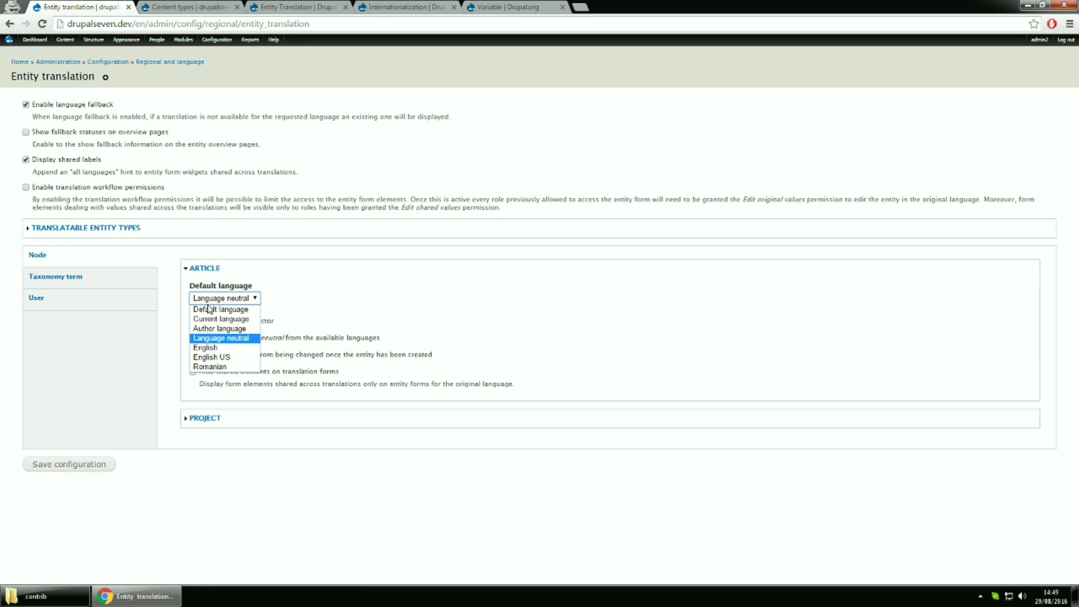
click(209, 309)
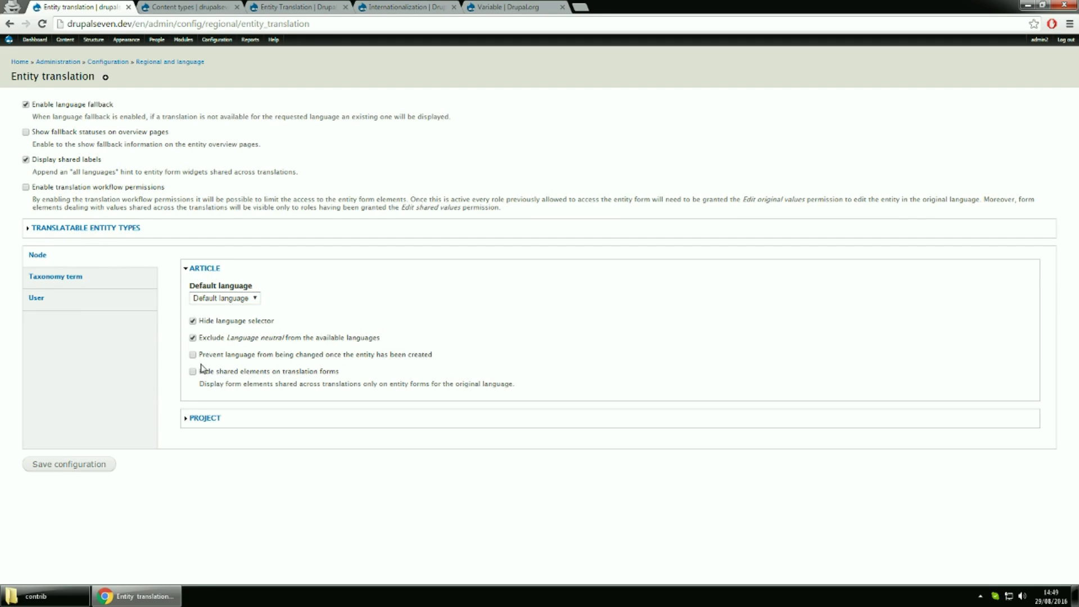
click(66, 463)
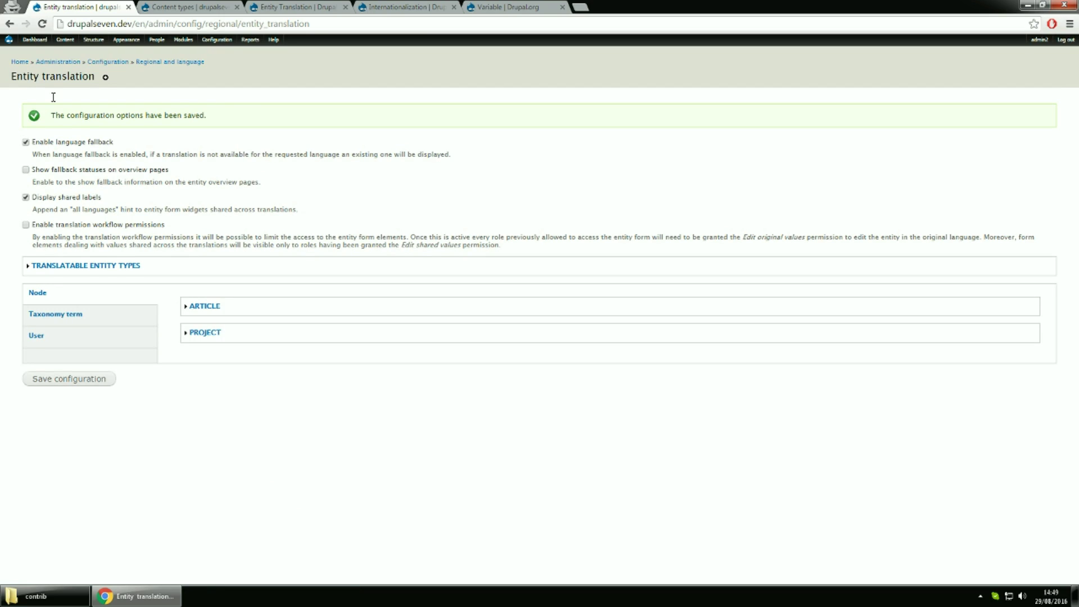
mouse_move(65, 39)
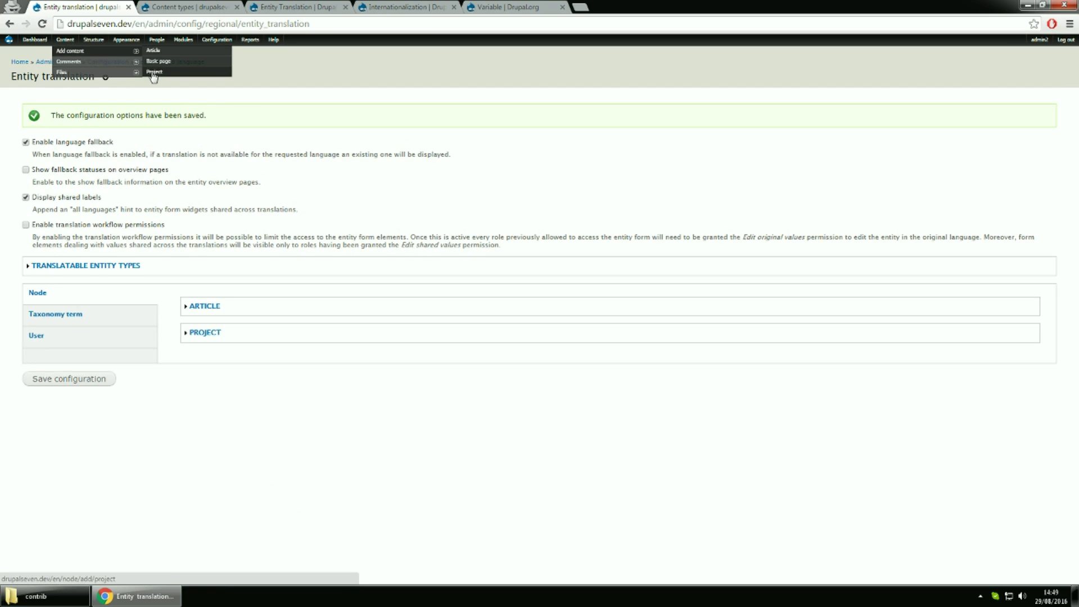
Open a new Project form in another tab and title it 'test english translation'
middle_click(154, 73)
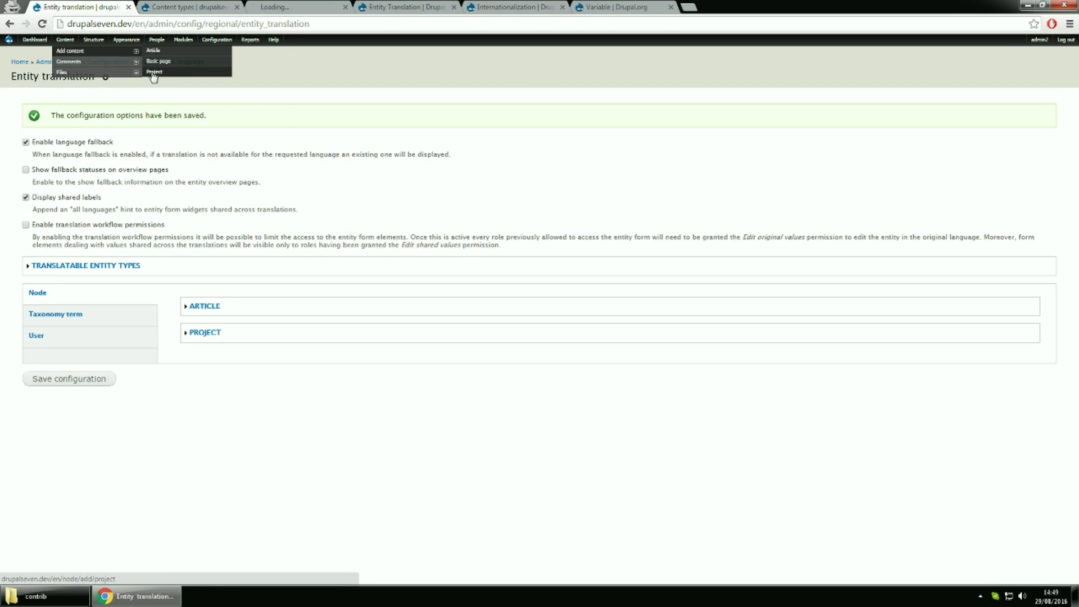
click(279, 9)
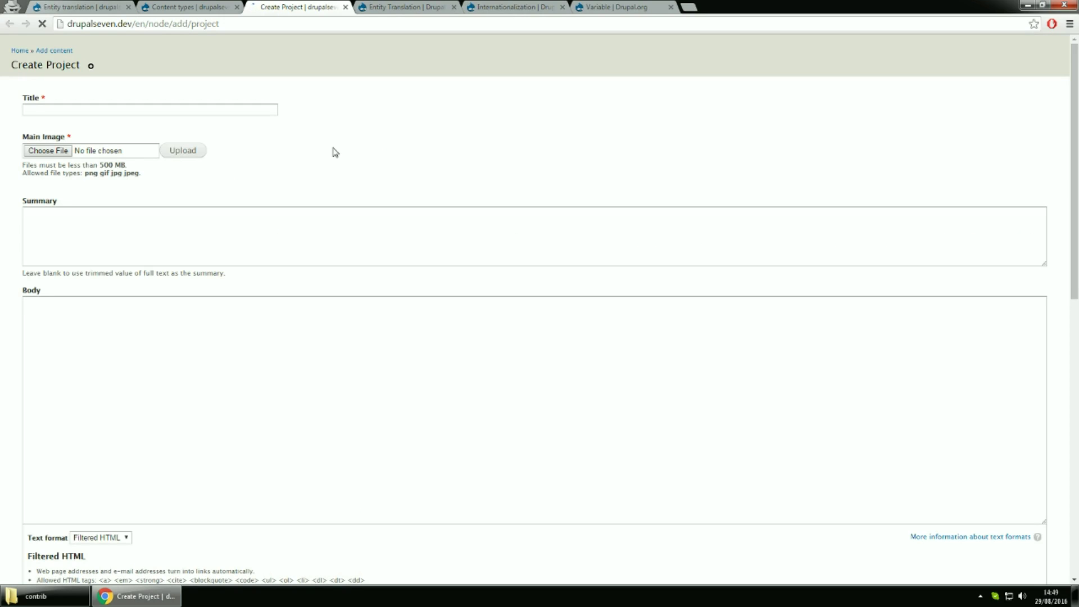
click(124, 123)
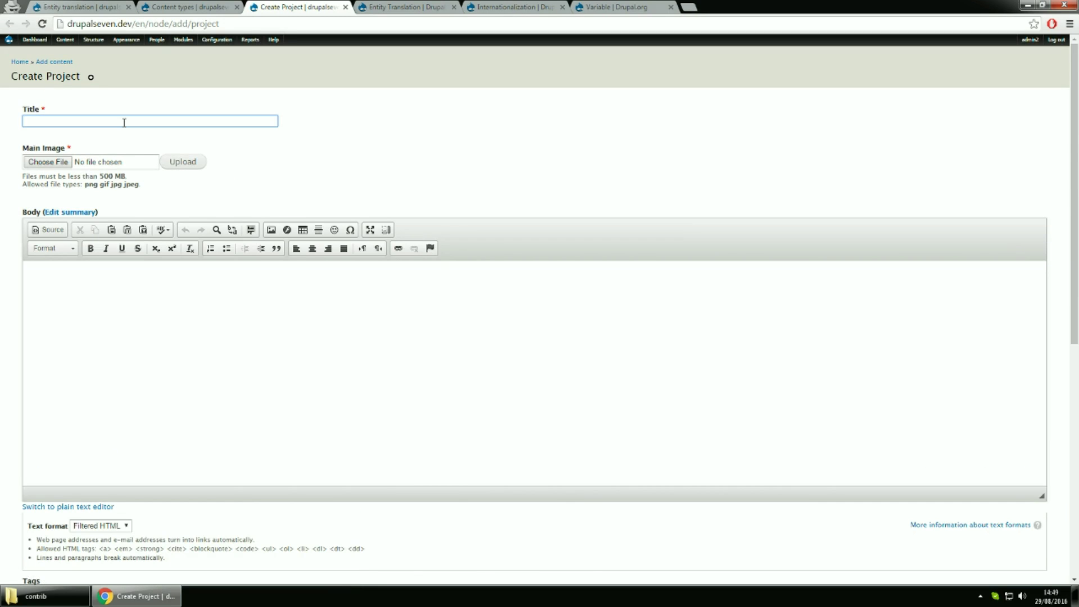
text(test endlish)
key(BackSpace)
key(BackSpace)
key(BackSpace)
key(BackSpace)
key(BackSpace)
text(glish translation)
Attach Penguins.jpg as main image, enter body 'test body english', and save the project
click(39, 163)
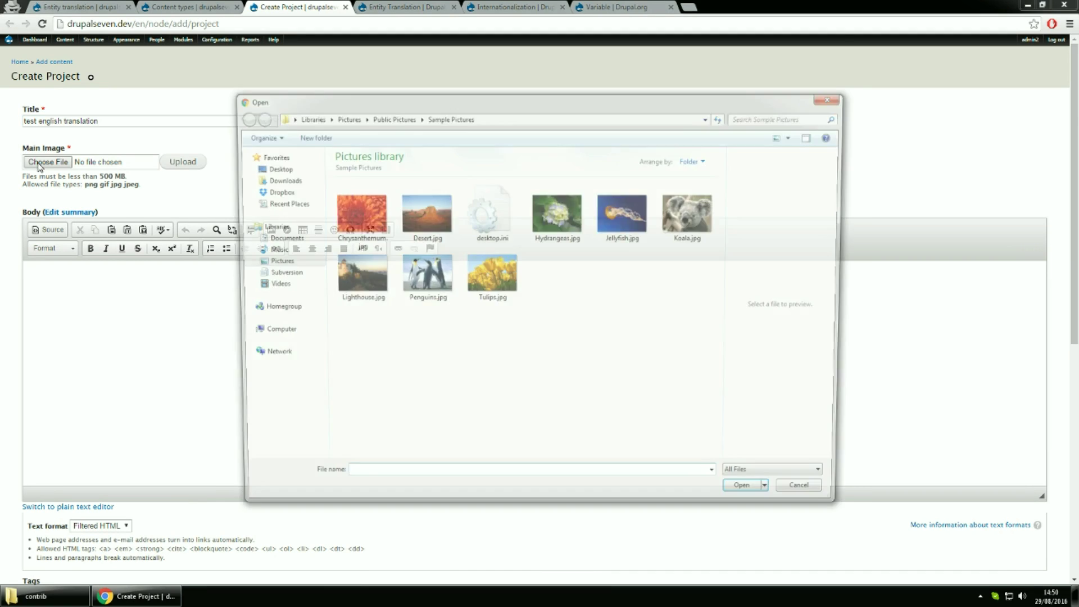
click(437, 283)
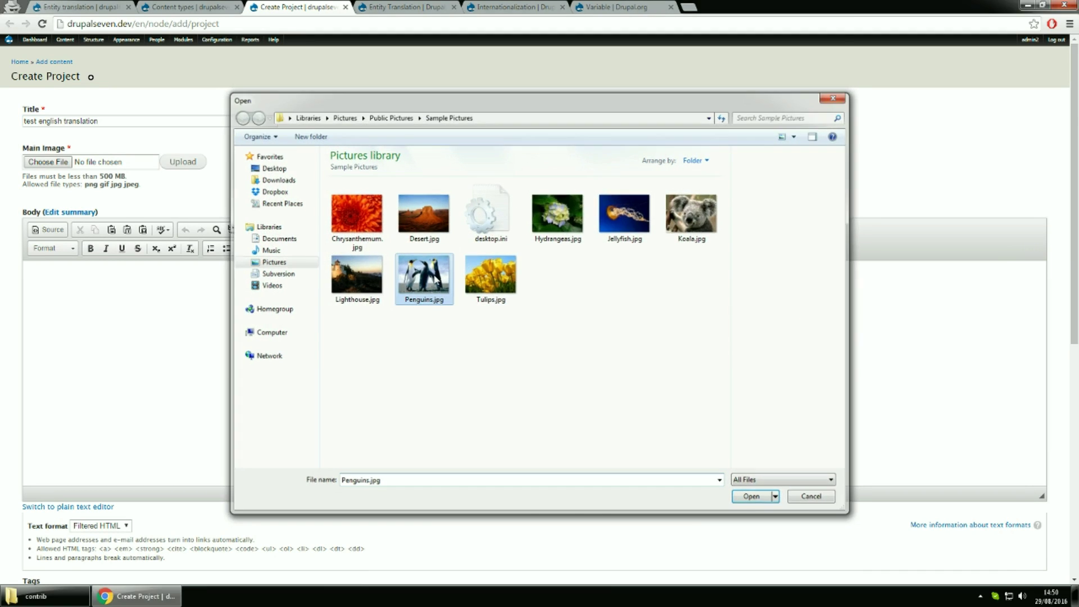
double_click(435, 279)
click(77, 378)
text(test bo)
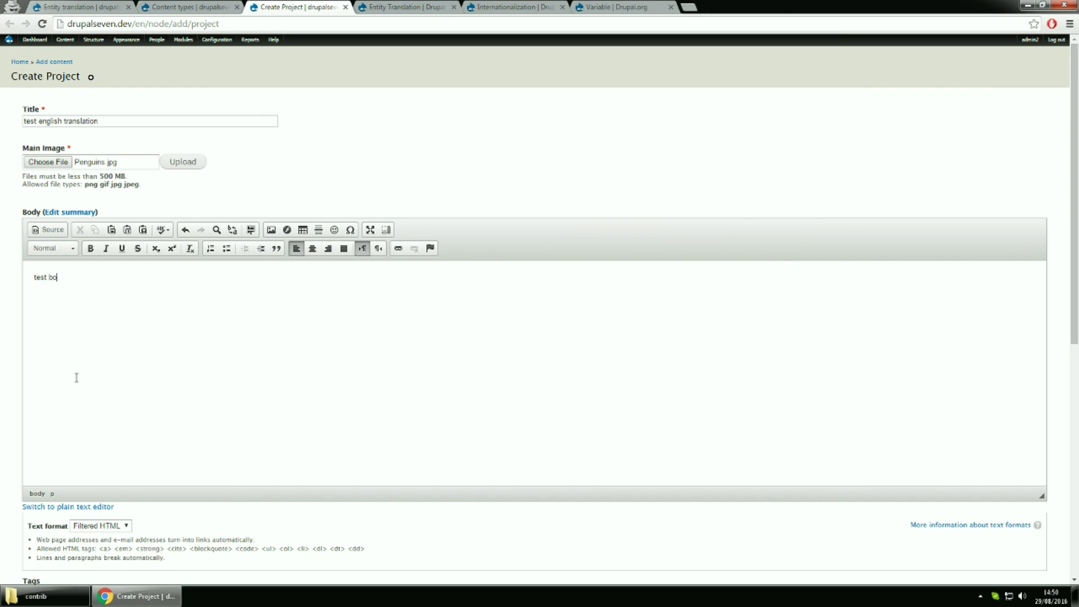
text(dy english)
scroll(76, 377, down, 4)
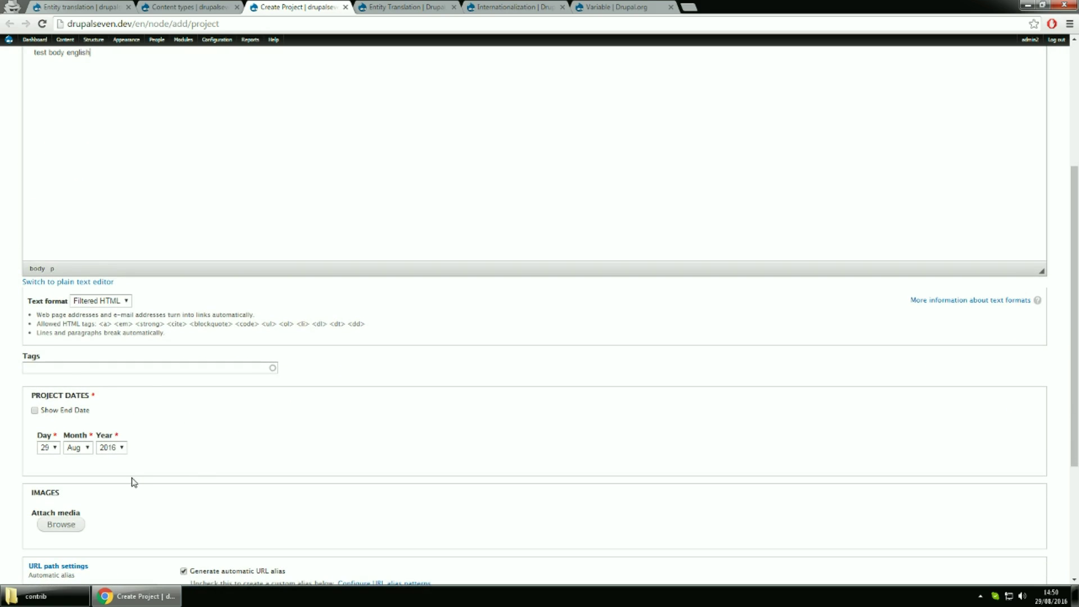
scroll(245, 484, down, 1)
scroll(233, 480, down, 3)
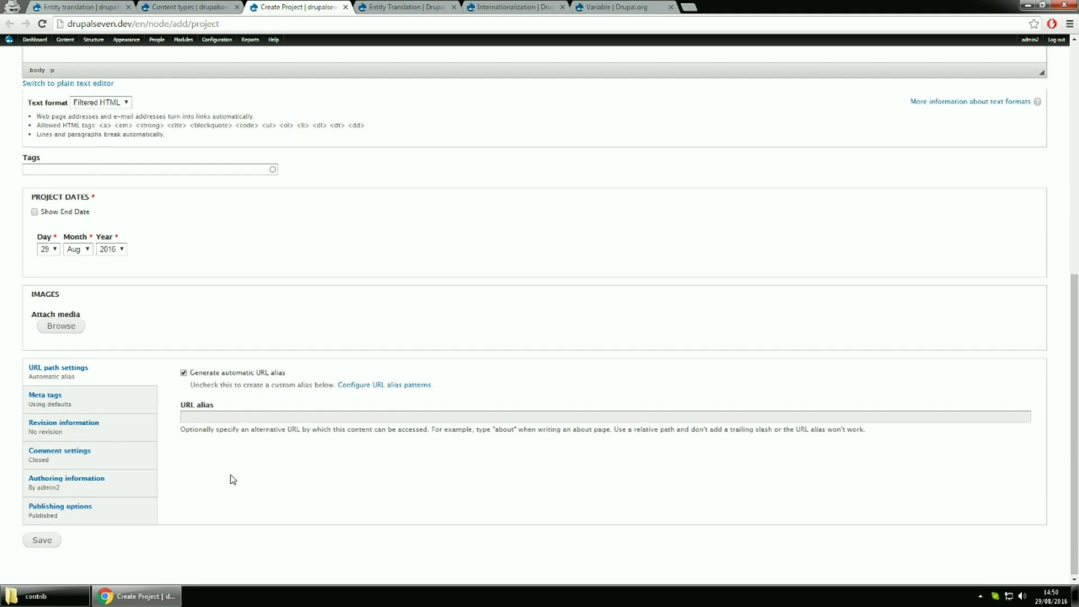
click(43, 541)
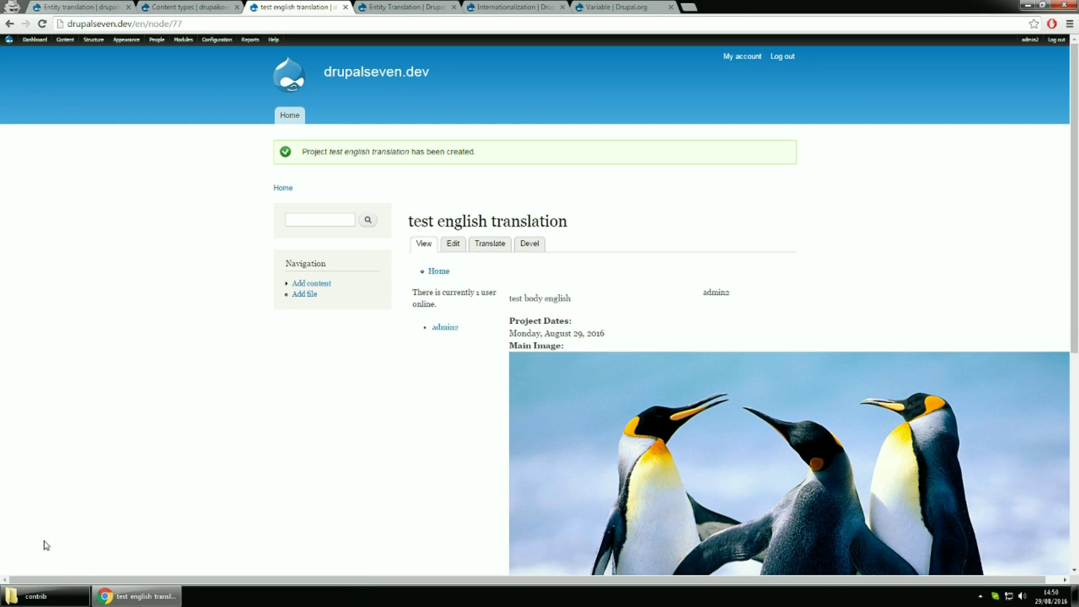
Check the project's translations overview for English and Romanian, then return to Content types
click(490, 246)
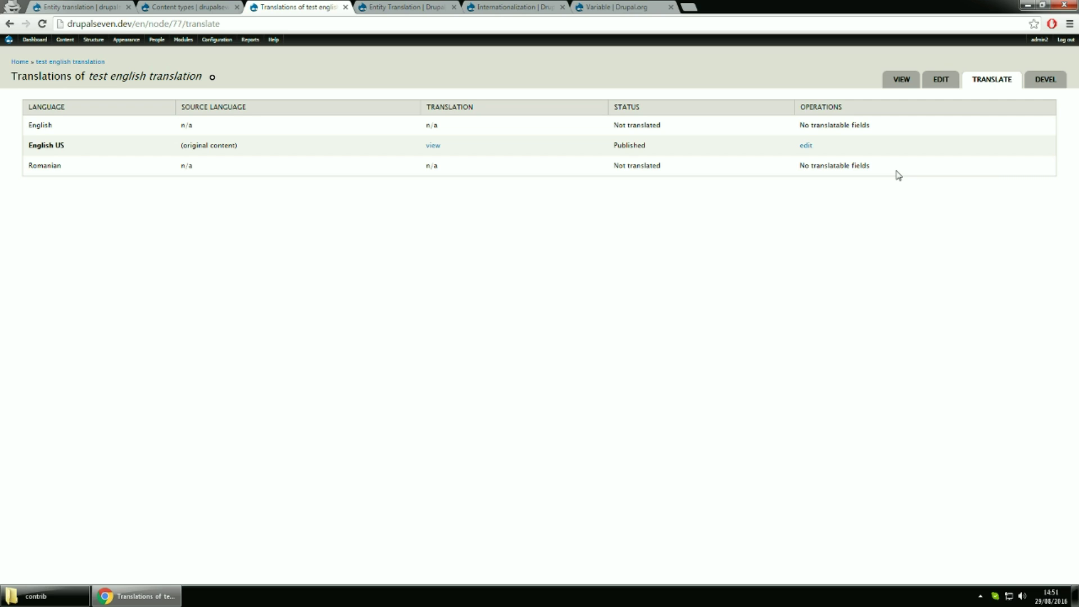
click(181, 7)
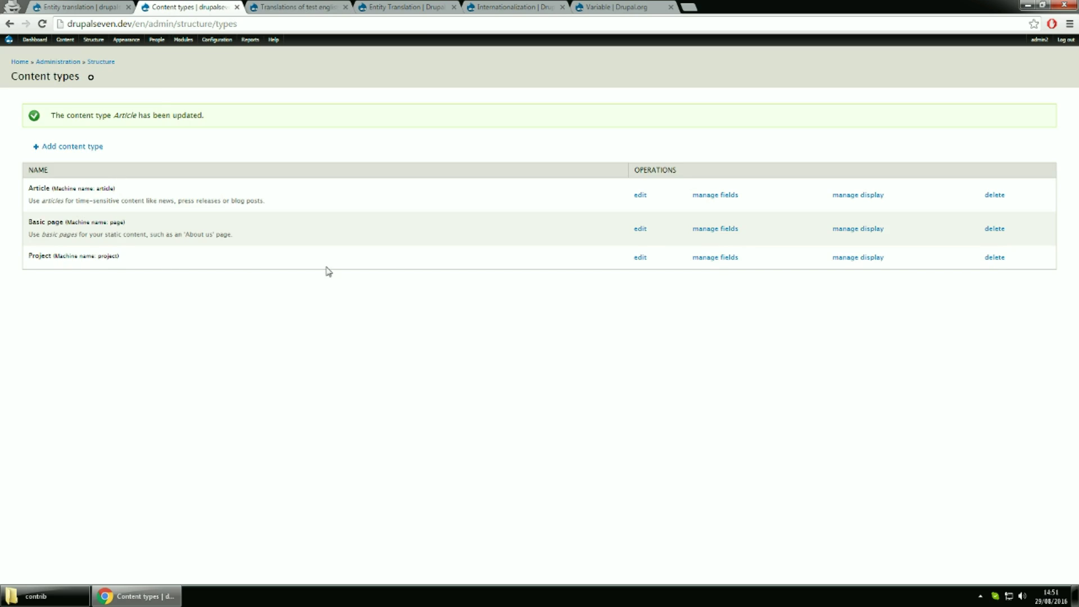
In Project's Manage fields, replace Title with a title_field field instance
click(720, 259)
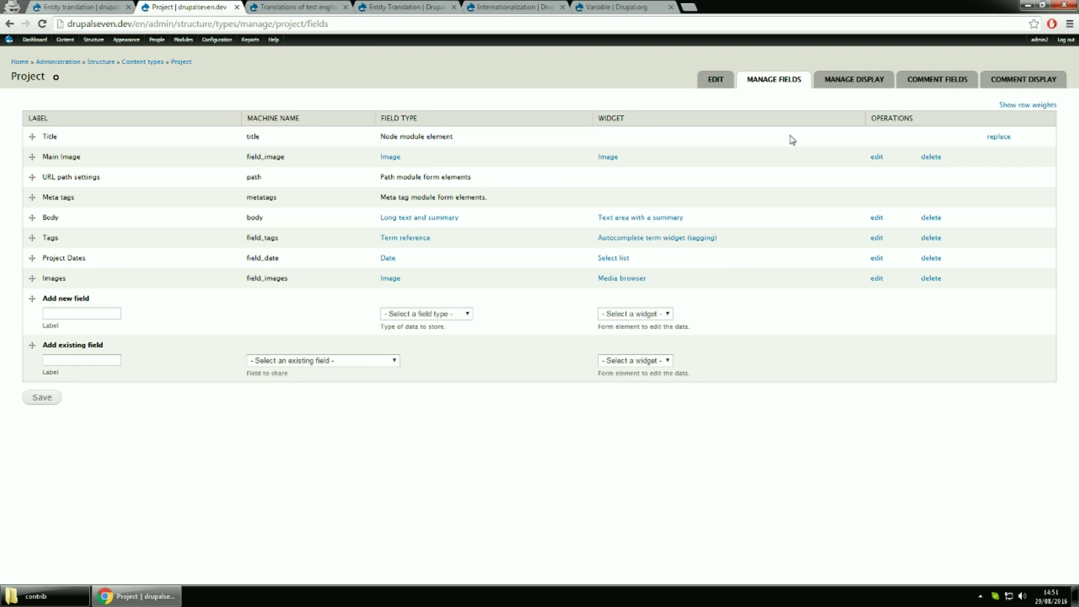
click(999, 139)
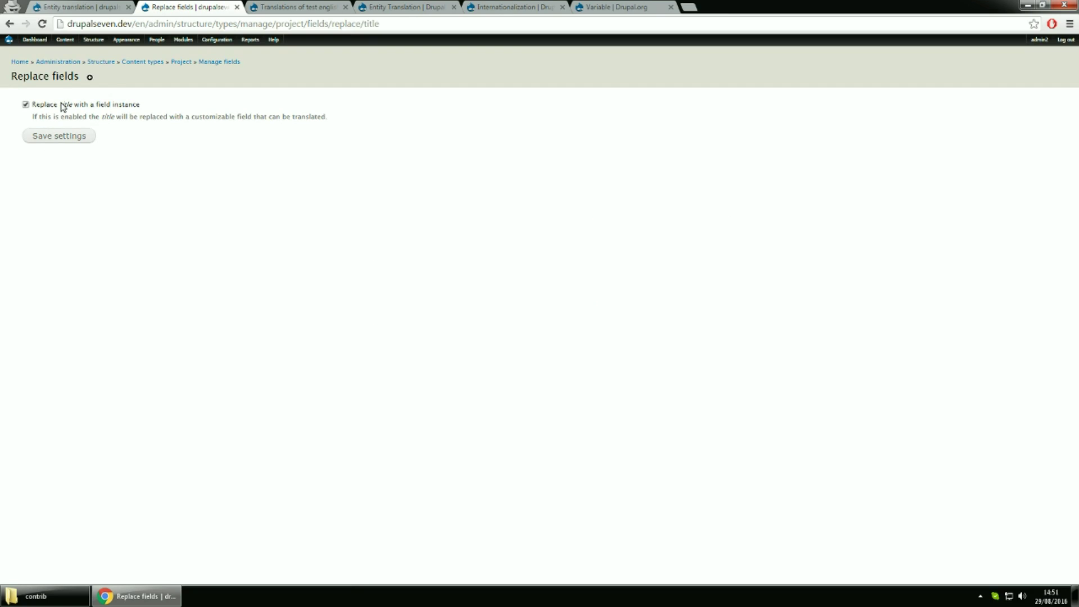
click(57, 137)
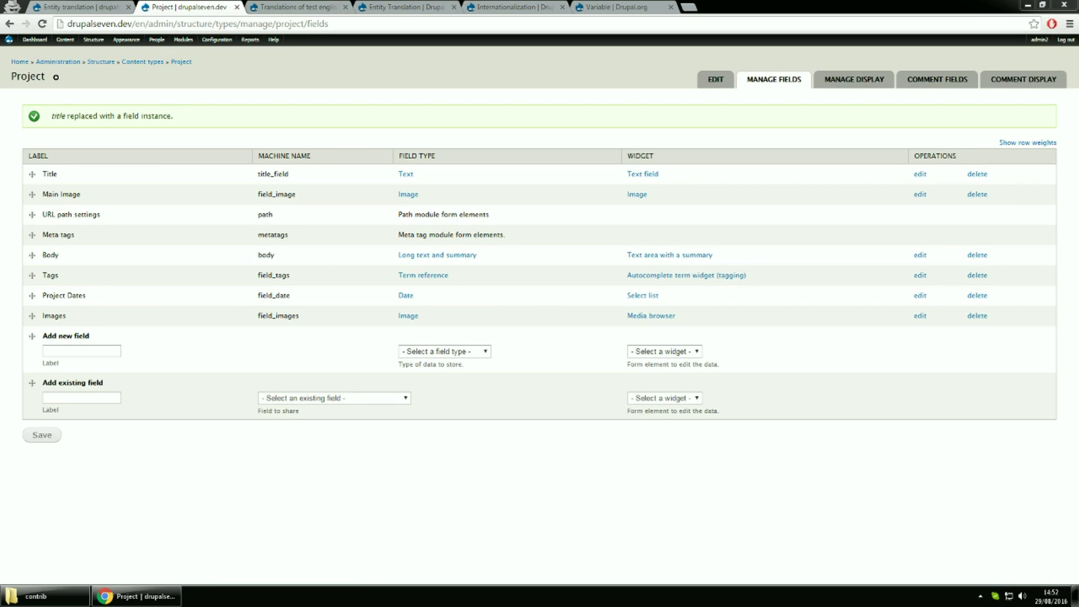
click(919, 174)
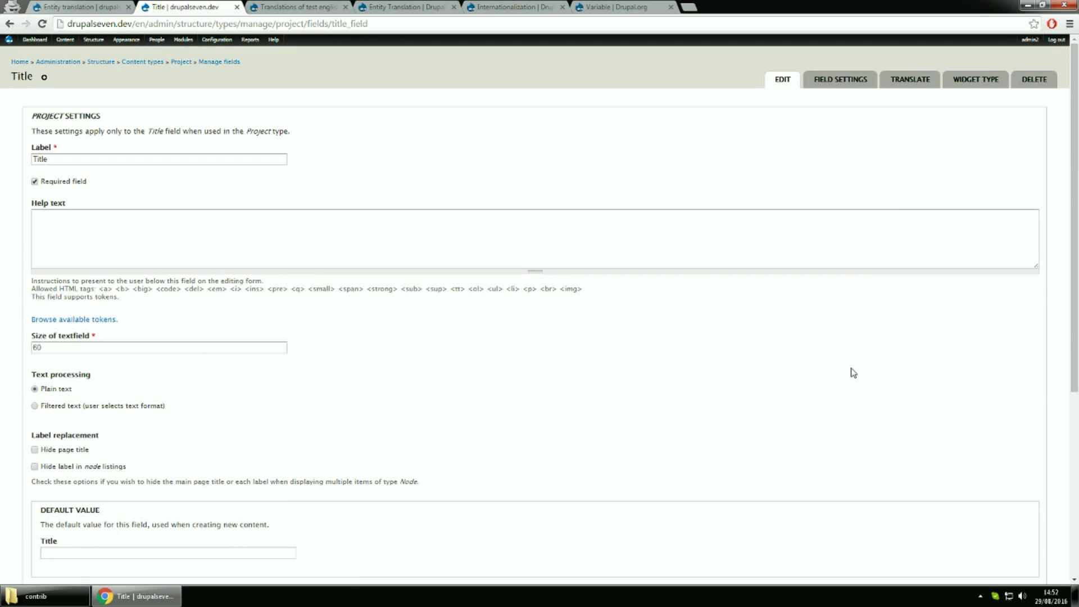
Go back from the Title field settings to Project's Manage fields list
scroll(853, 372, down, 5)
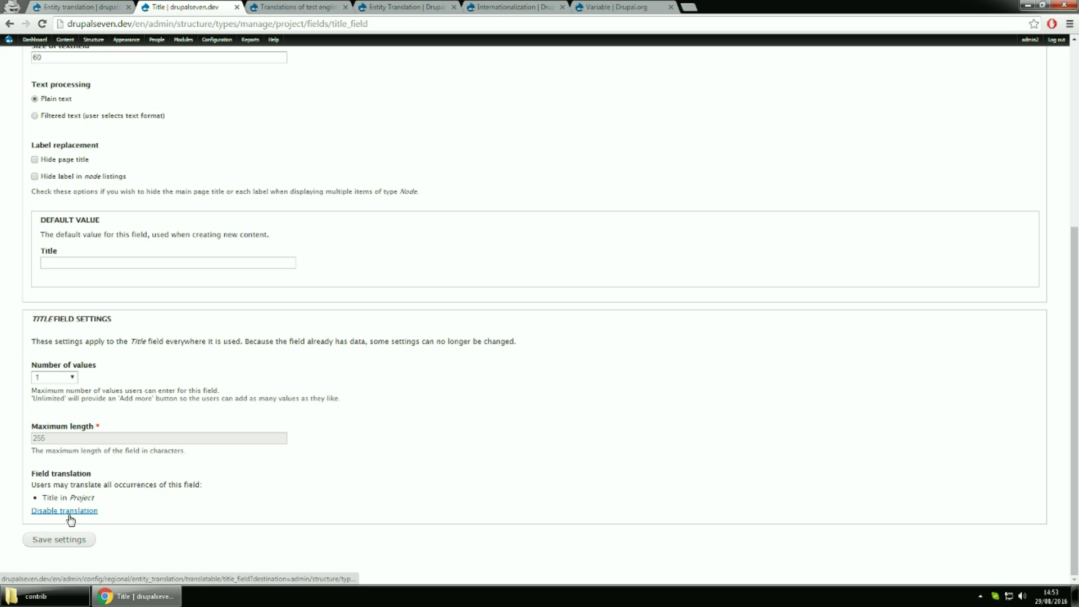
click(13, 25)
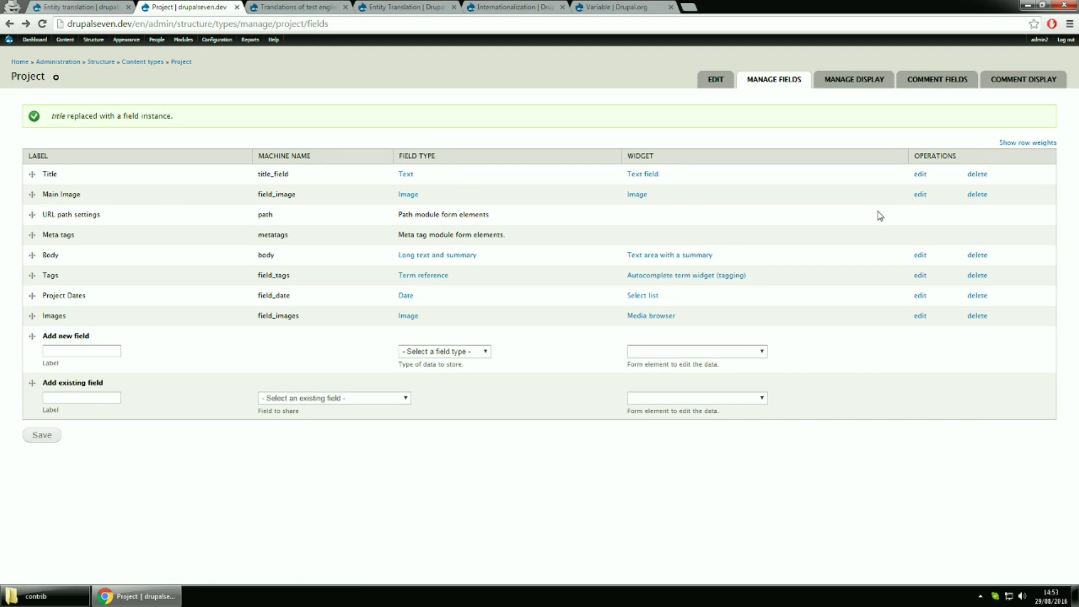
Enable and confirm translation for the Body field, then save its settings
click(921, 256)
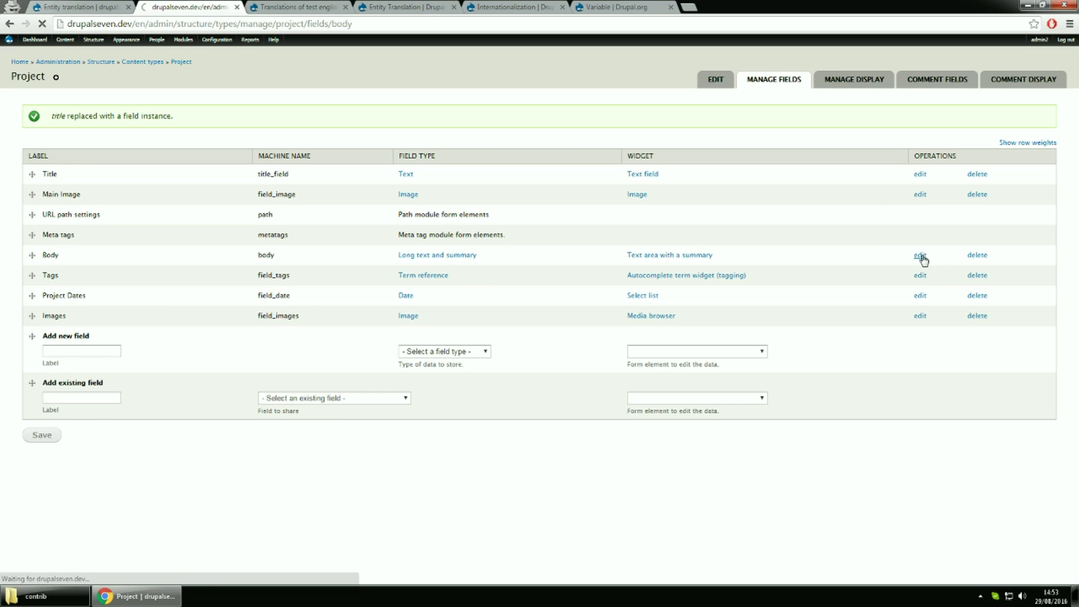
scroll(923, 255, down, 5)
scroll(923, 255, down, 5)
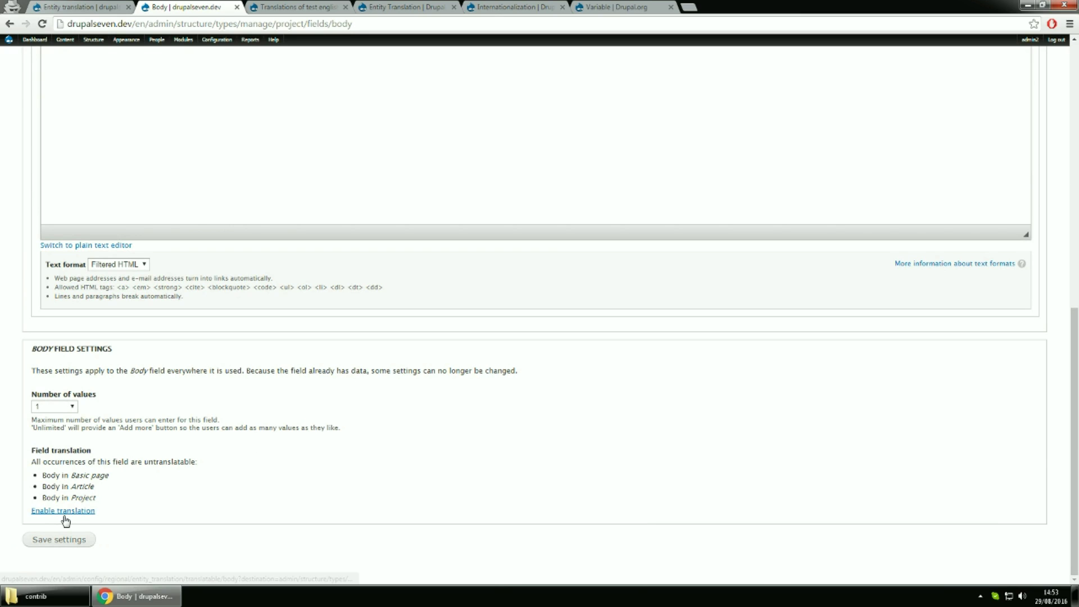
click(68, 512)
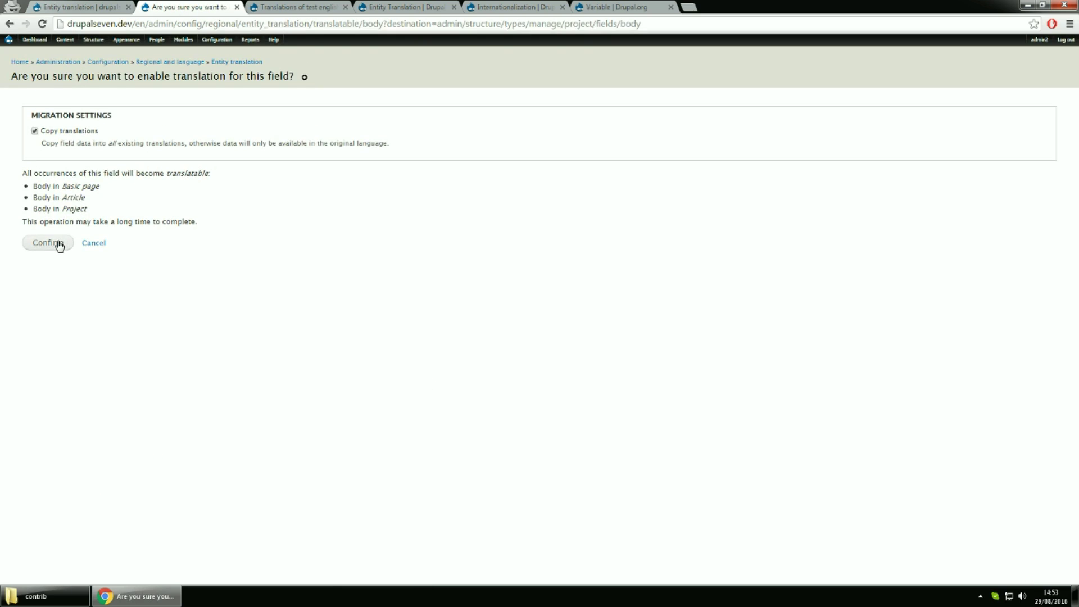
click(59, 242)
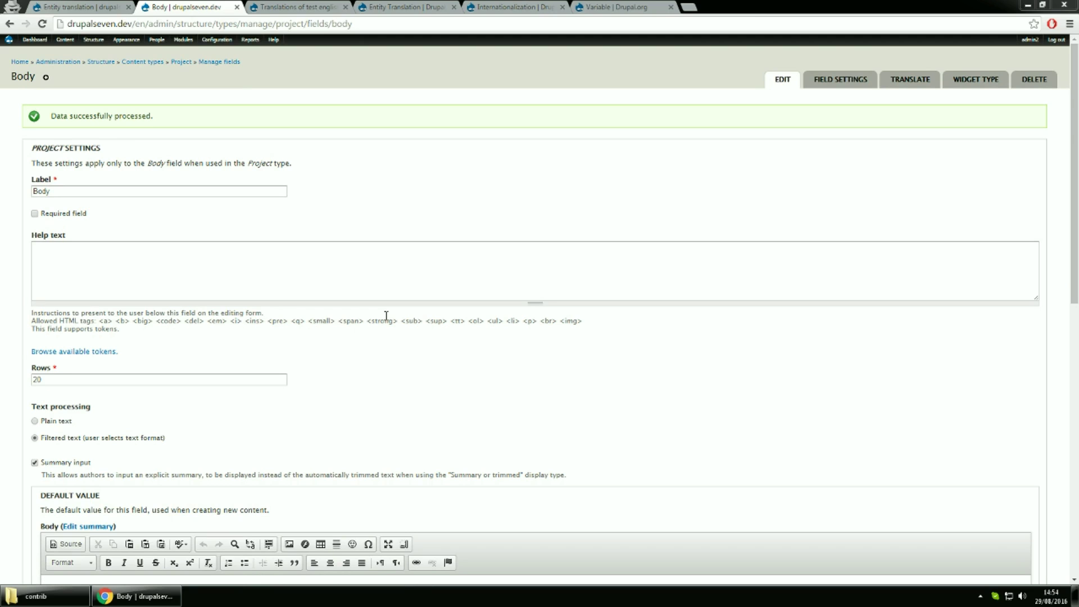
scroll(405, 340, down, 6)
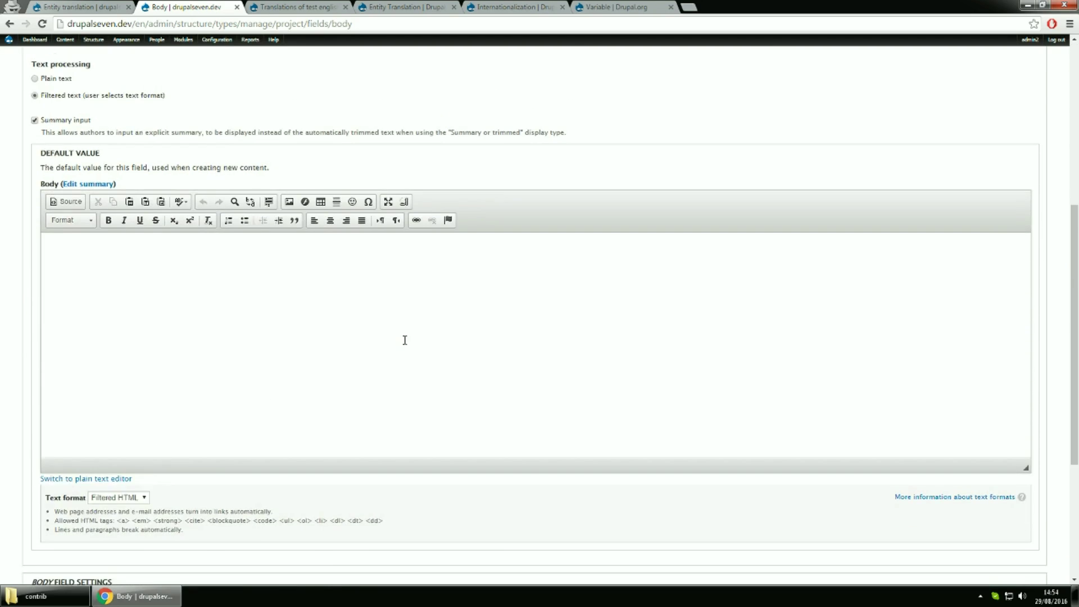
scroll(404, 340, down, 4)
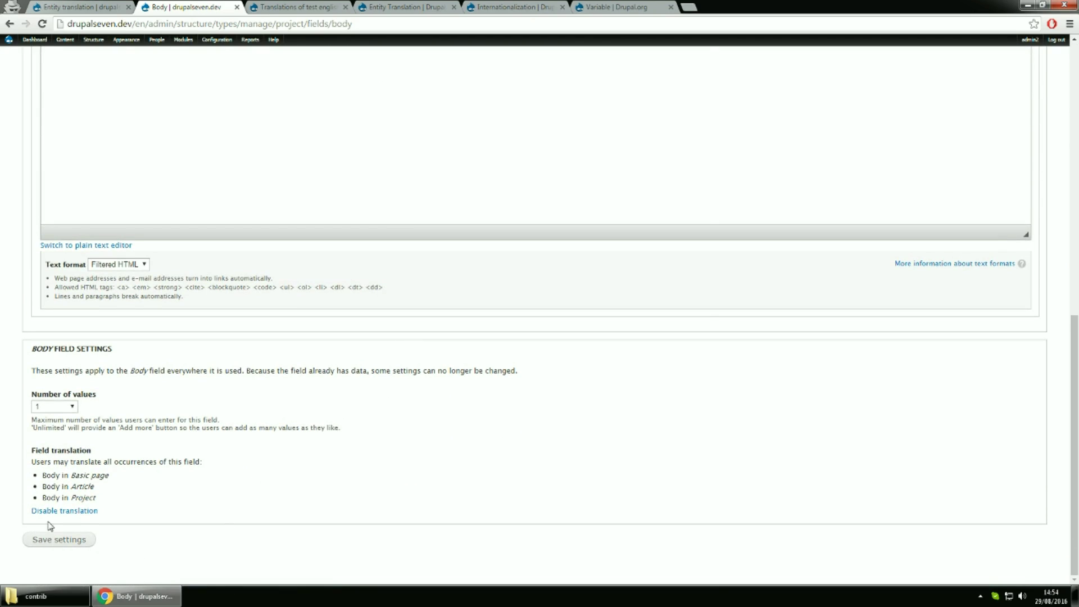
click(70, 542)
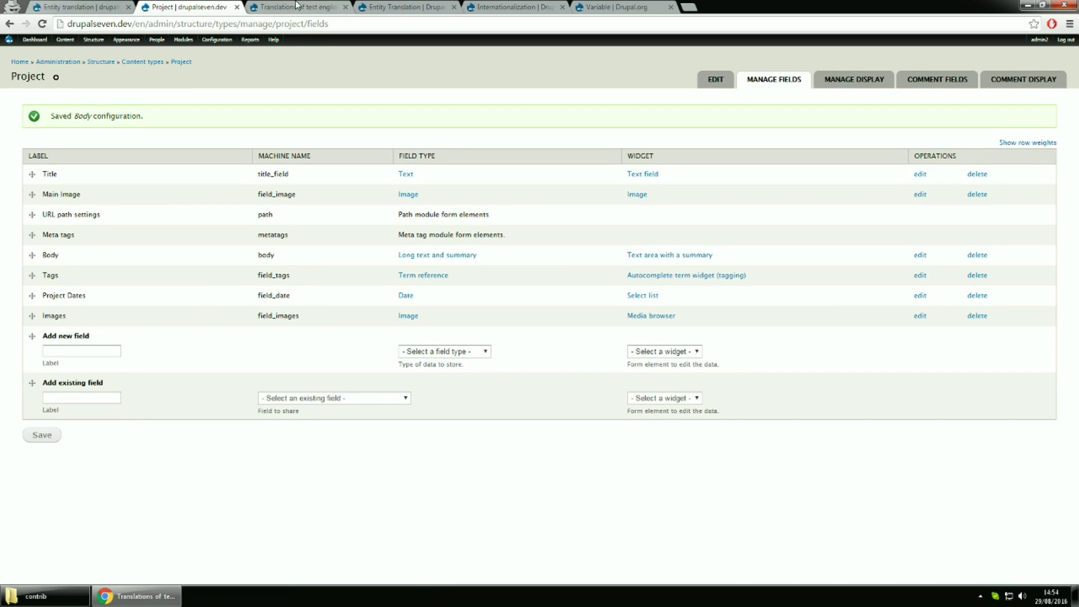
click(301, 7)
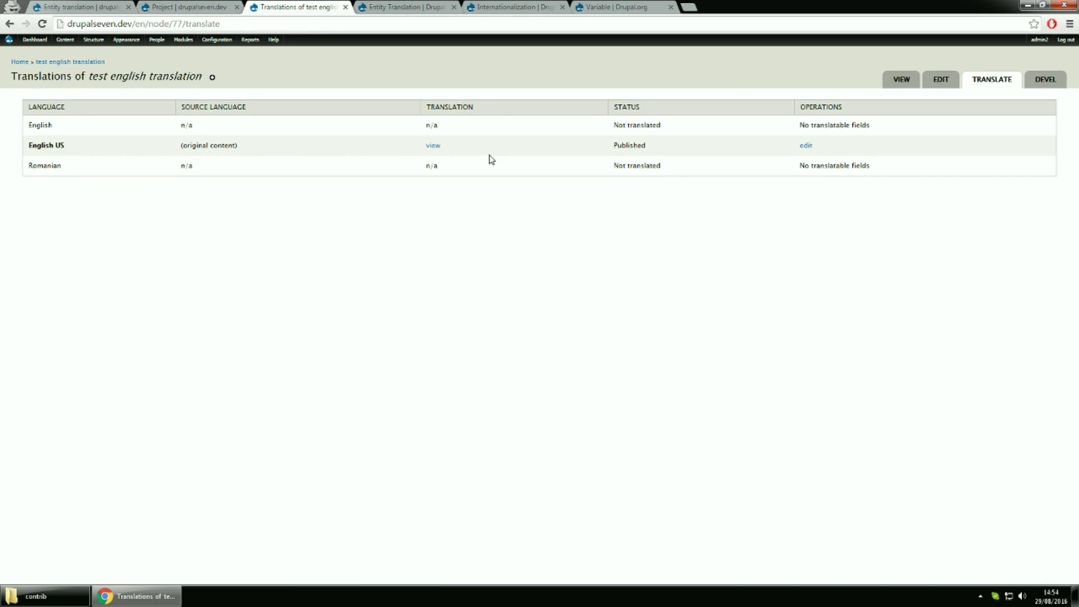
Reload the node's translations overview and add a Romanian translation
click(473, 22)
key(Return)
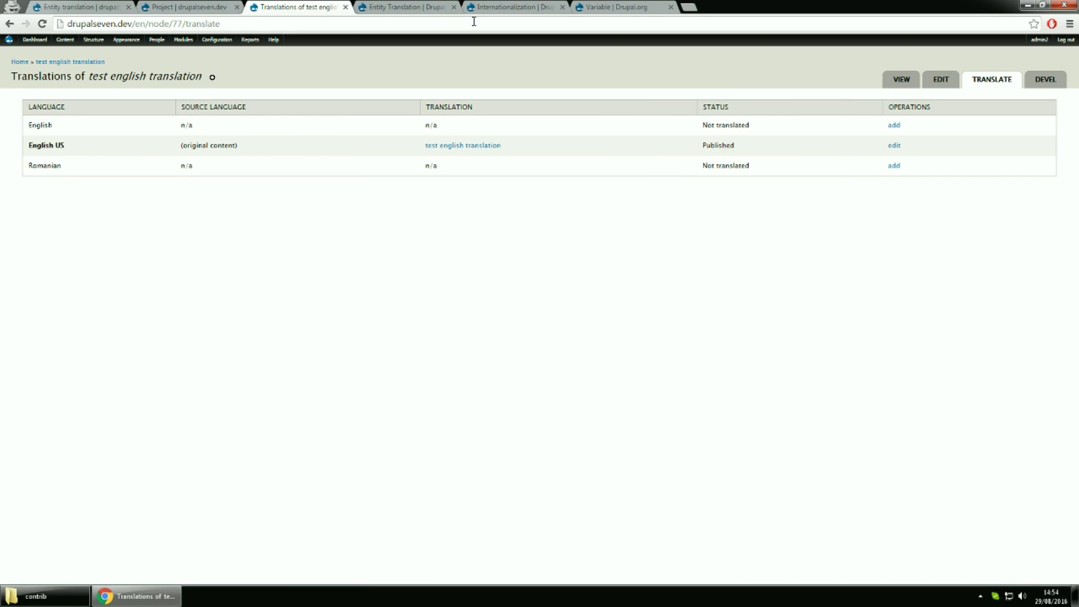
click(894, 166)
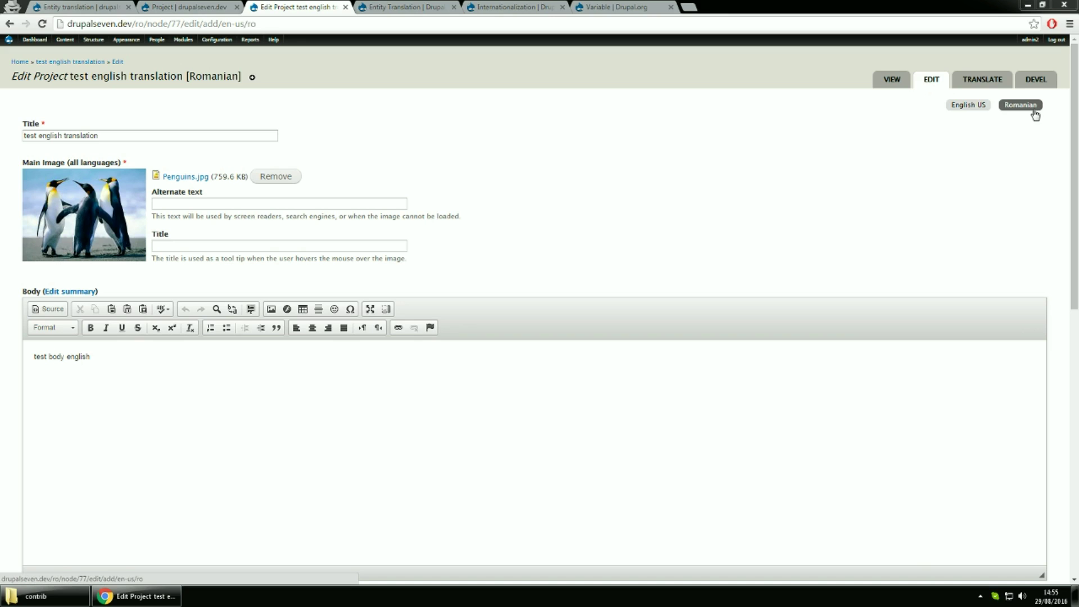
Change title to 'test romanian translation' and body to 'test body romanian', then save
double_click(46, 136)
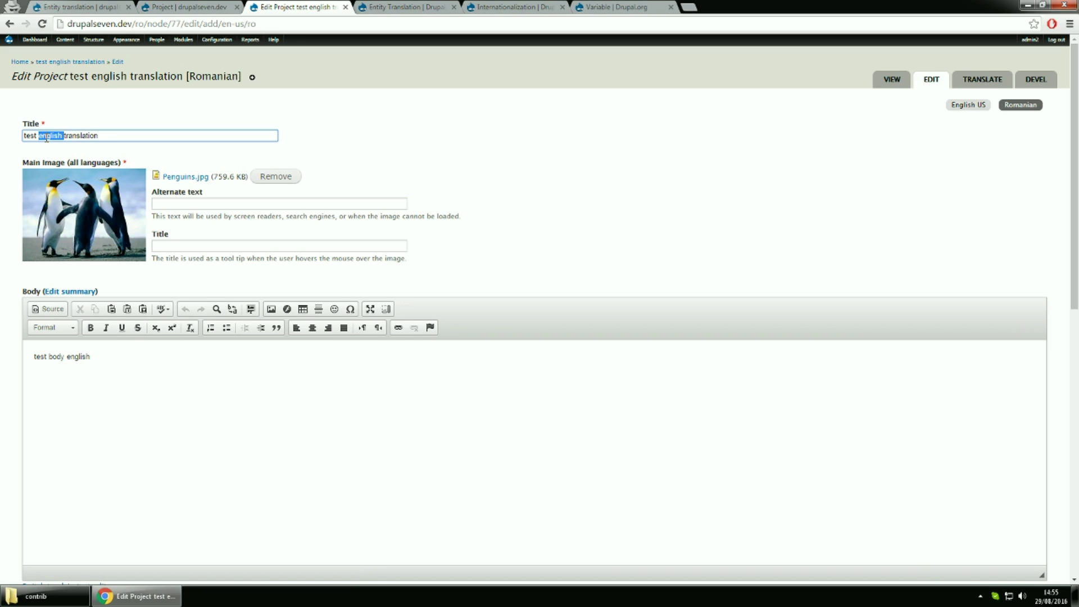
text(romanian)
double_click(77, 357)
text(roma)
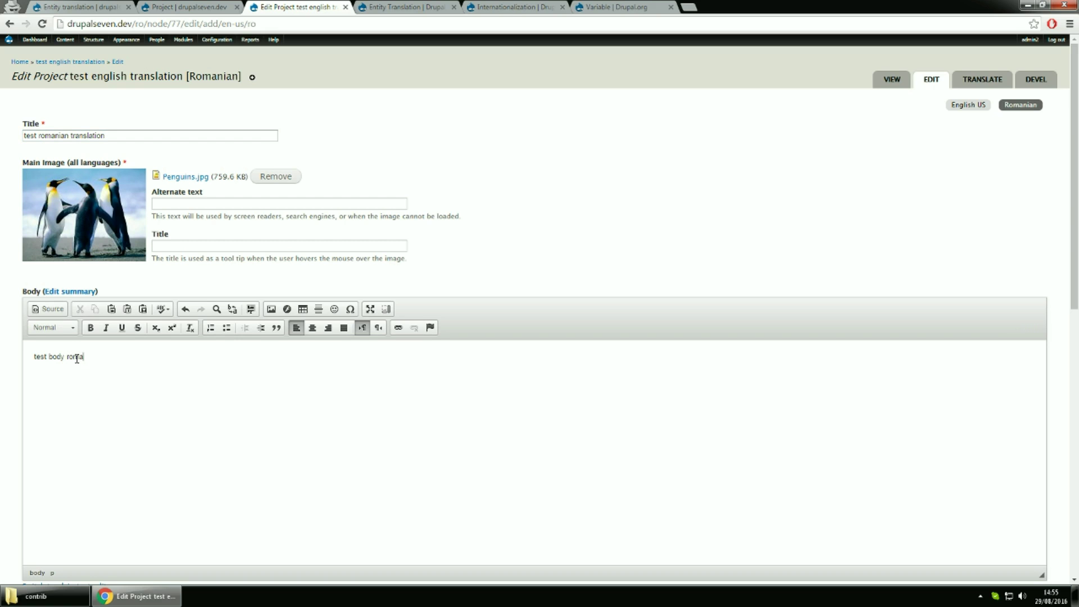
scroll(254, 402, down, 7)
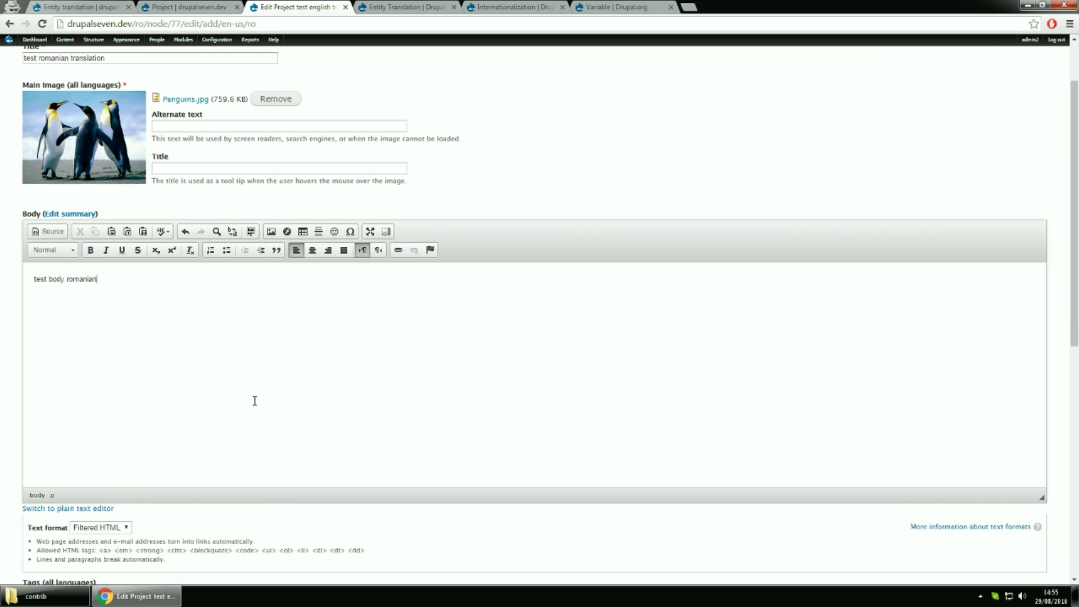
scroll(256, 405, down, 3)
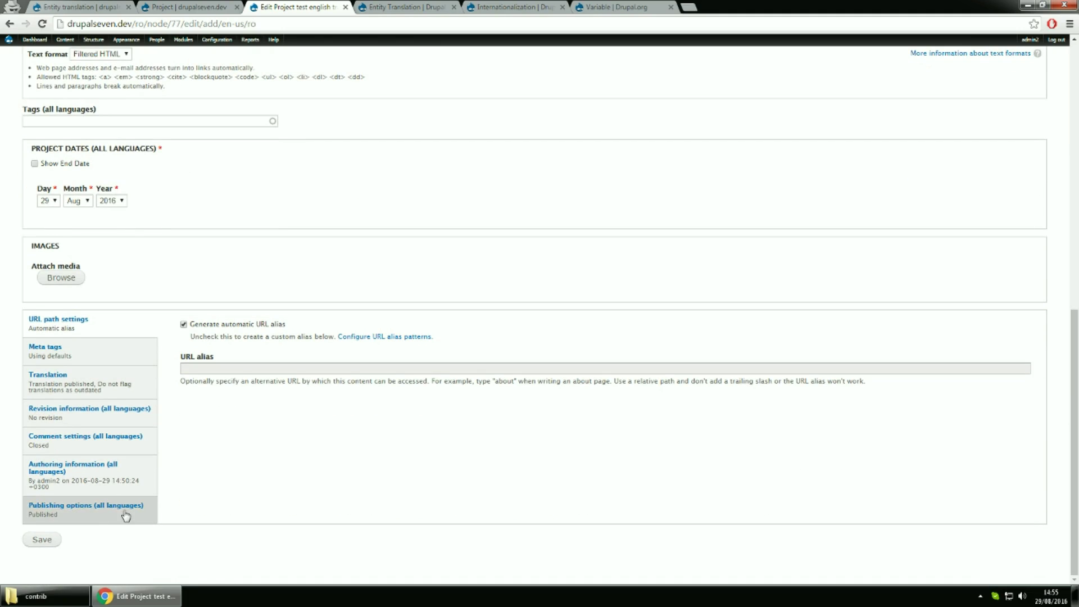
click(60, 542)
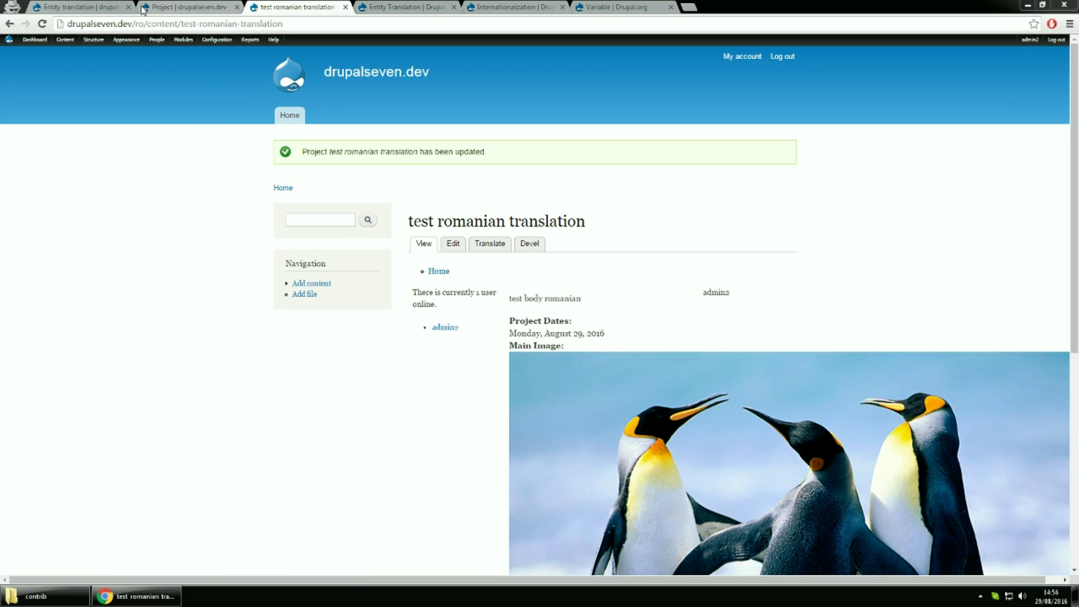
Open the Blocks administration page in a new tab
mouse_move(94, 40)
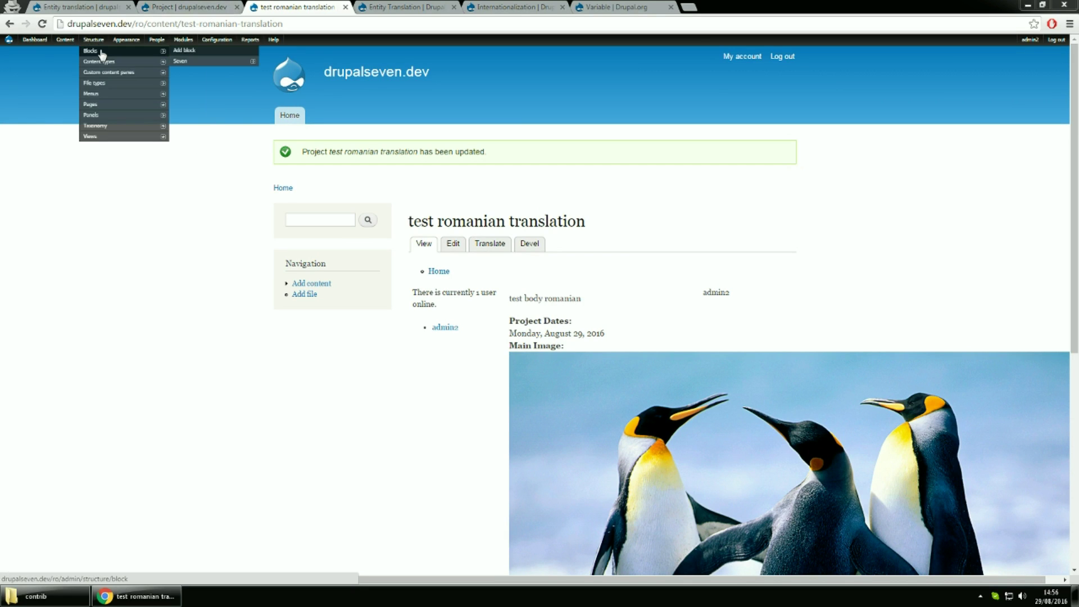
middle_click(169, 51)
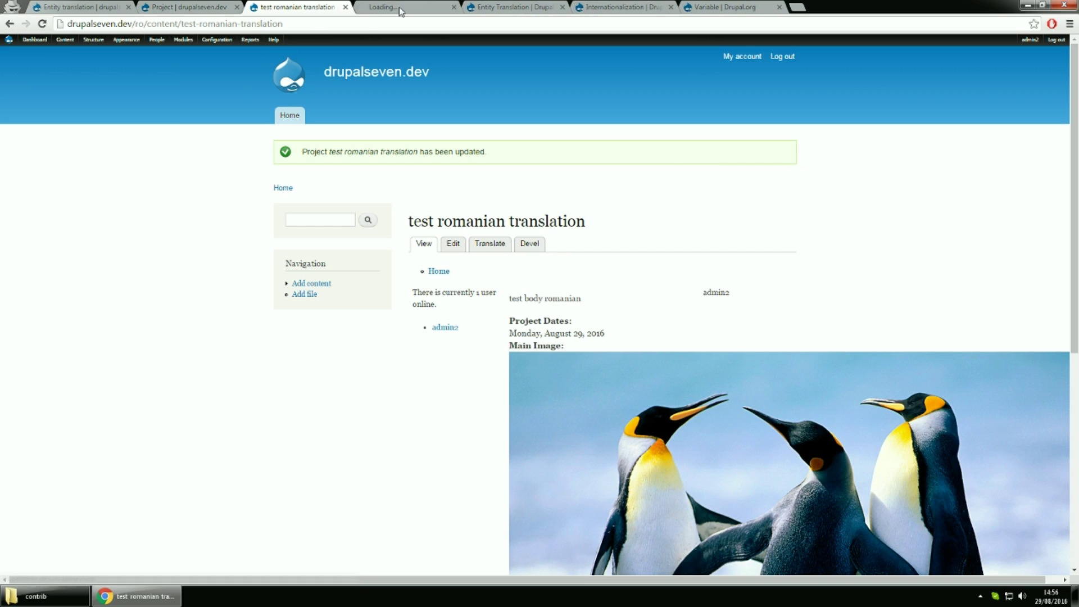
click(403, 7)
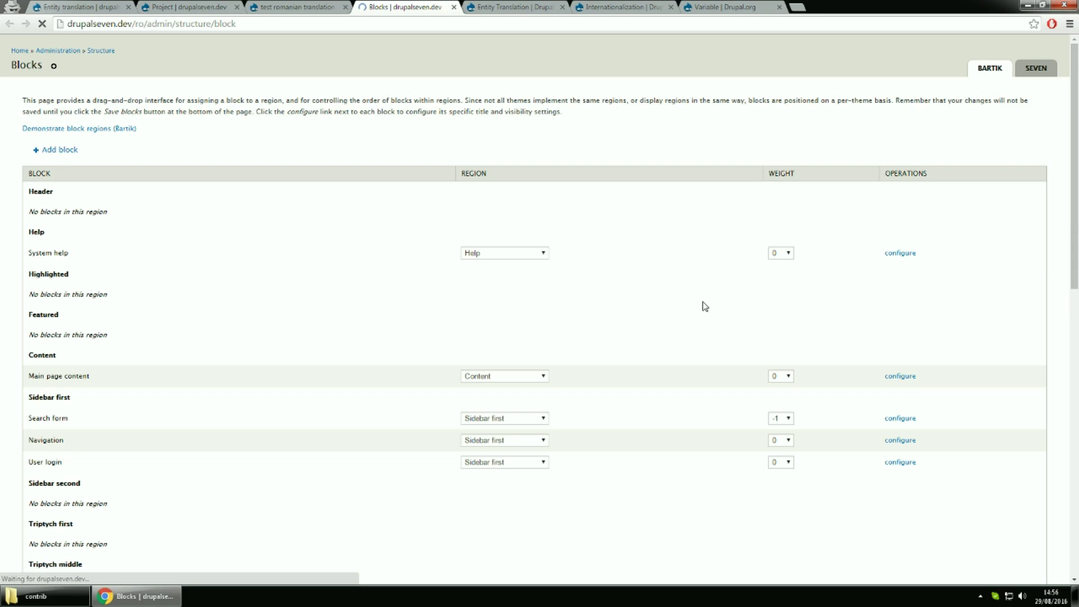
scroll(704, 306, down, 4)
scroll(705, 306, down, 8)
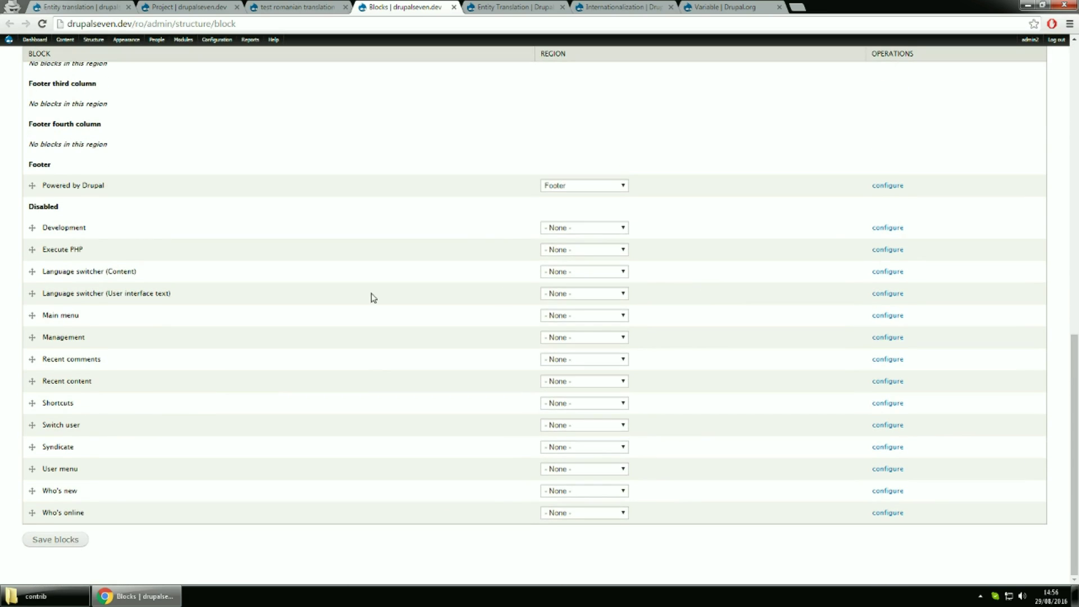
Assign the Language switcher (Content) block to the Sidebar first region
click(554, 272)
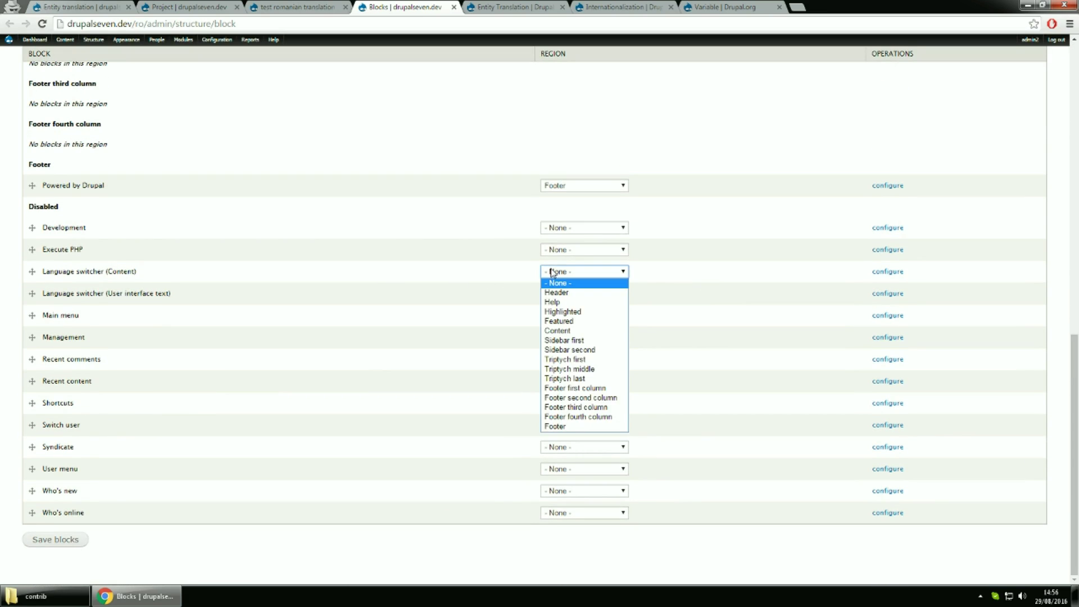
click(407, 159)
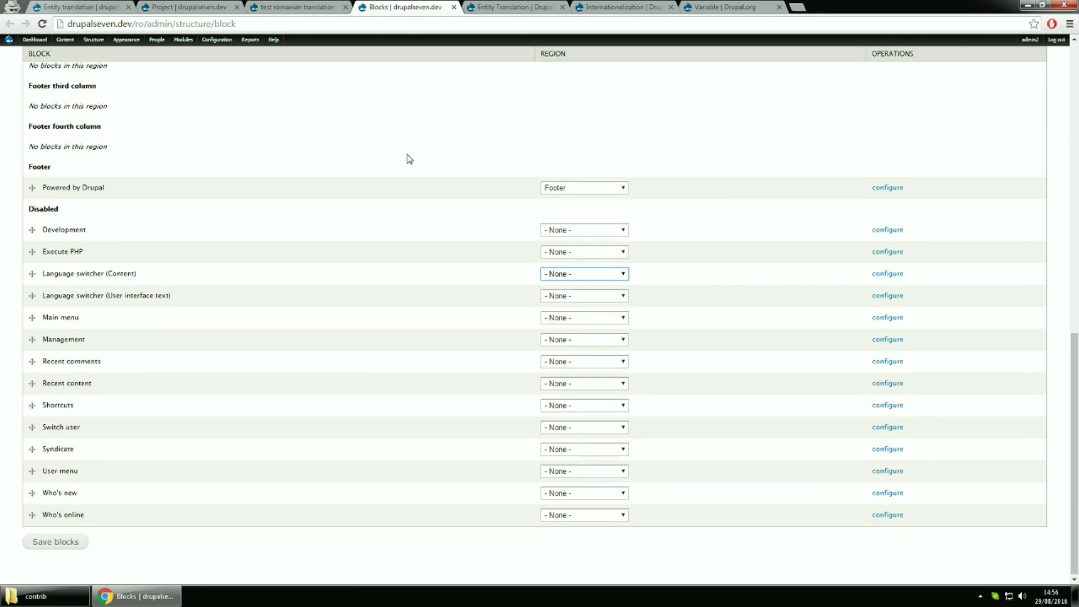
scroll(408, 159, up, 11)
scroll(393, 180, up, 3)
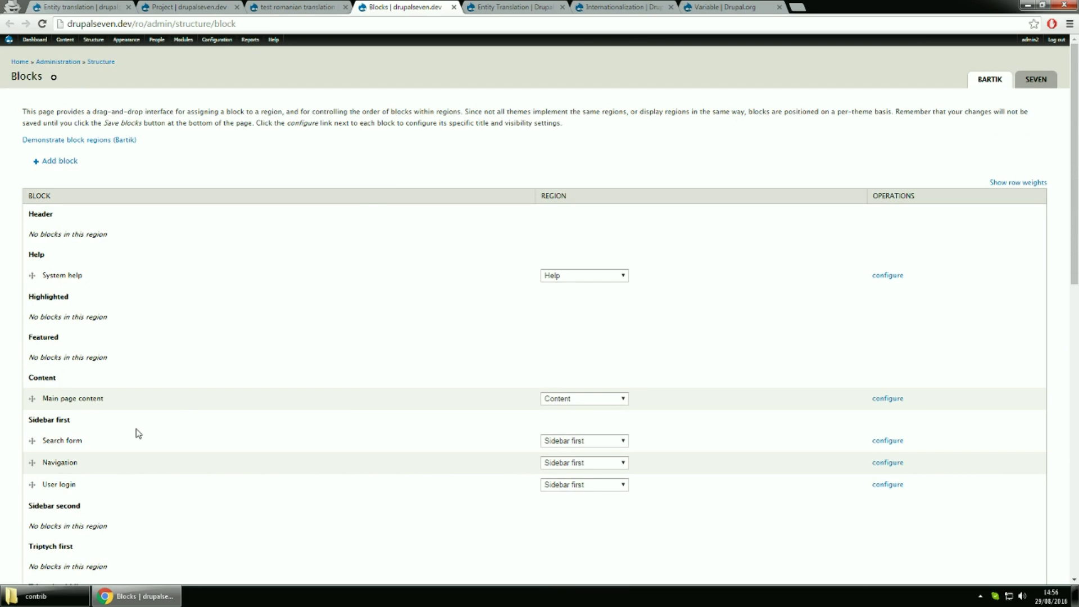
scroll(198, 431, down, 9)
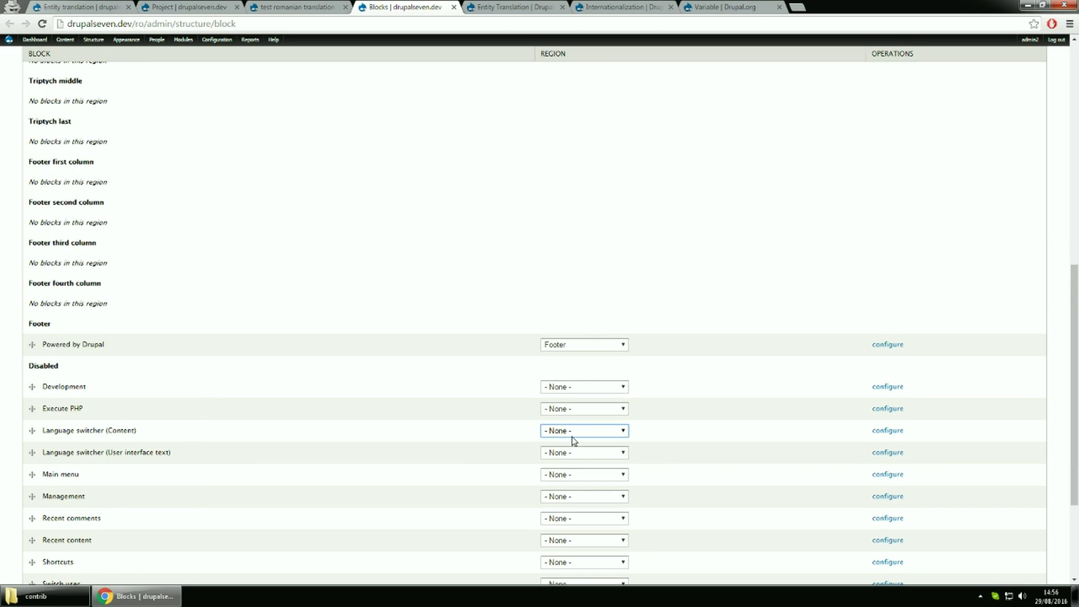
click(565, 432)
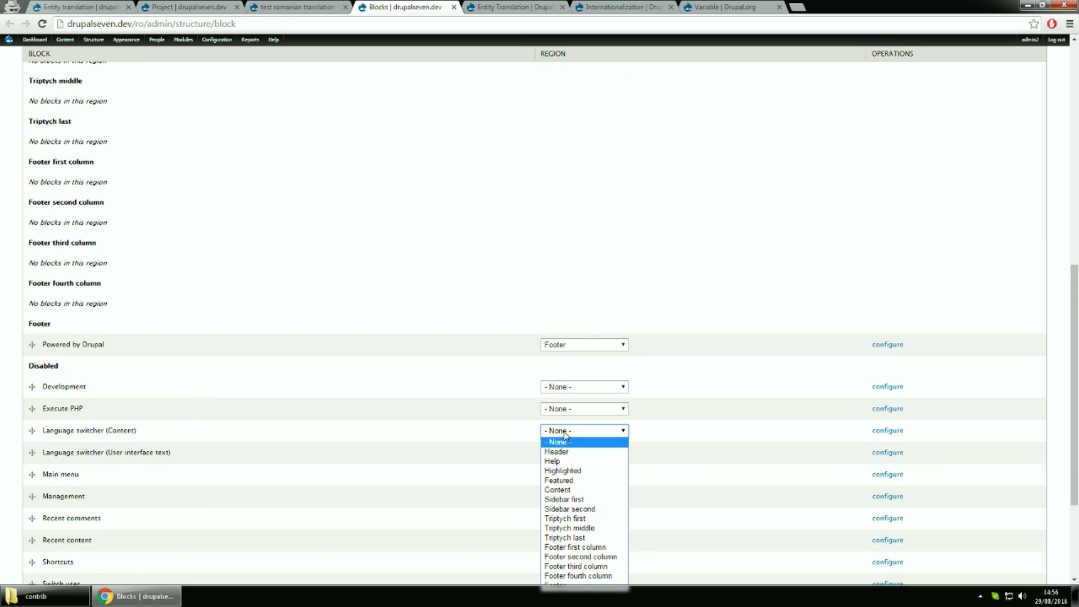
click(592, 494)
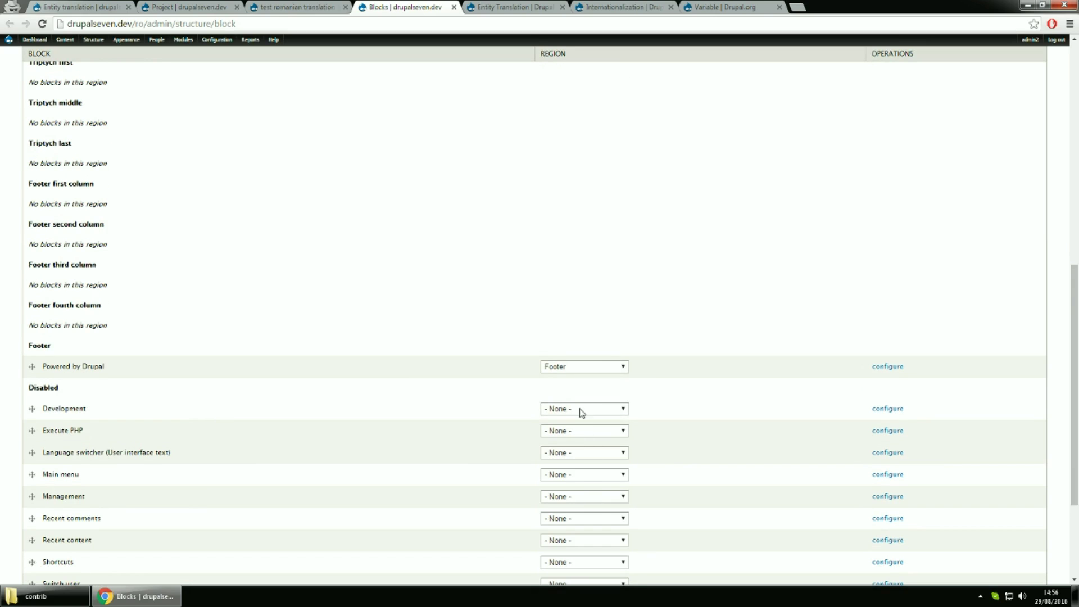
scroll(425, 241, up, 4)
scroll(424, 241, up, 2)
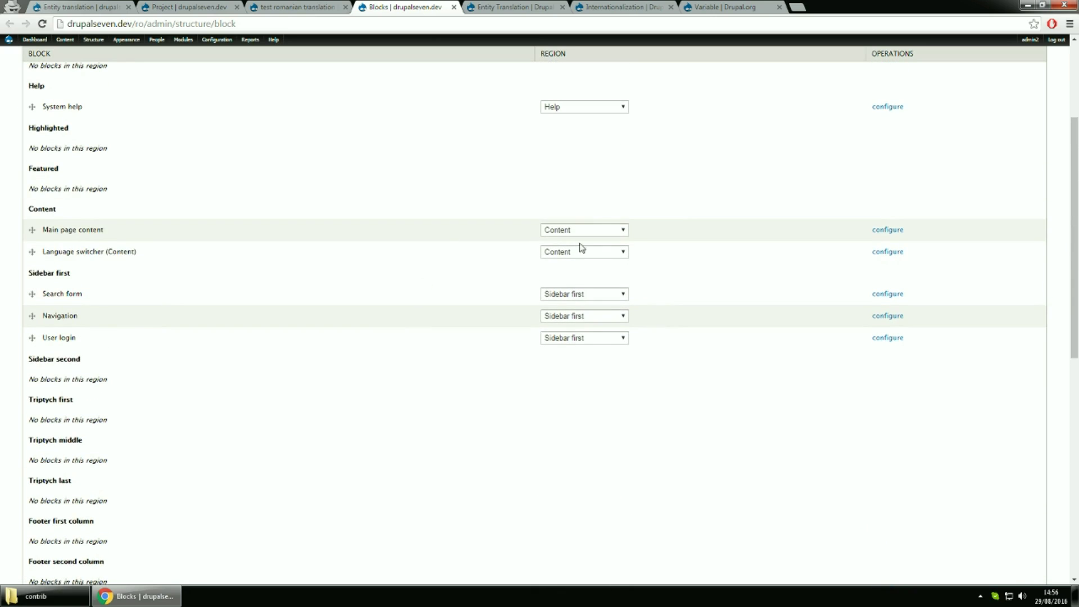
click(601, 253)
click(585, 321)
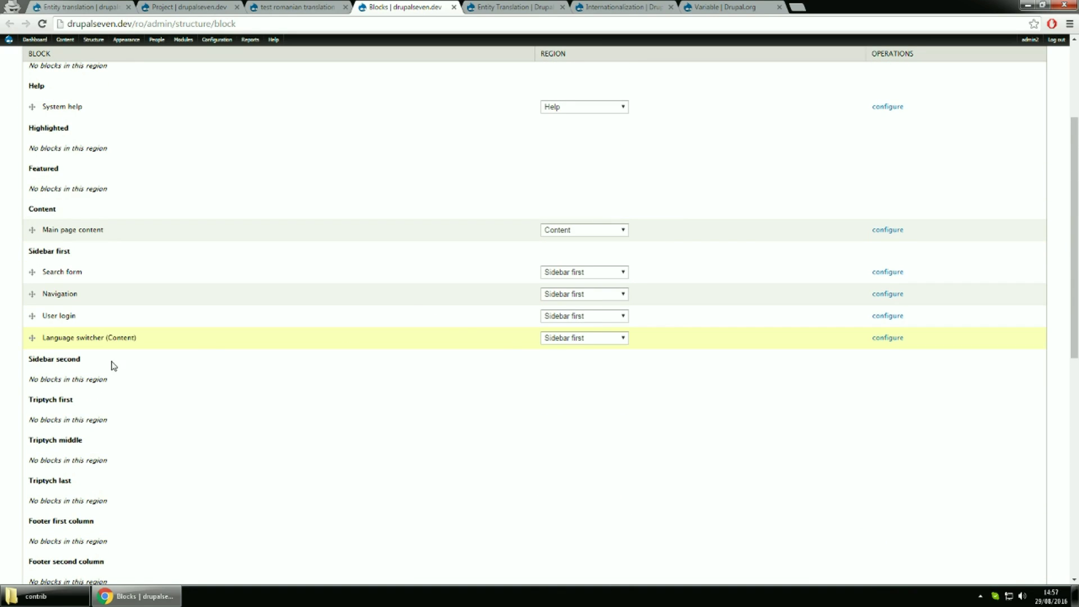
Move Language switcher (Content) above Search form in Sidebar first, save blocks, and return to the project
drag(32, 337, 32, 272)
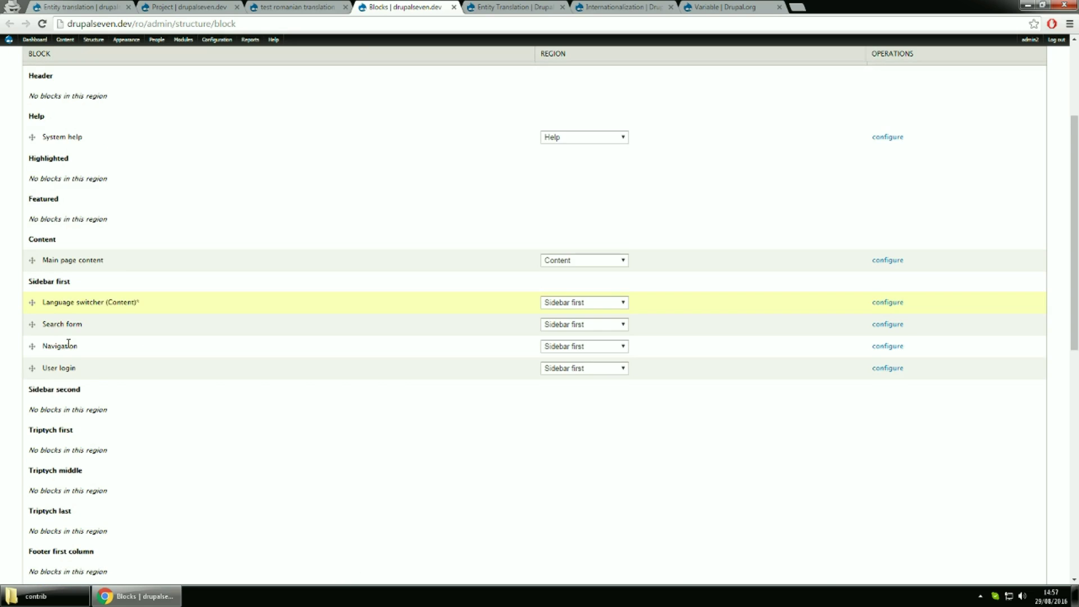
scroll(352, 454, down, 9)
click(63, 541)
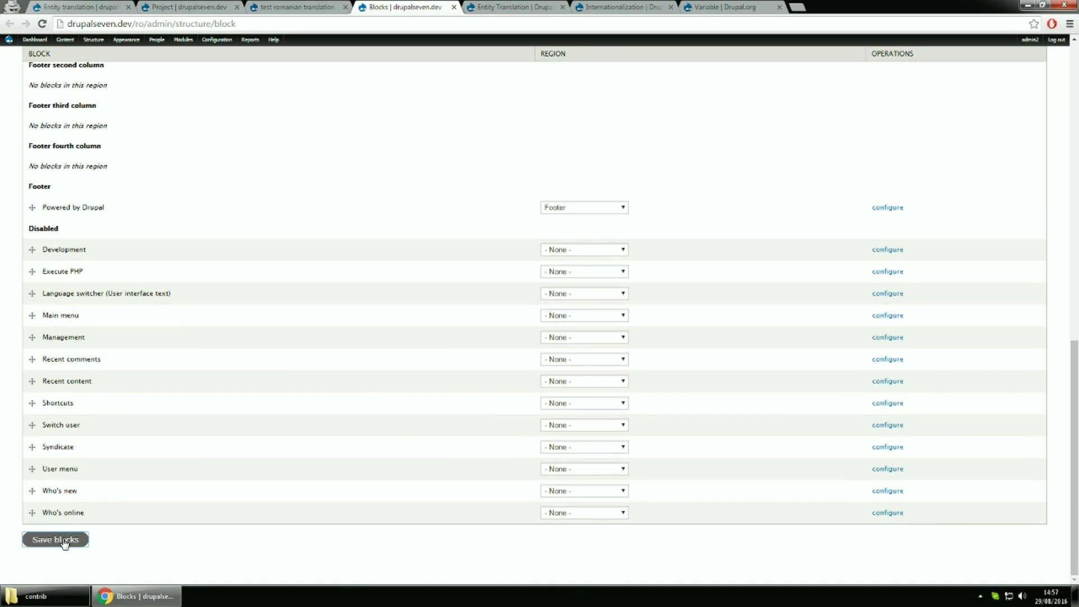
click(289, 5)
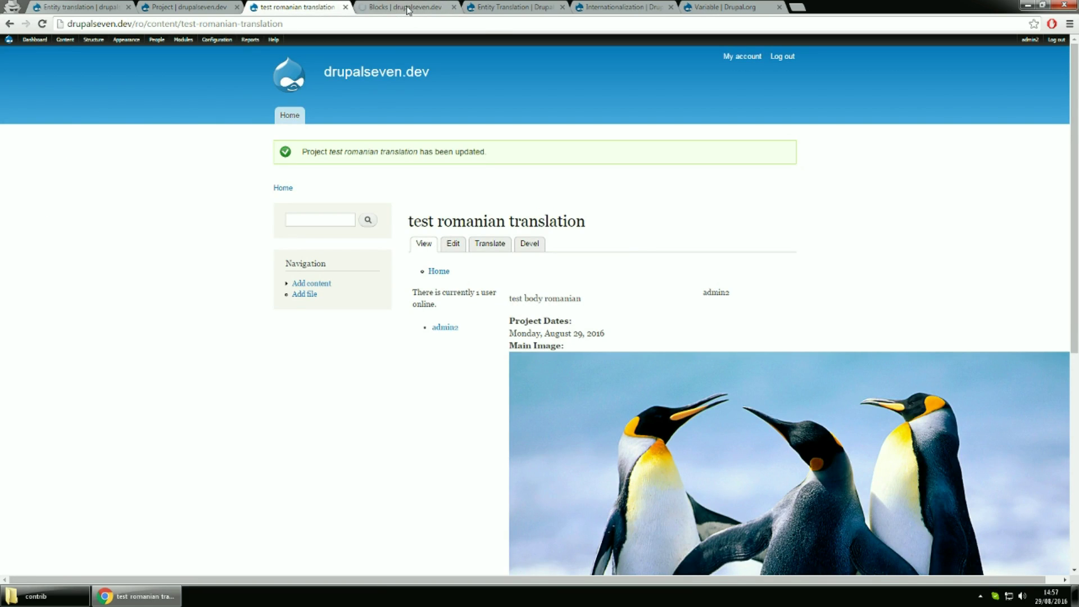
Reload the Romanian project page, view its English US version, then switch back to Română
click(418, 21)
key(Return)
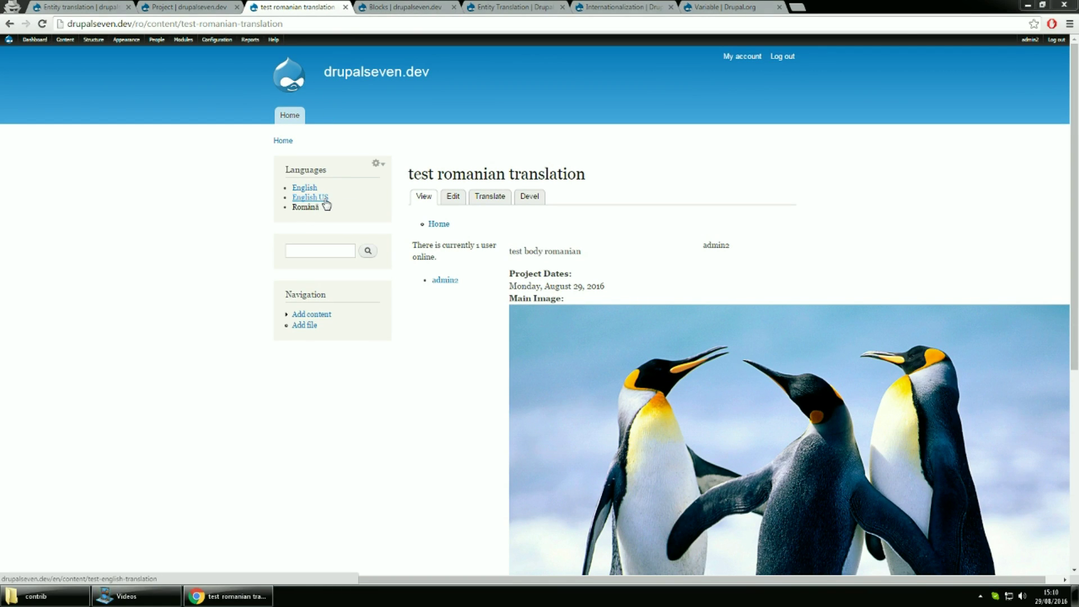
click(325, 201)
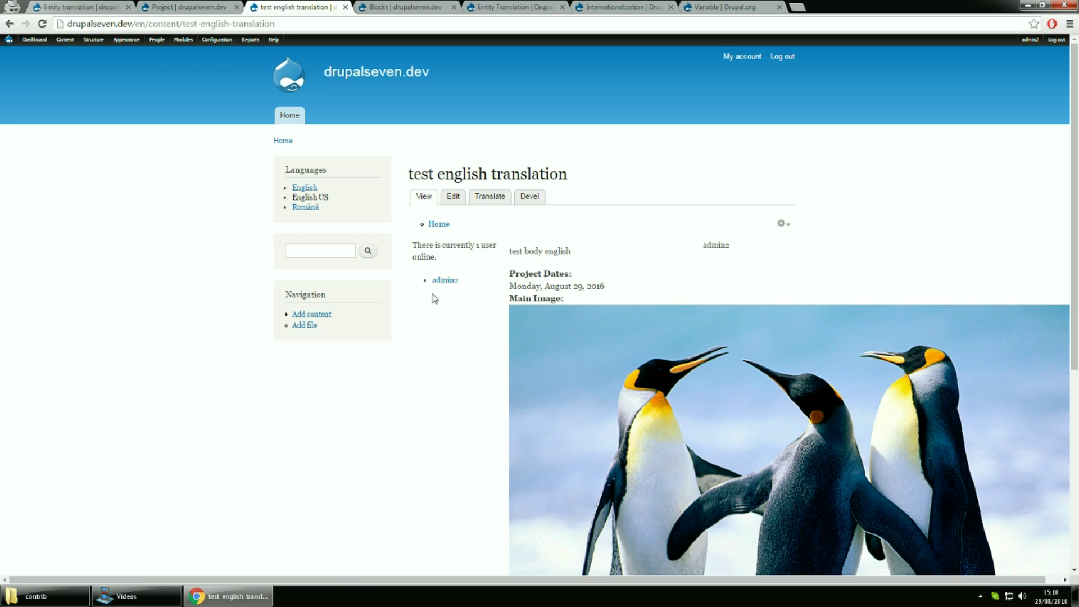
click(307, 208)
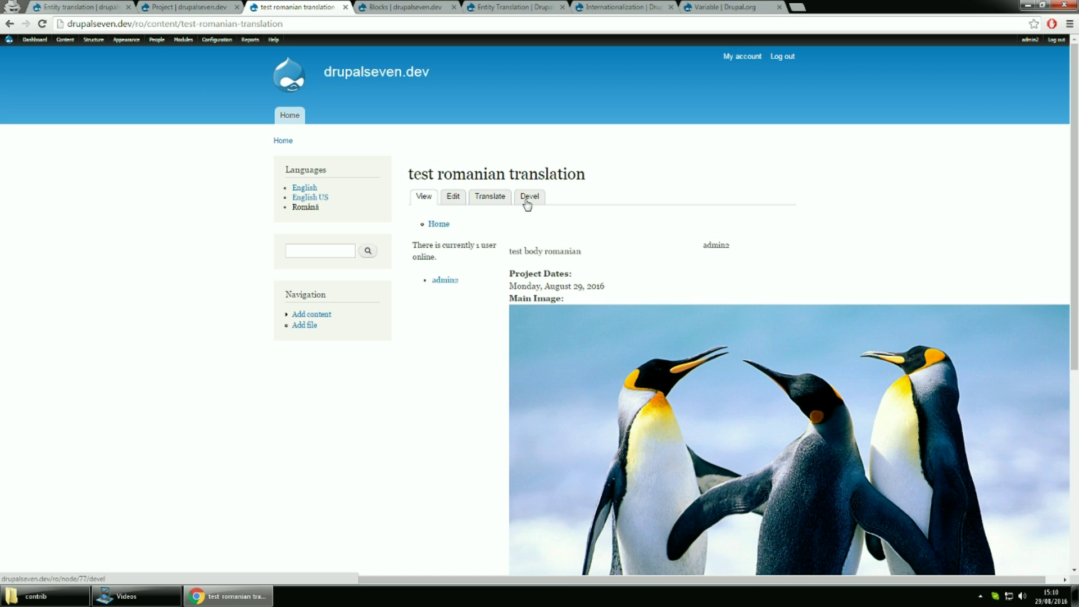
Open Regional and language > Translate interface in a new tab and show its searchable string list
mouse_move(221, 45)
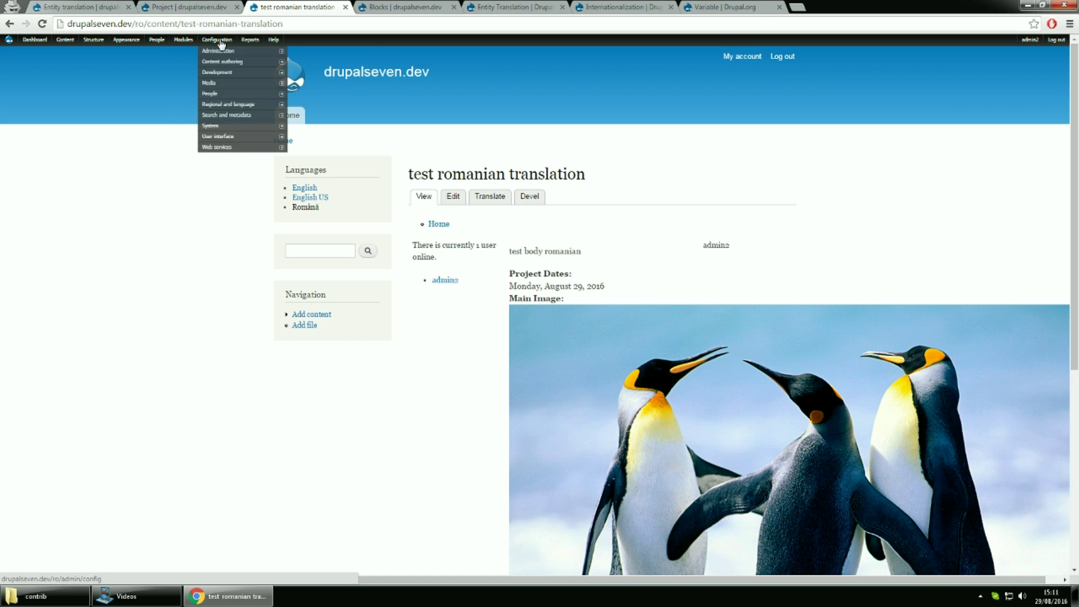
mouse_move(224, 108)
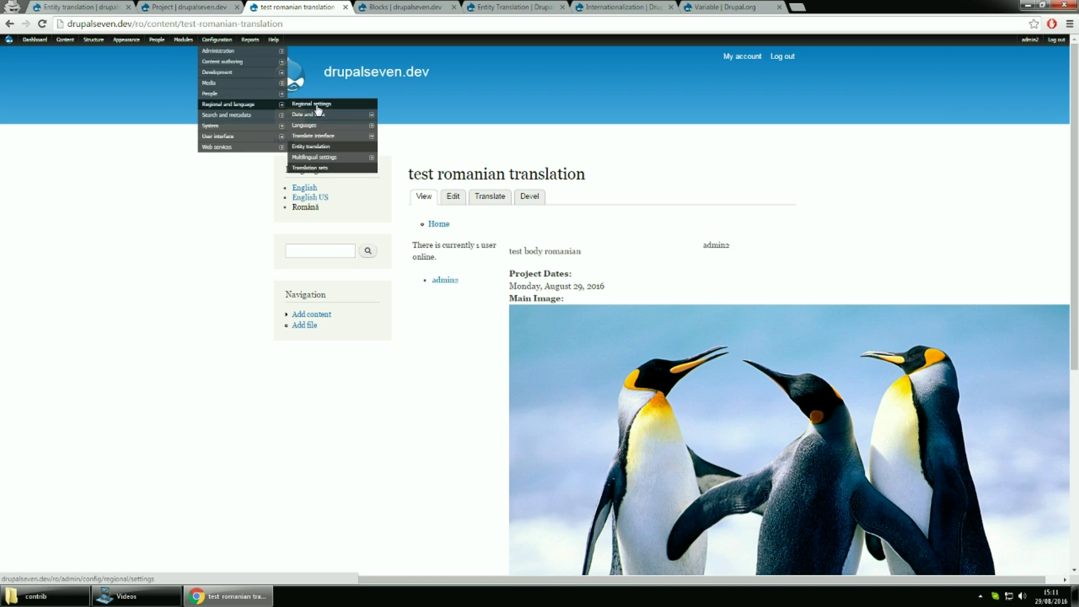
middle_click(326, 139)
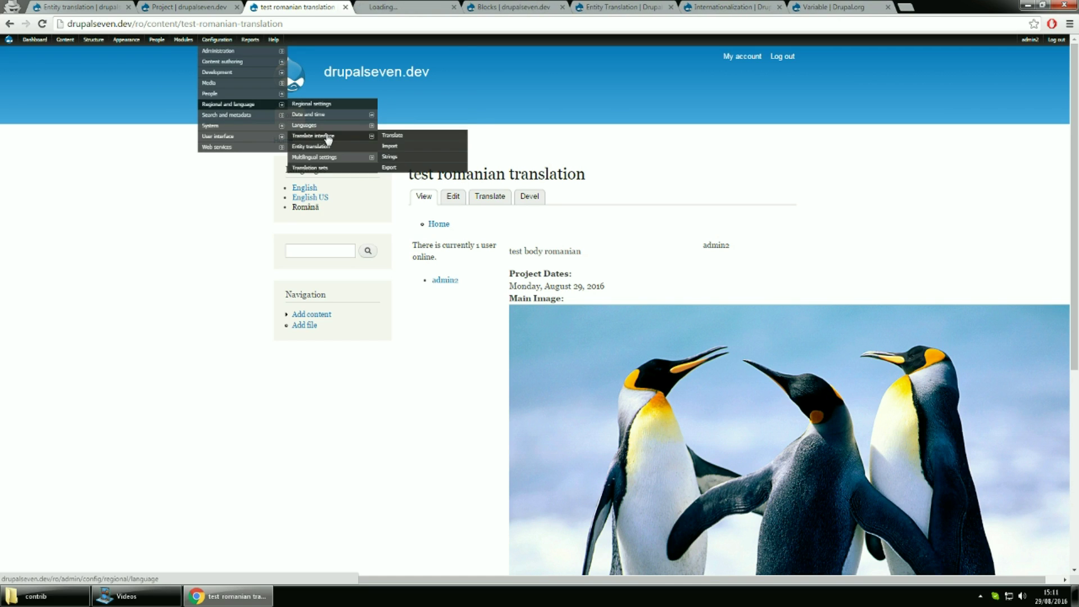
click(403, 9)
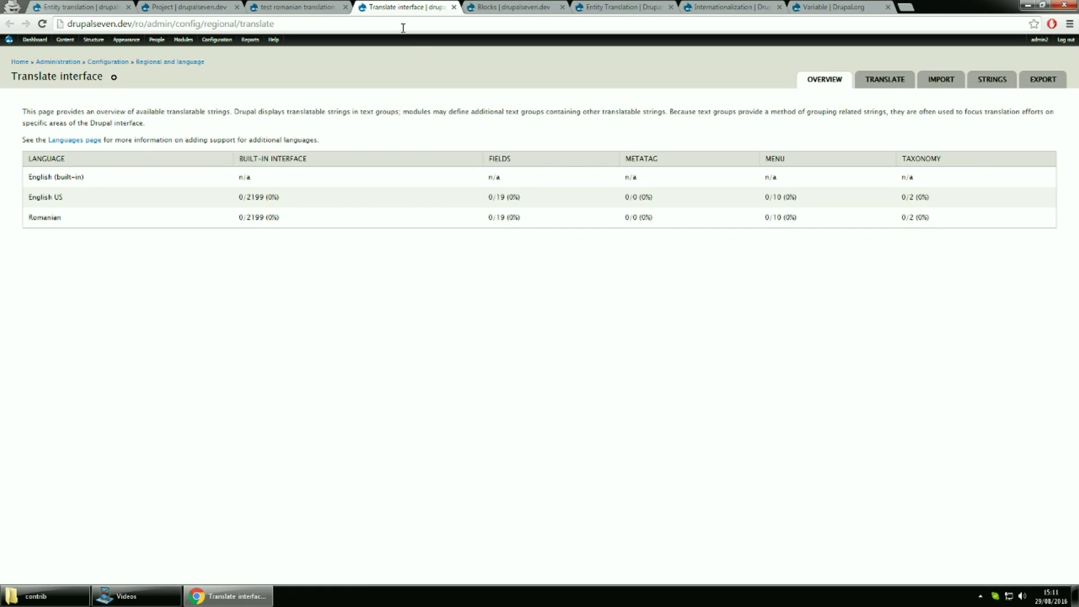
click(884, 81)
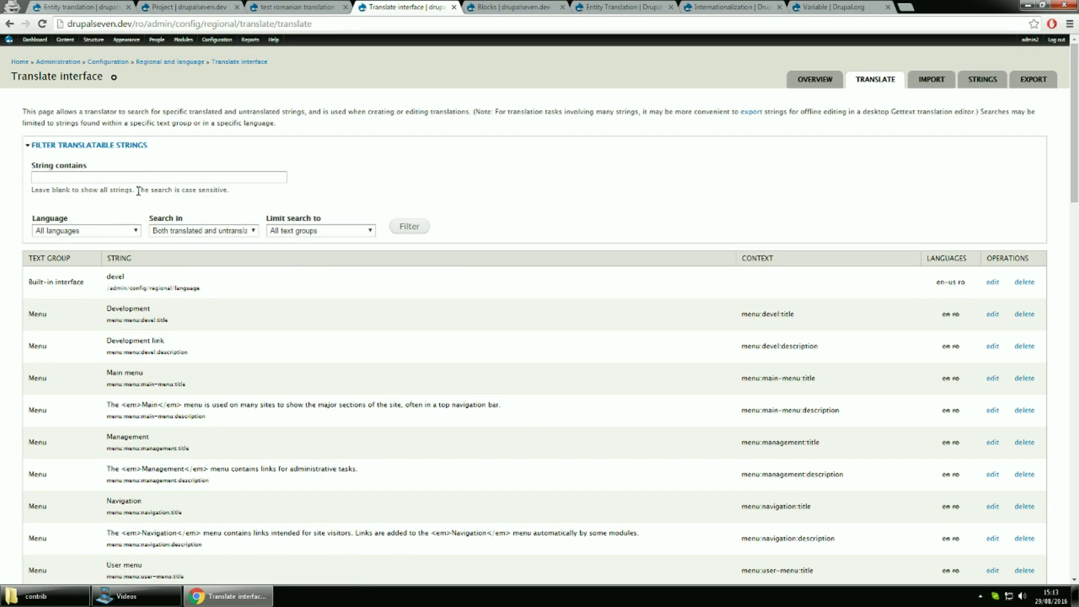
click(144, 181)
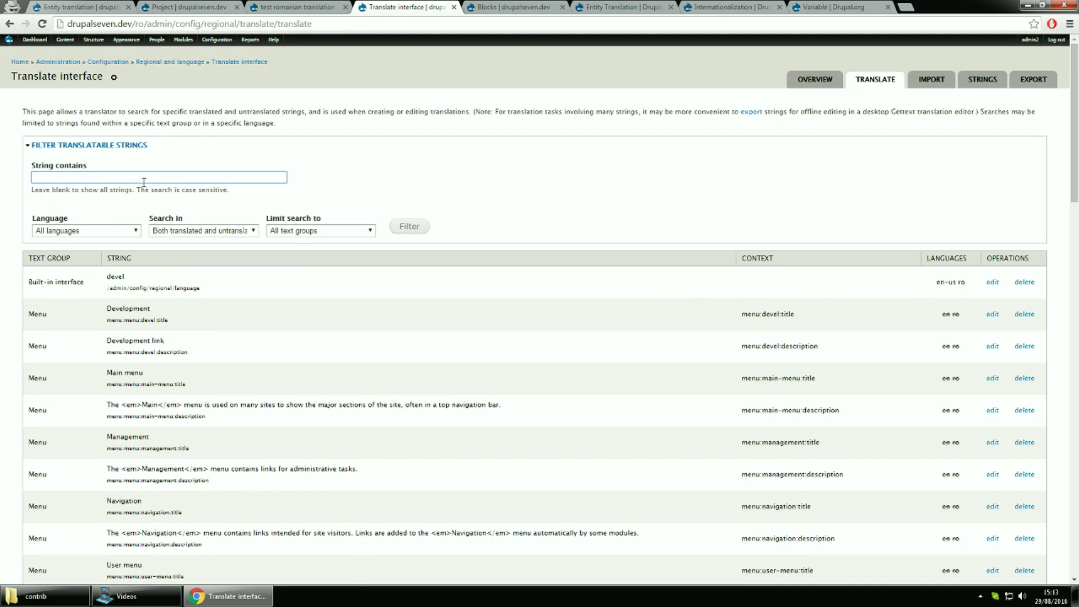
Filter the translatable strings to those containing 'Devel'
text(Devel)
click(416, 226)
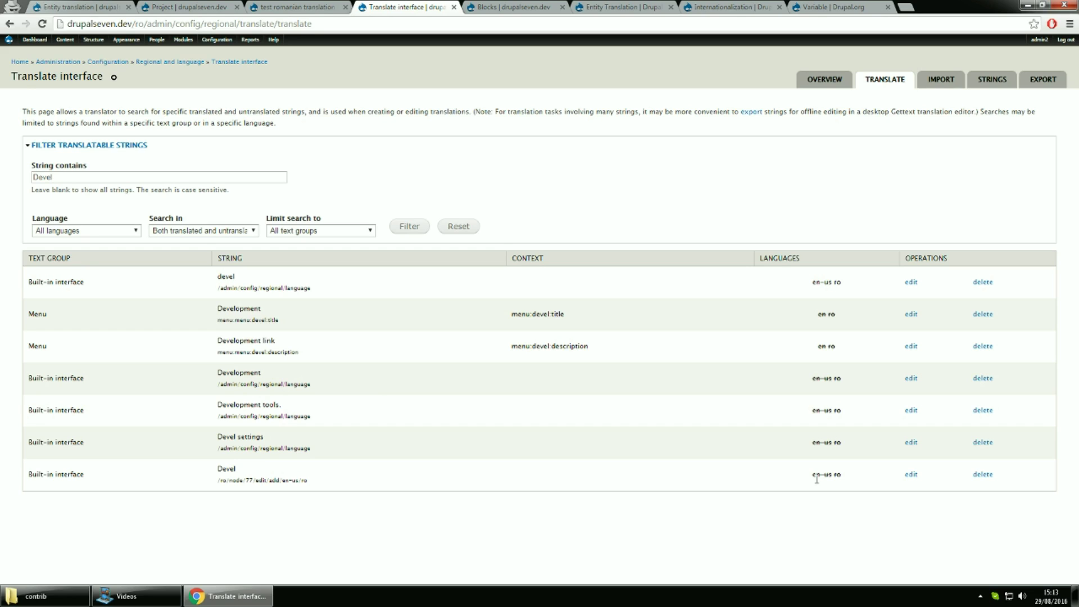
Translate the Devel string as 'Devel US' for English US and 'Devel Romanian' for Romanian, then save
click(911, 475)
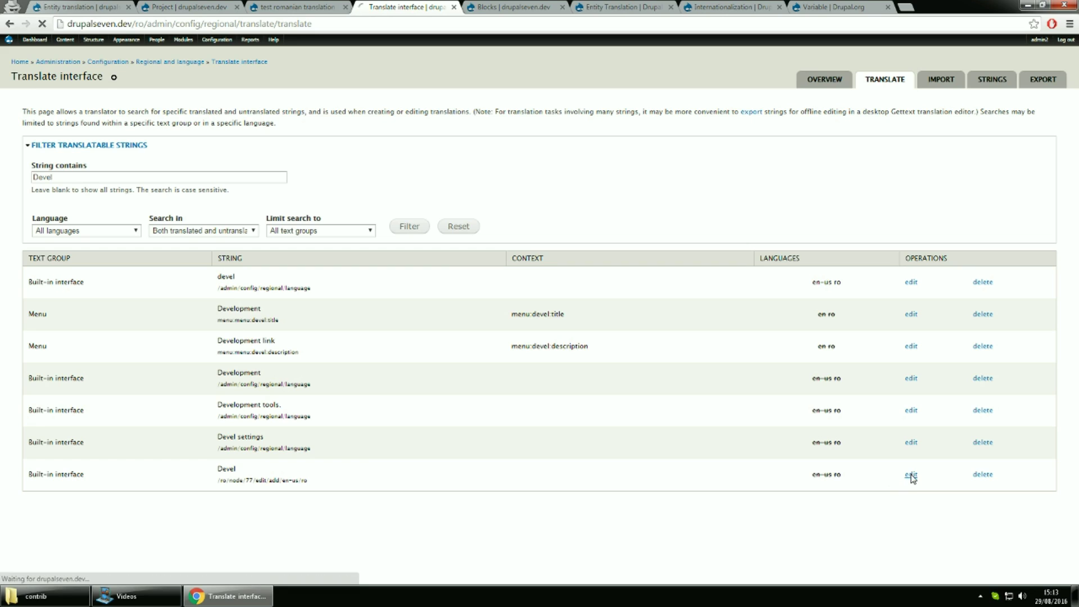
click(136, 155)
text(Devel)
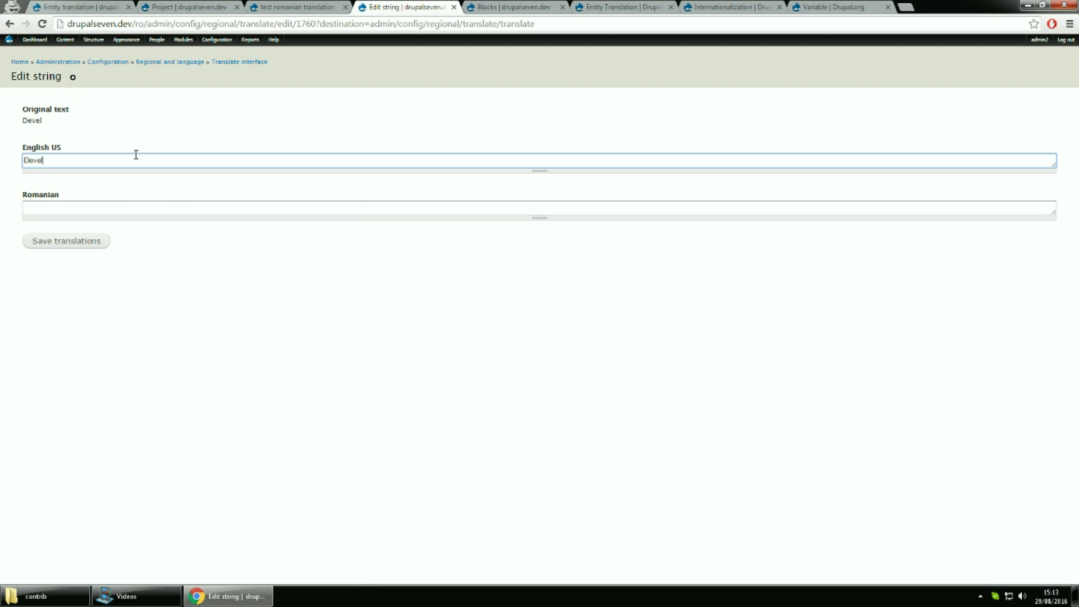
text( US)
click(120, 205)
text(Devel R)
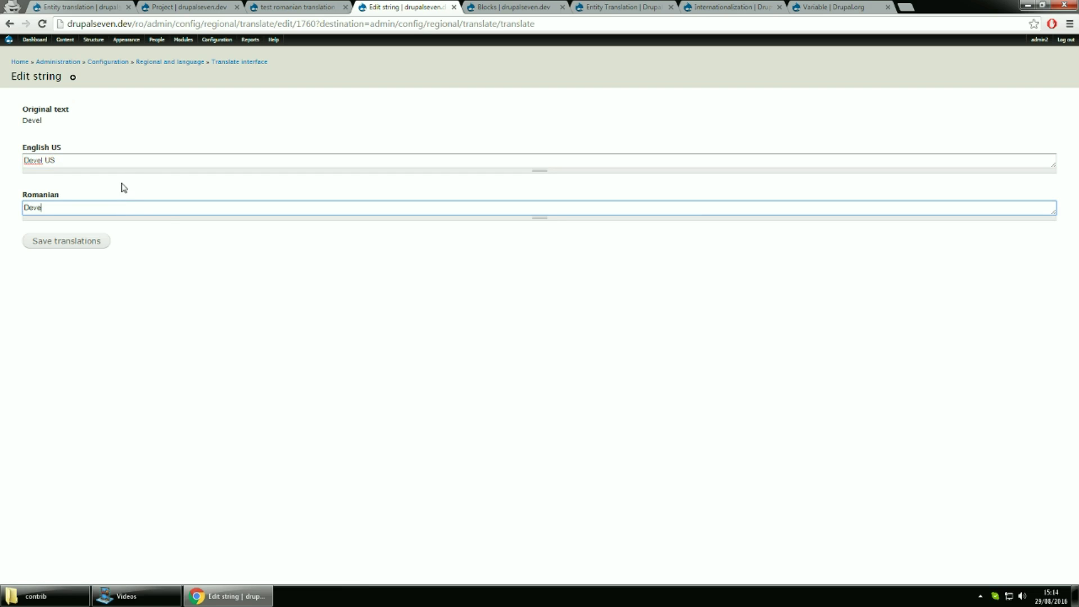
text(omanian)
click(101, 242)
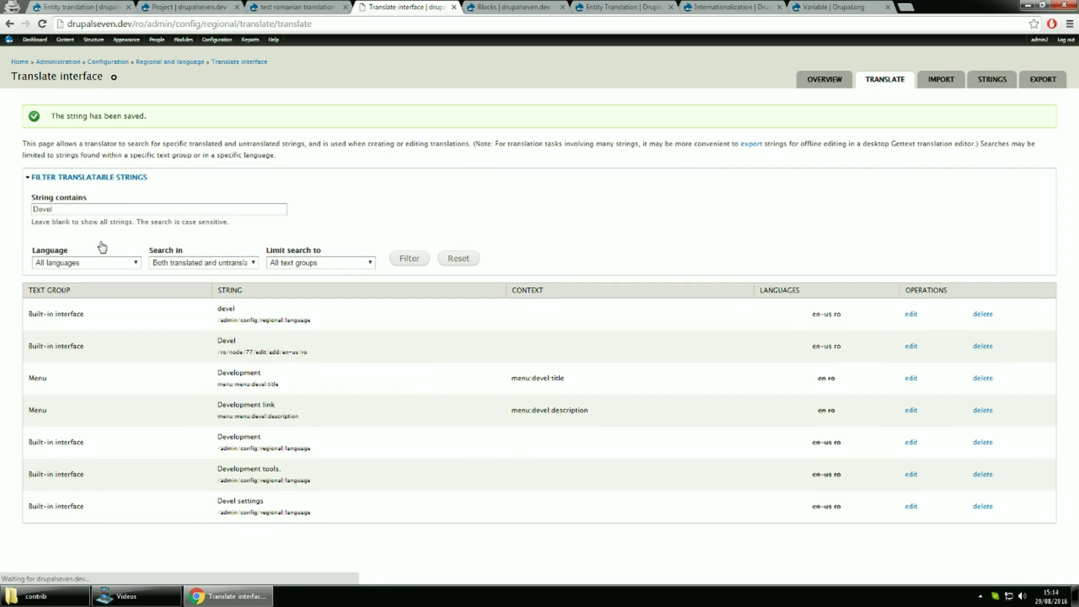
Search the translatable strings for 'Translate' instead of 'Devel'
drag(84, 210, 25, 208)
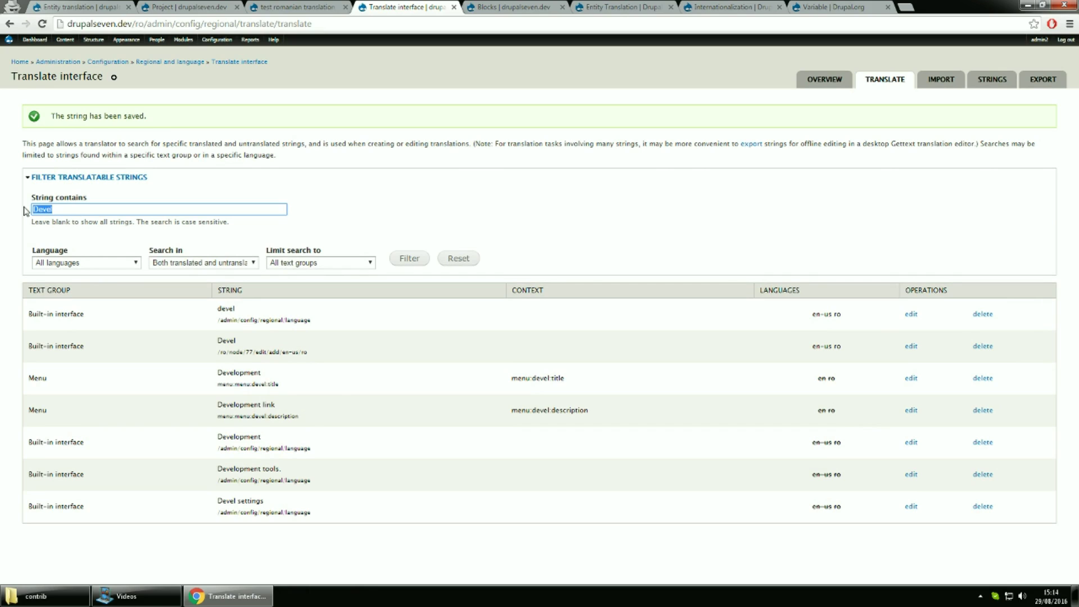
text(Translate)
key(Return)
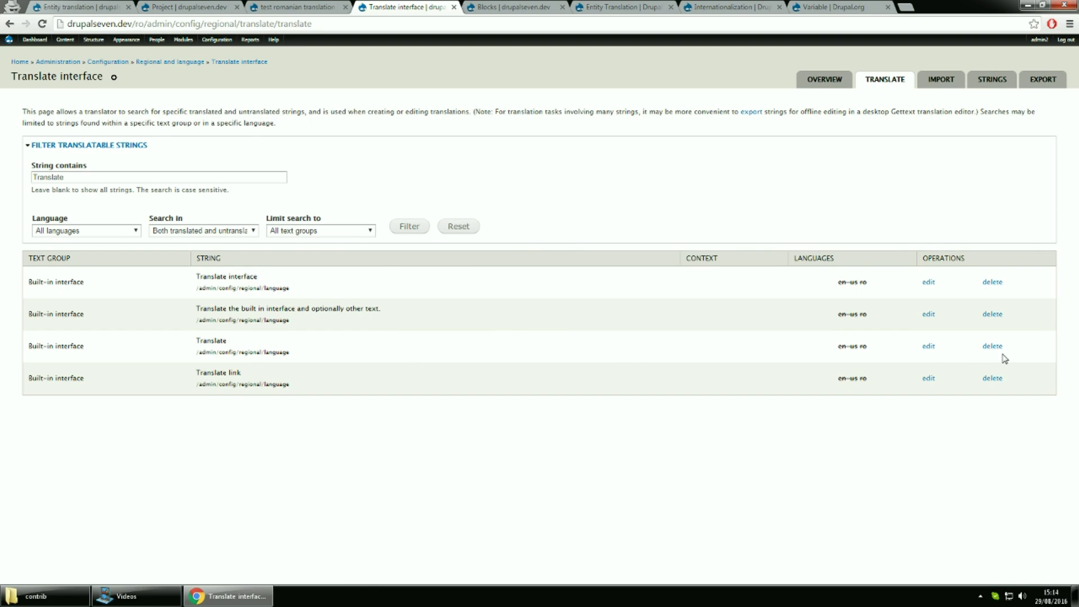
Translate the Translate string as 'TranslateUS' for English US and 'Reanslate RO' for Romanian, then save
click(928, 347)
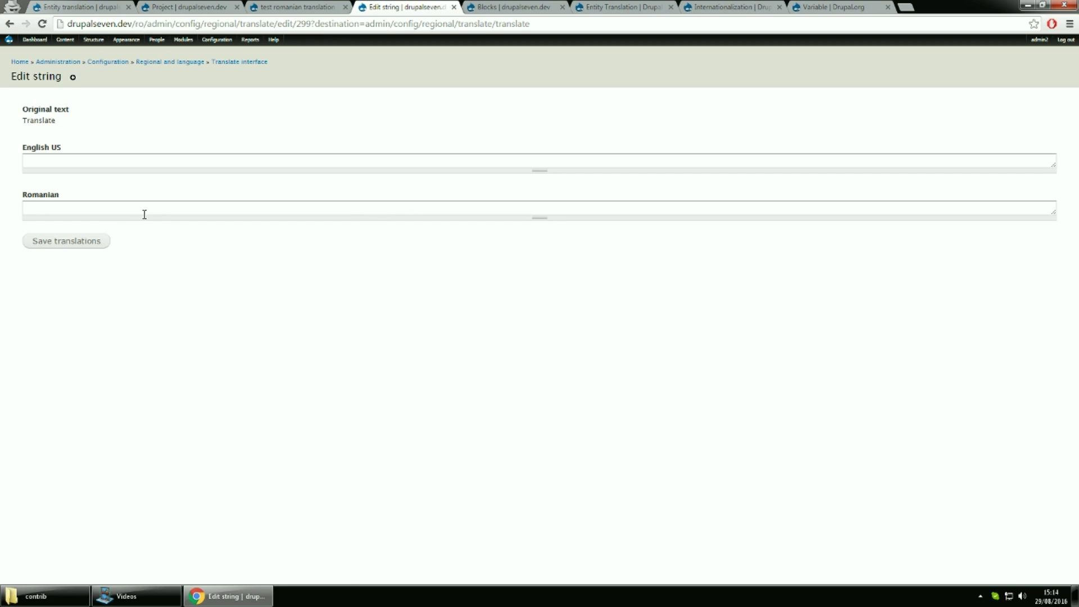
click(80, 157)
text(TranslateUS)
click(80, 205)
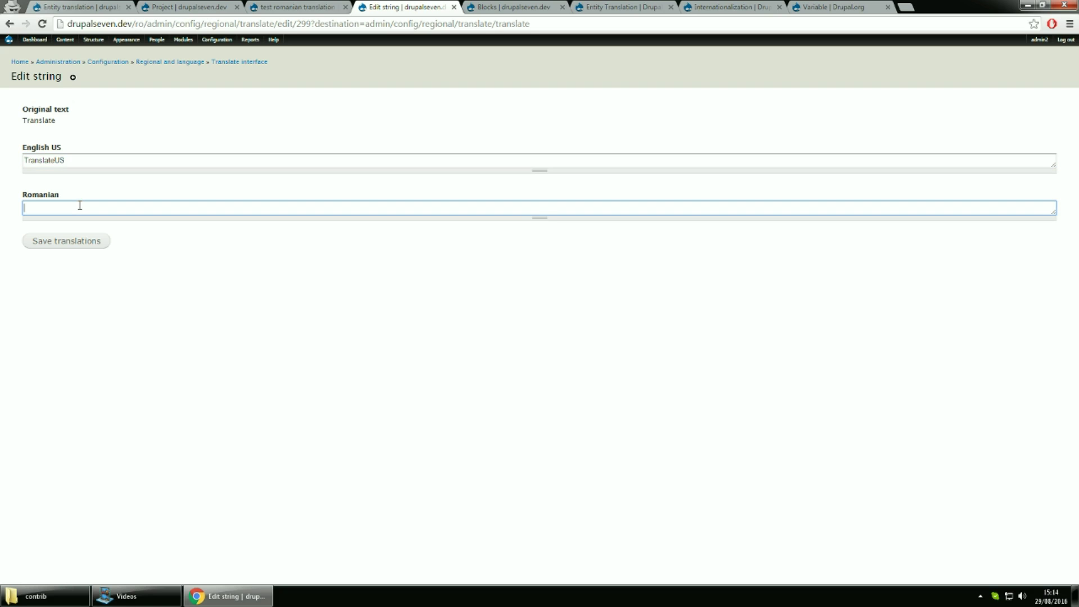
text(Reanslate RO)
click(89, 242)
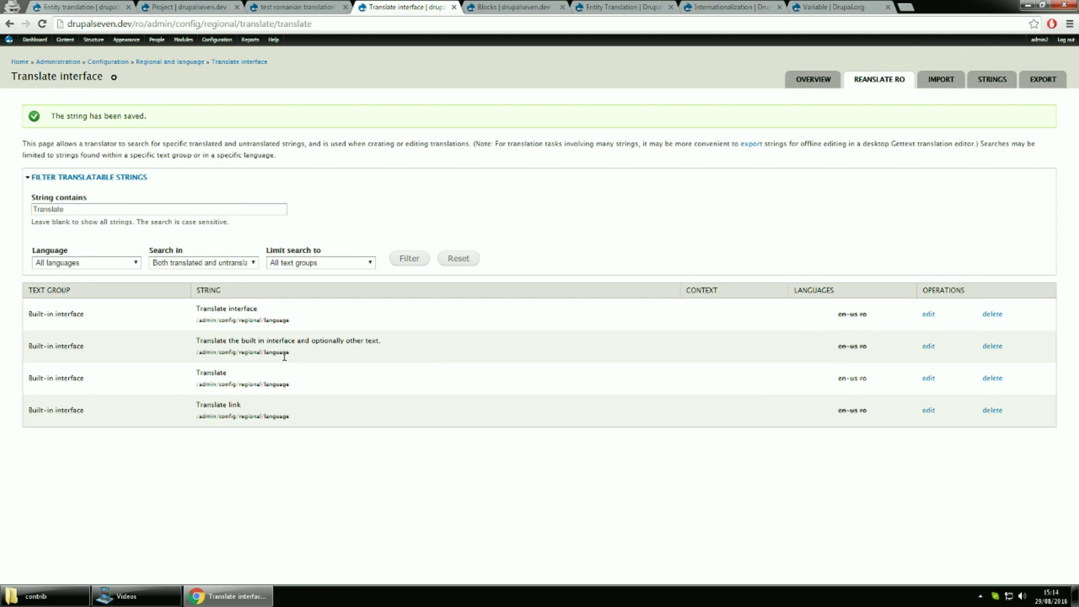
Reload the Romanian project page, then view its English US and English versions to check tab labels
click(303, 5)
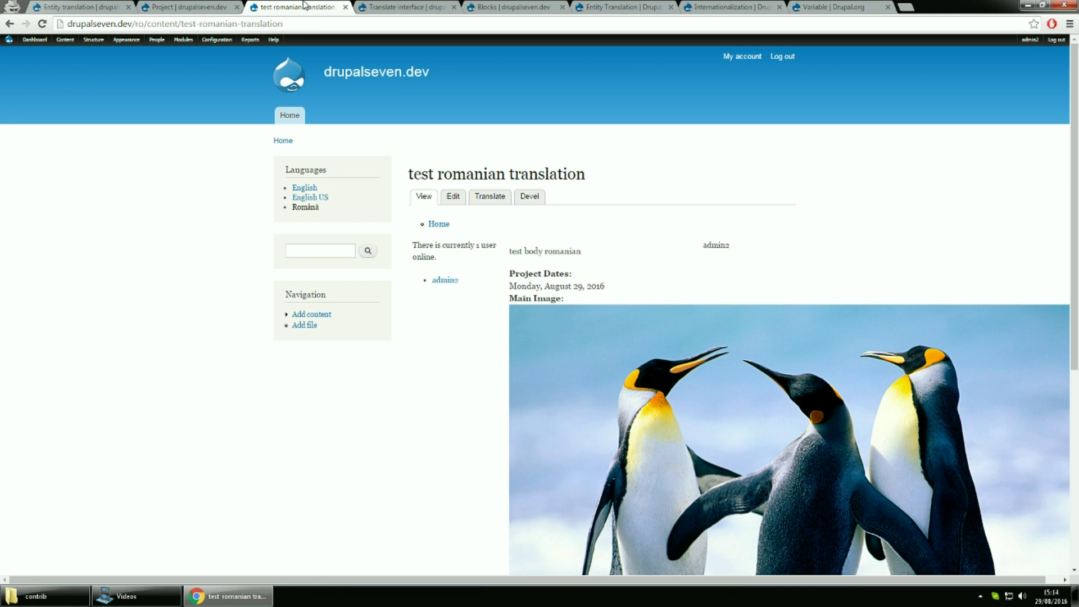
click(316, 27)
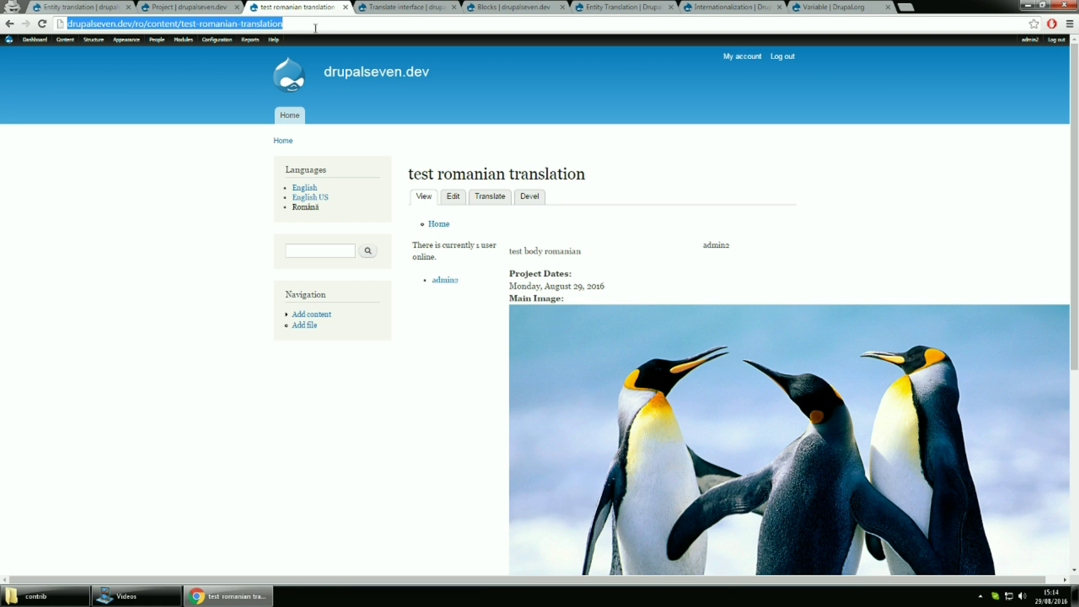
key(Return)
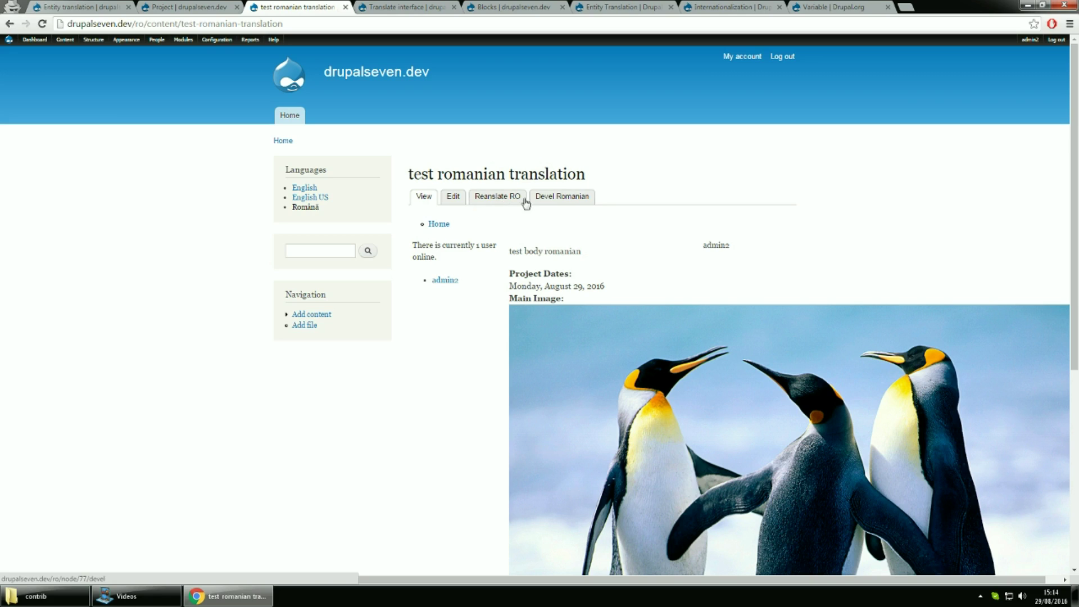
click(324, 199)
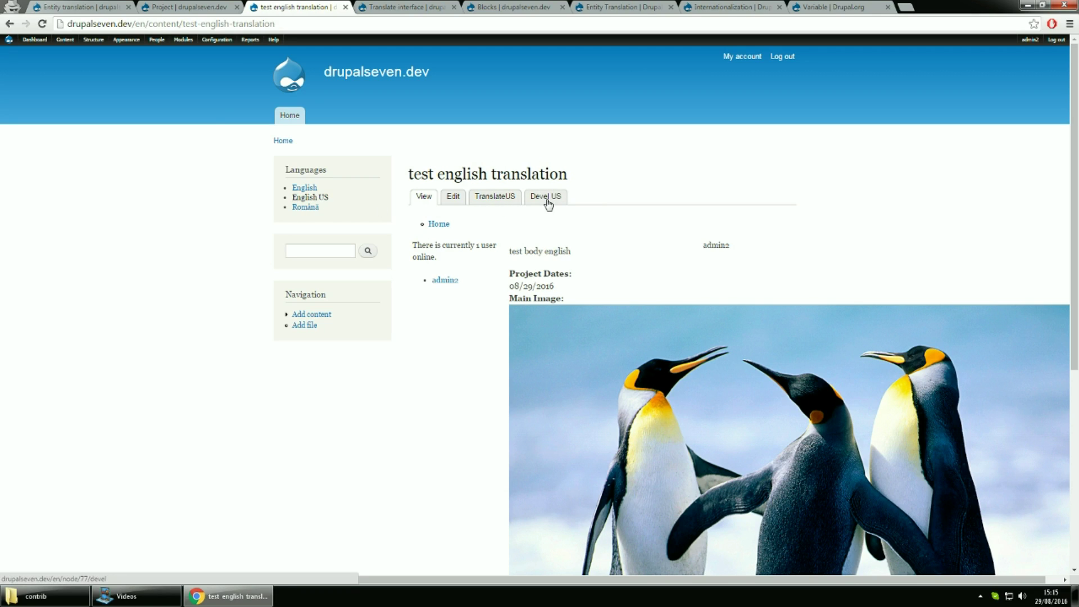
click(306, 189)
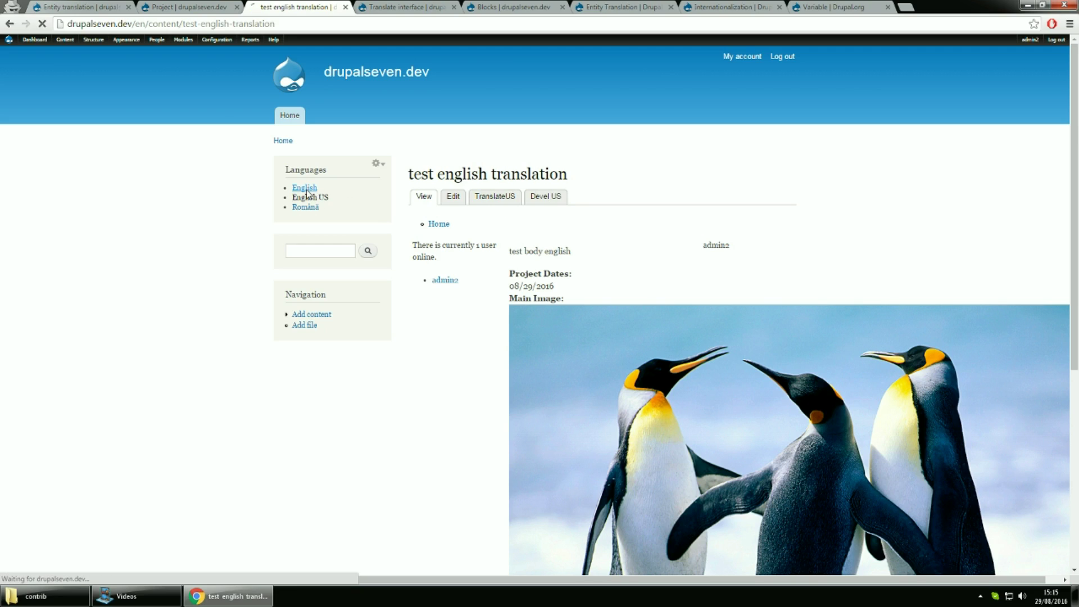